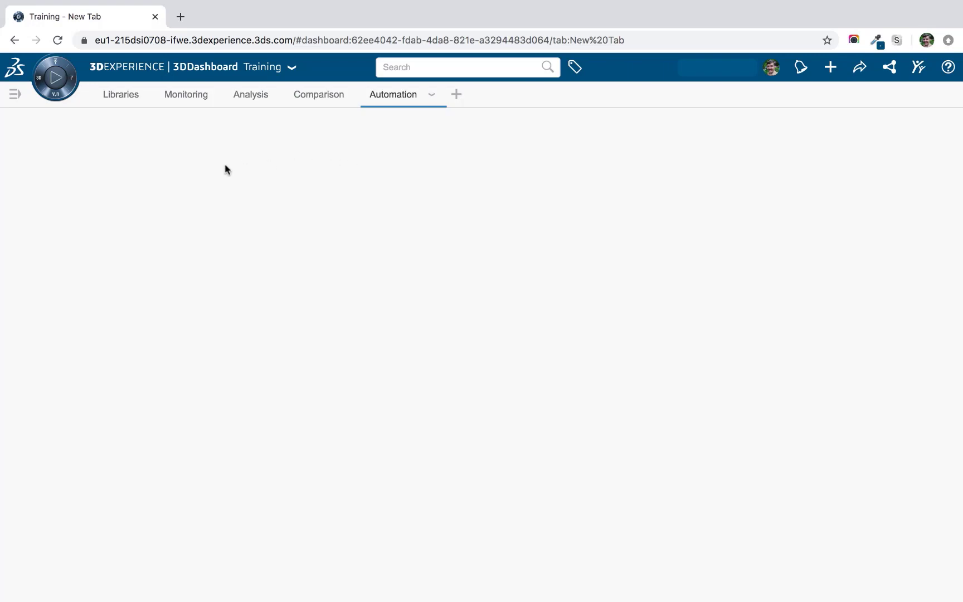
Add a Netvibes Potion widget to the Automation tab, enlarge it, and start a new potion.
left_click(73, 81)
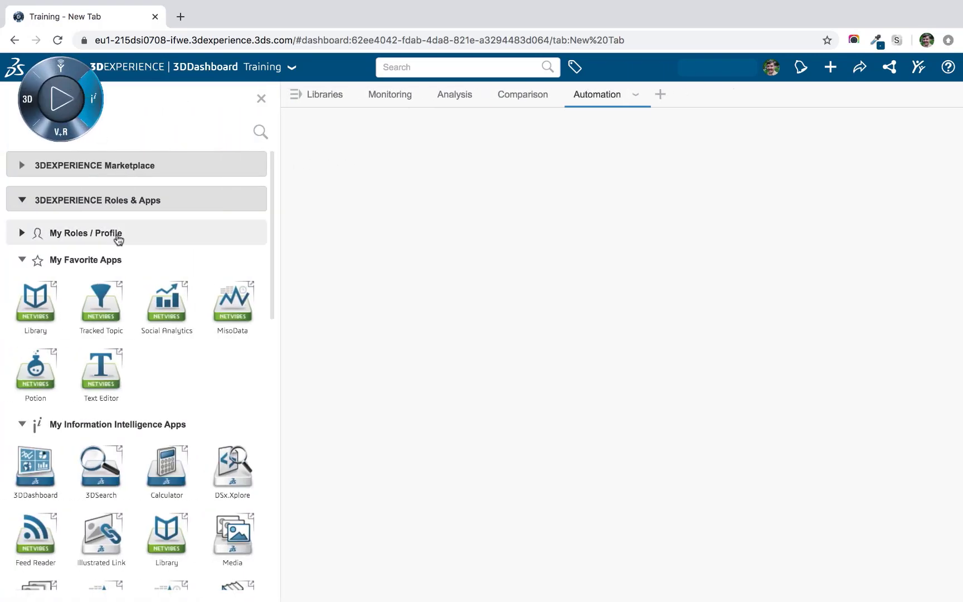
left_click_drag(37, 368, 392, 230)
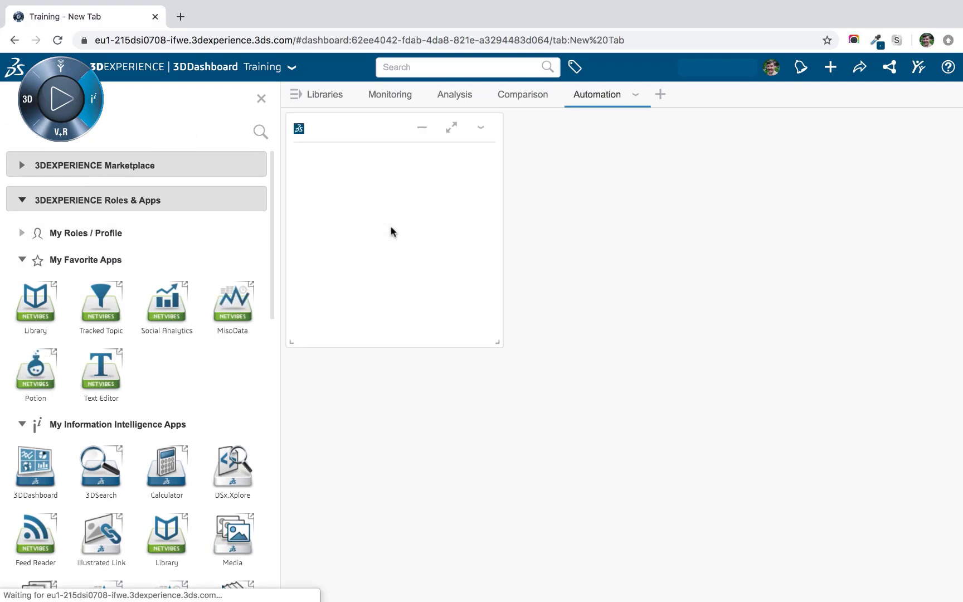
left_click(261, 102)
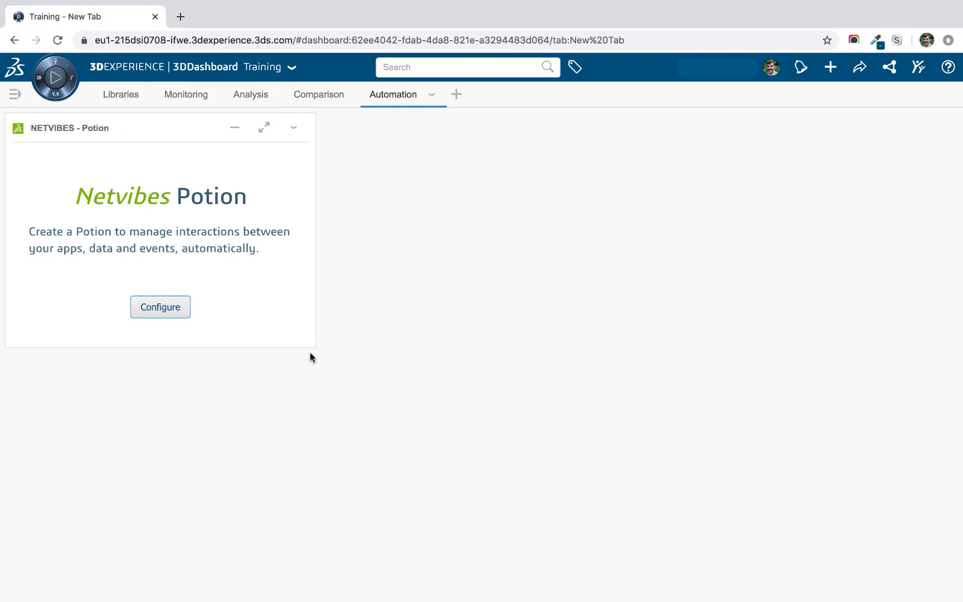
left_click_drag(309, 344, 510, 505)
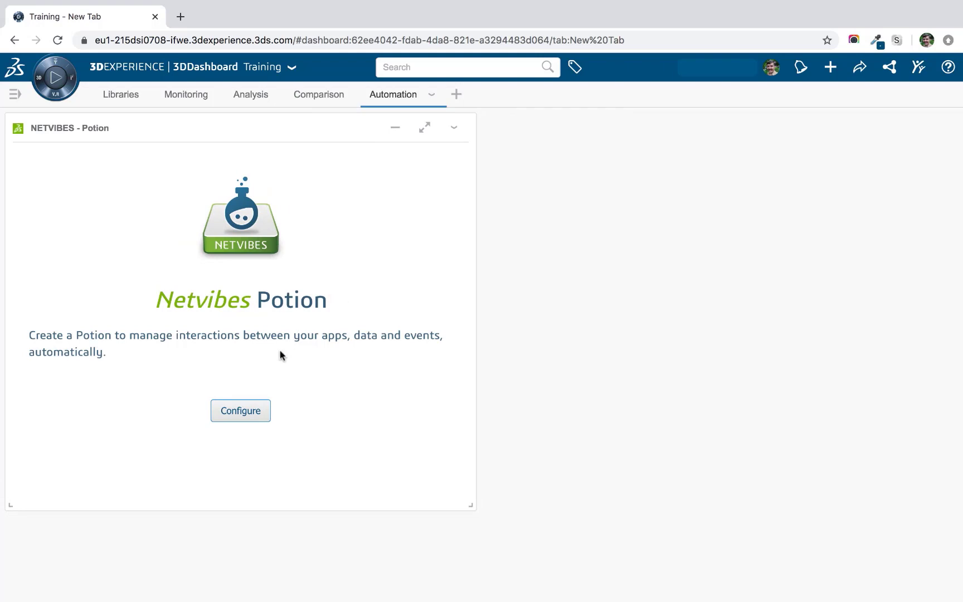
left_click(248, 410)
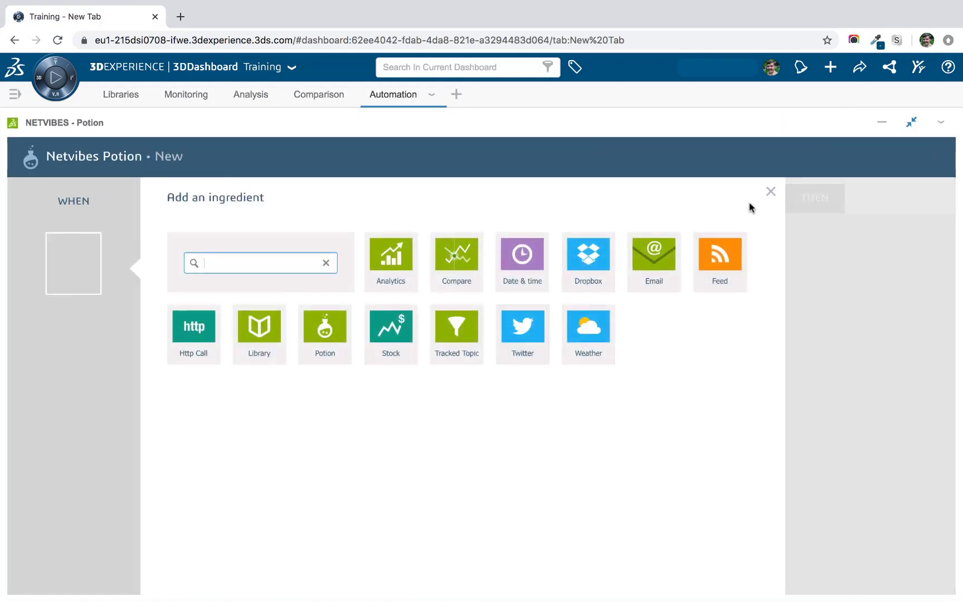
Browse the WHEN trigger ingredients, then bring up the THEN action ingredients (3DDrive, Email, PushMail…).
left_click(770, 191)
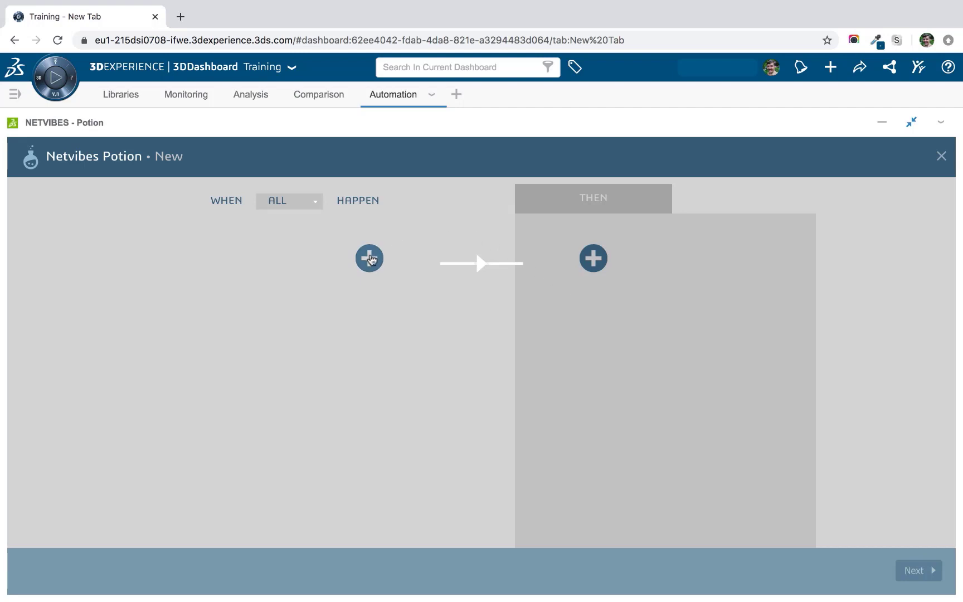
left_click(369, 258)
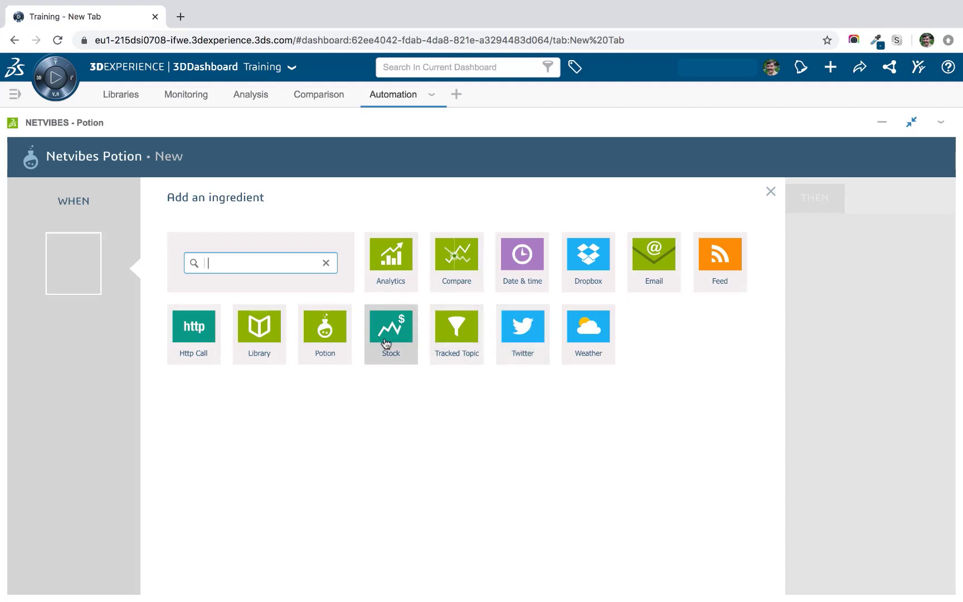
left_click(772, 190)
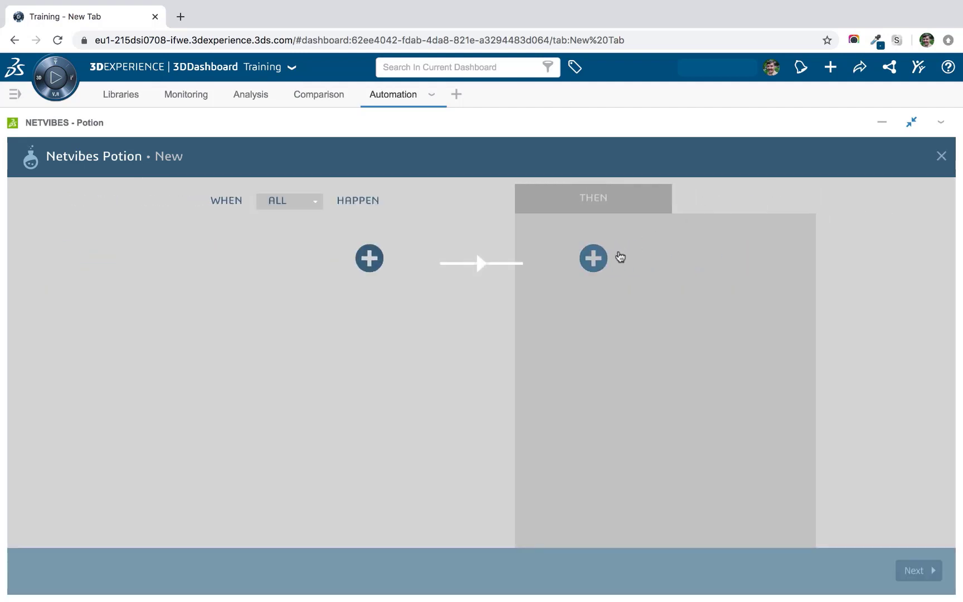
left_click(593, 259)
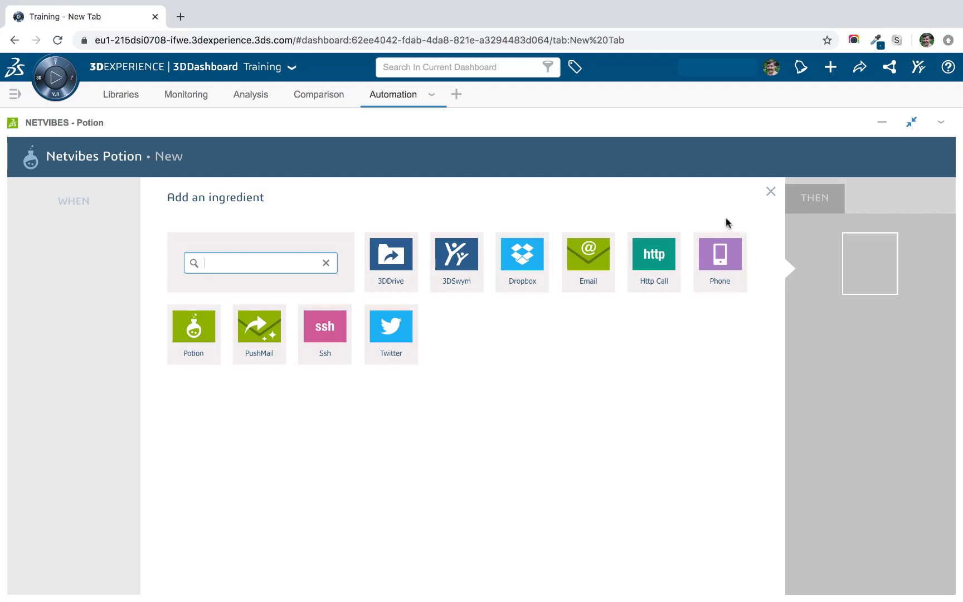
Close the action ingredient chooser to return to the empty WHEN/THEN editor.
left_click(770, 193)
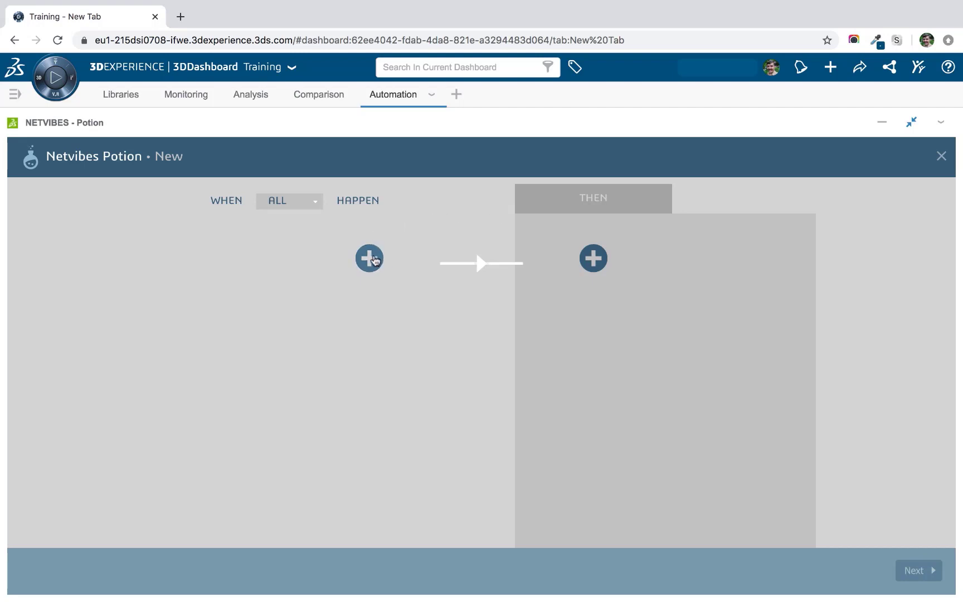
Choose Analytics as the WHEN ingredient, view its triggers, then check the Smart Speakers charts on Analysis.
left_click(371, 259)
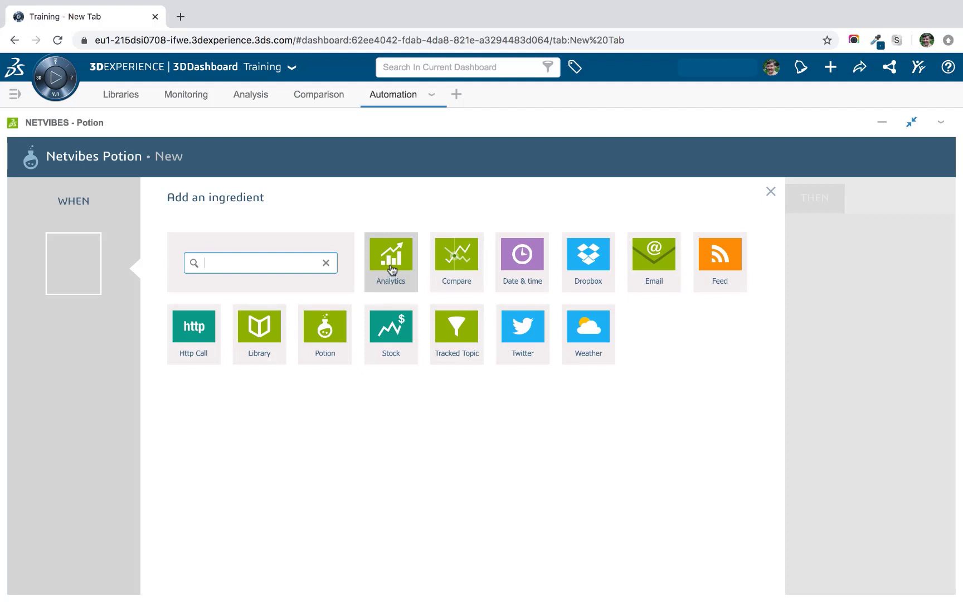
left_click(392, 269)
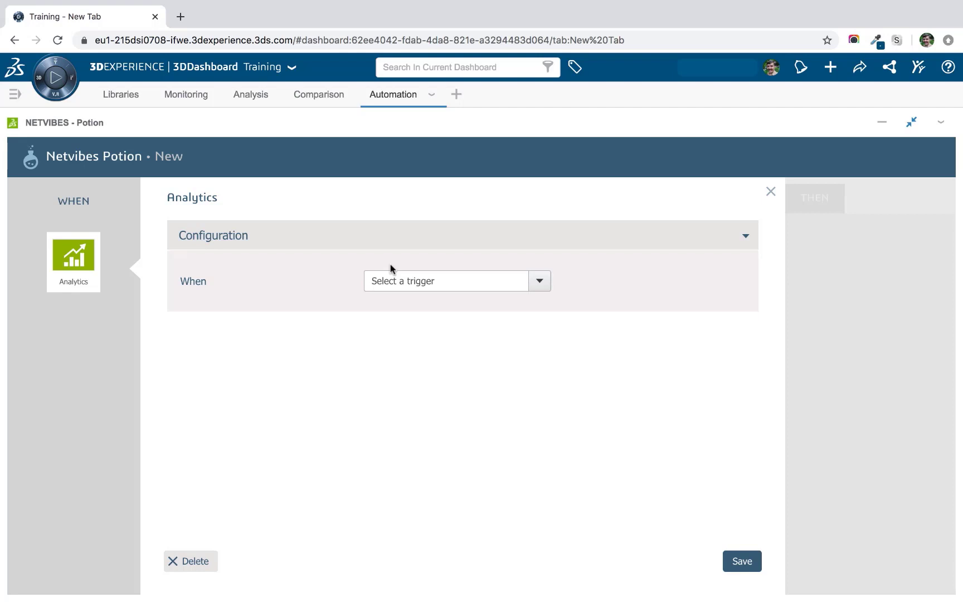
left_click(538, 283)
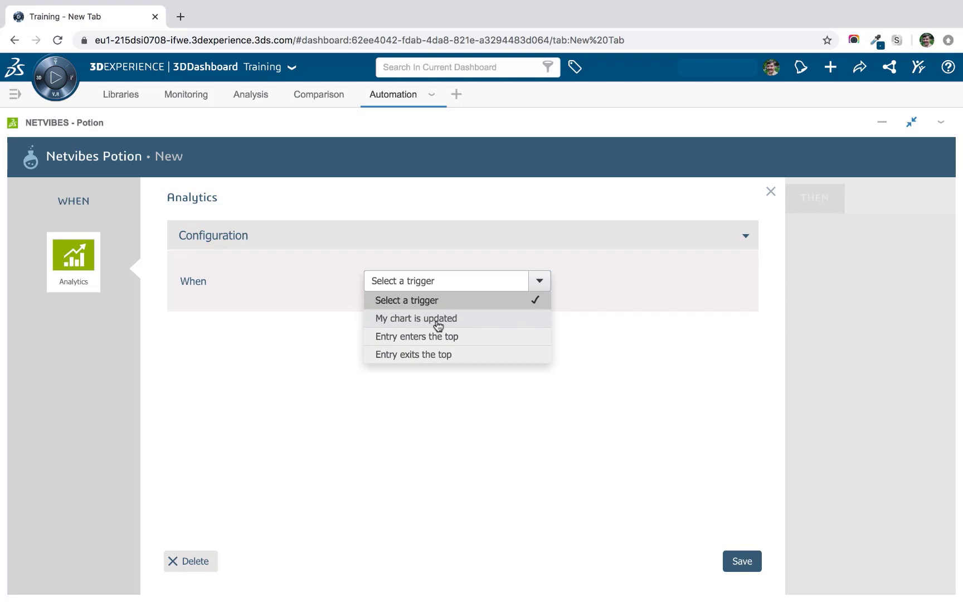
left_click(245, 96)
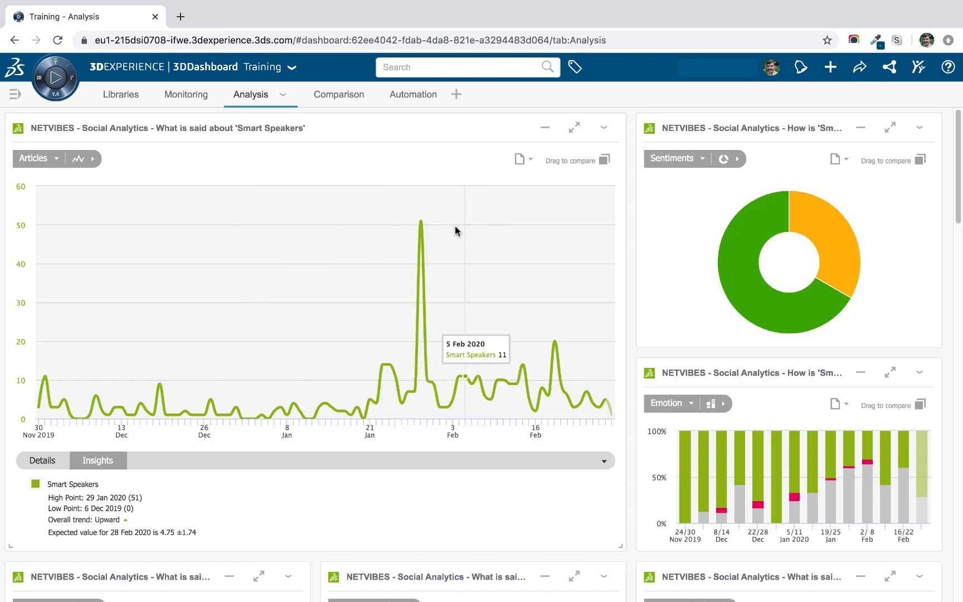
Recheck the Analytics triggers, scroll through the Smart Speakers charts on Analysis, and return to Automation.
left_click(404, 96)
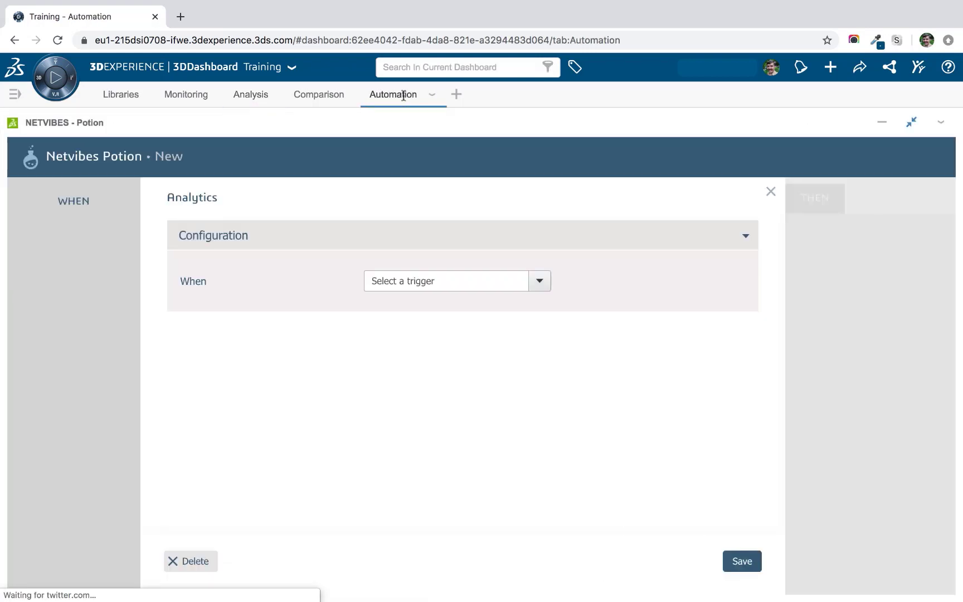
left_click(464, 279)
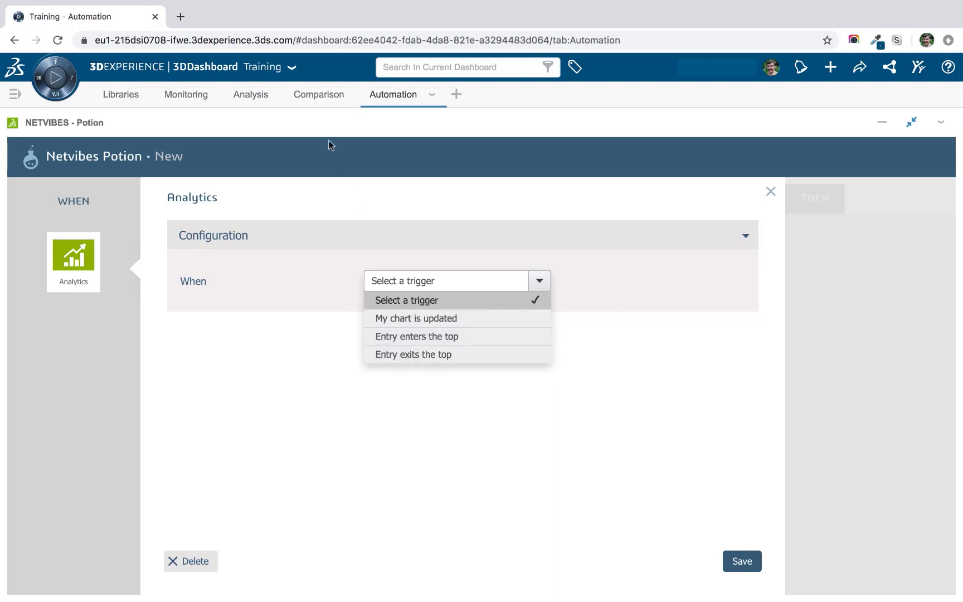
left_click(252, 96)
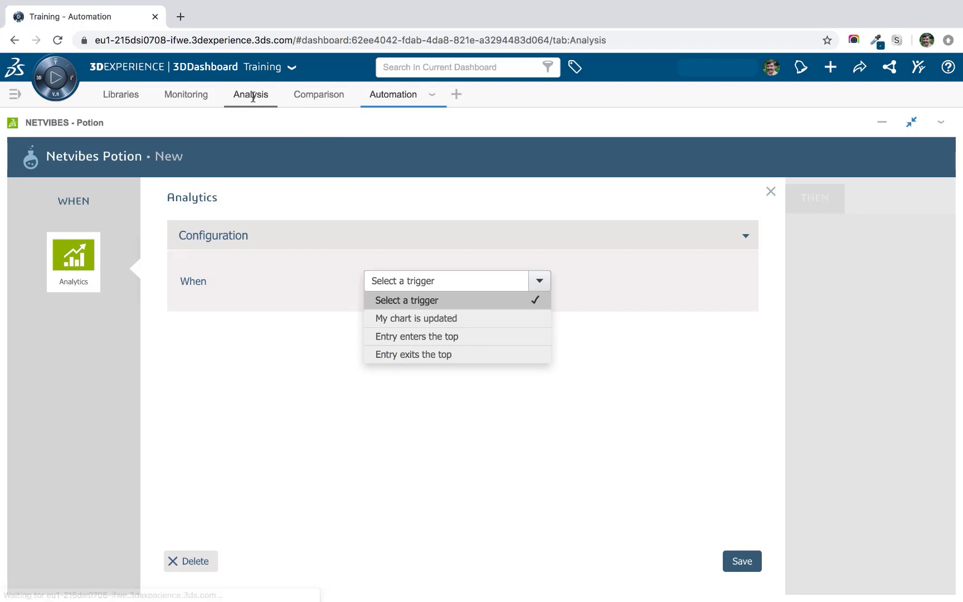
scroll(633, 244, "down", 5)
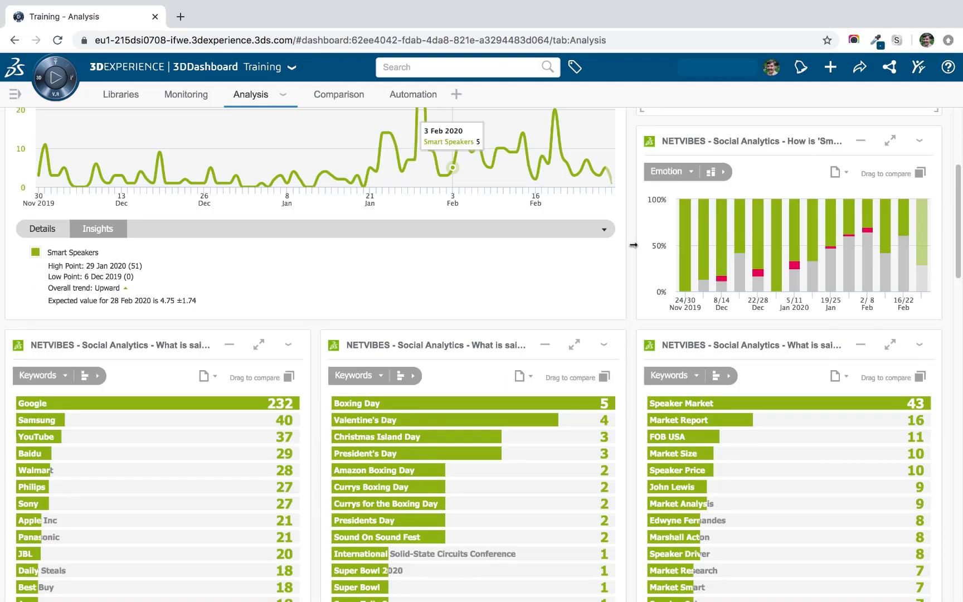
scroll(633, 245, "down", 3)
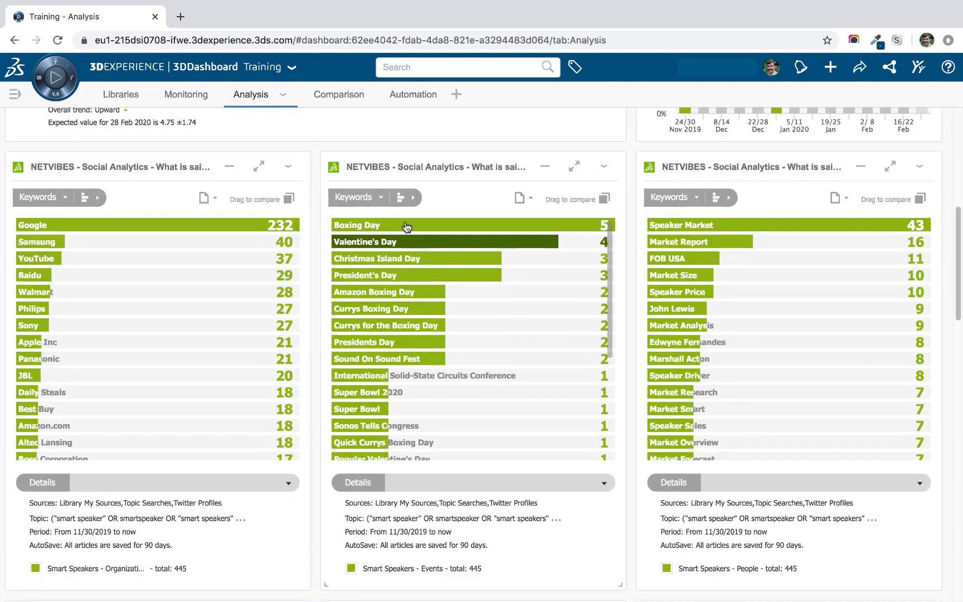
mouse_move(391, 192)
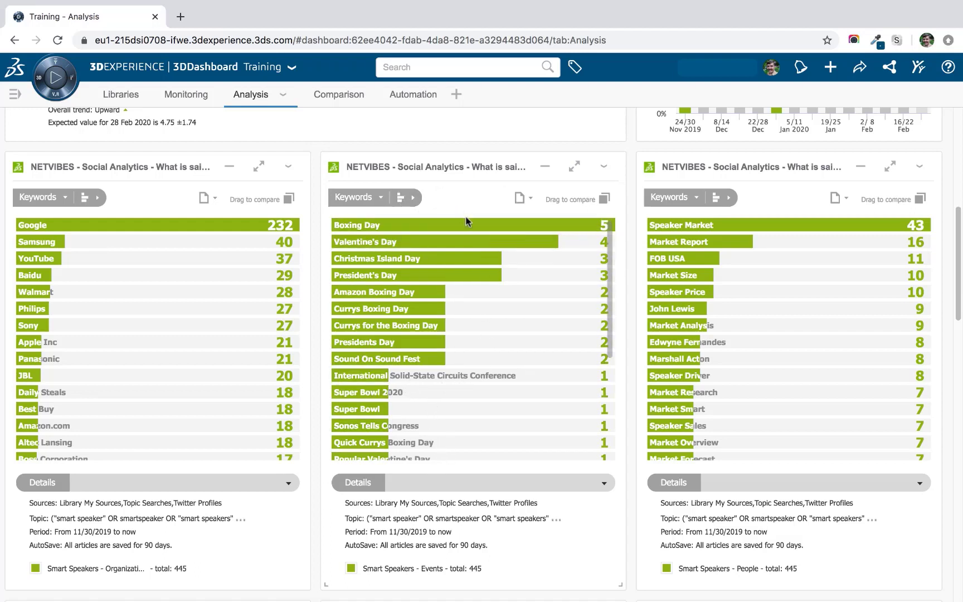
scroll(317, 367, "down", 8)
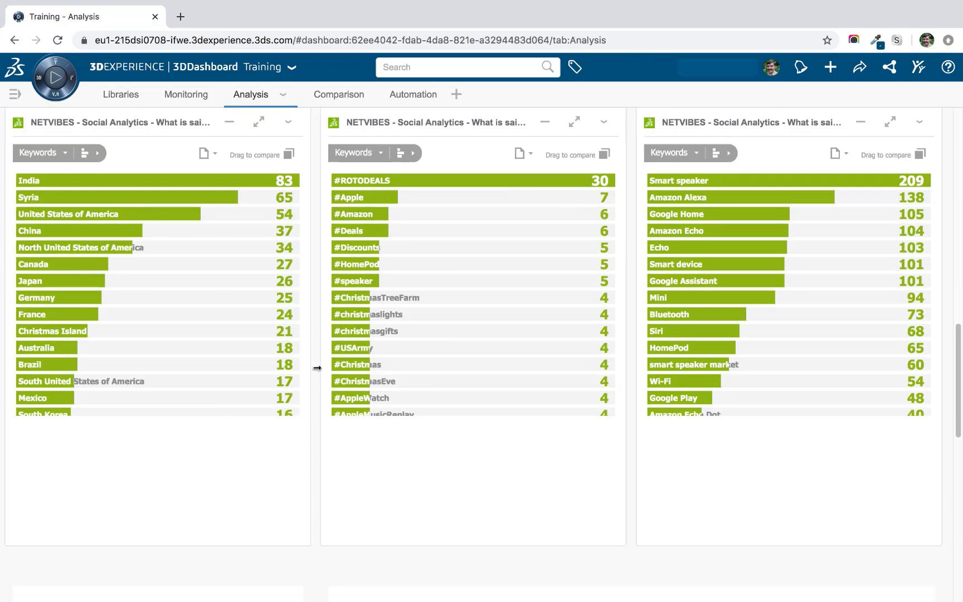
scroll(317, 368, "down", 15)
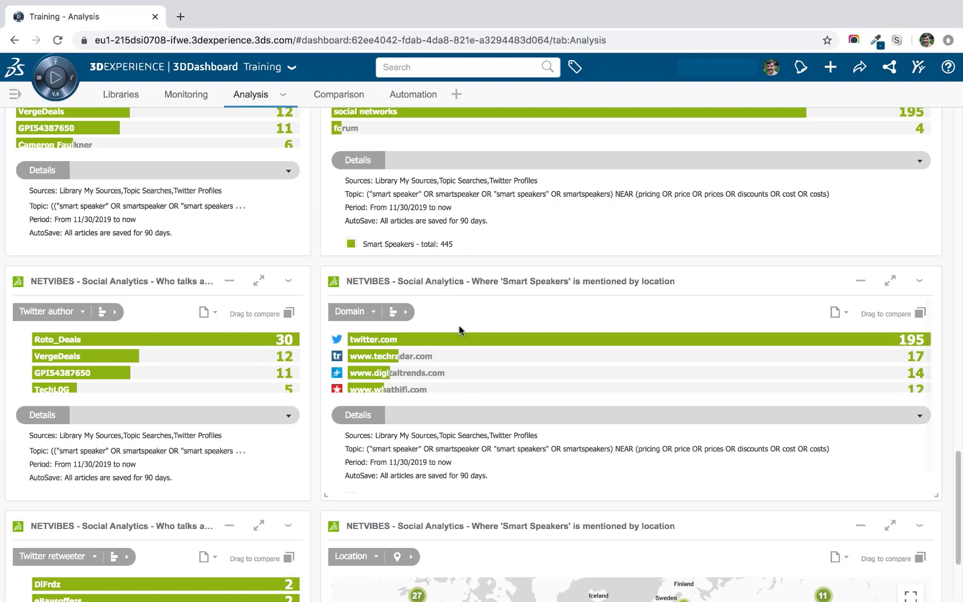
left_click(409, 92)
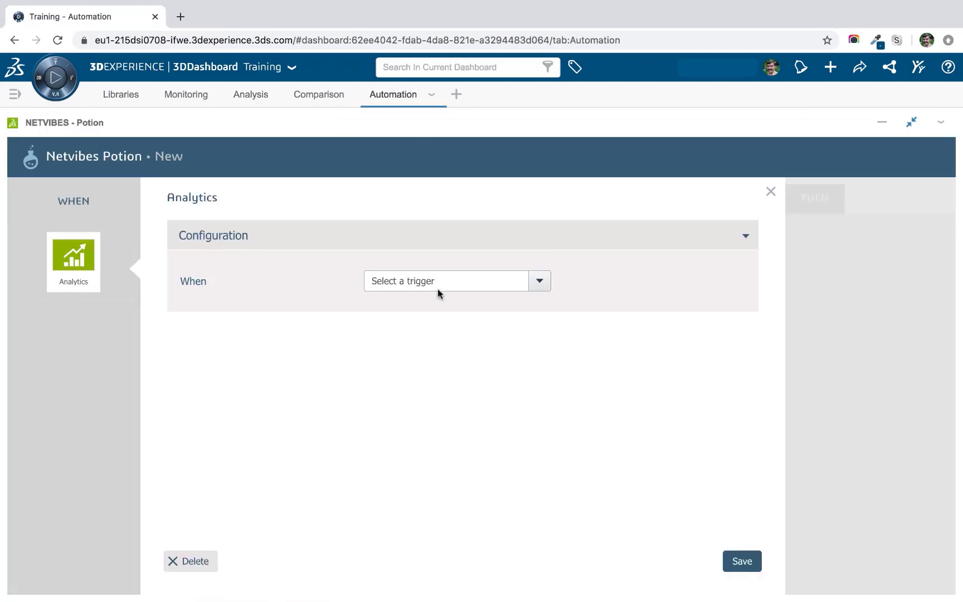
Set the Analytics trigger to My chart is updated for 'What is said about Smart Speakers', then close it.
left_click(477, 283)
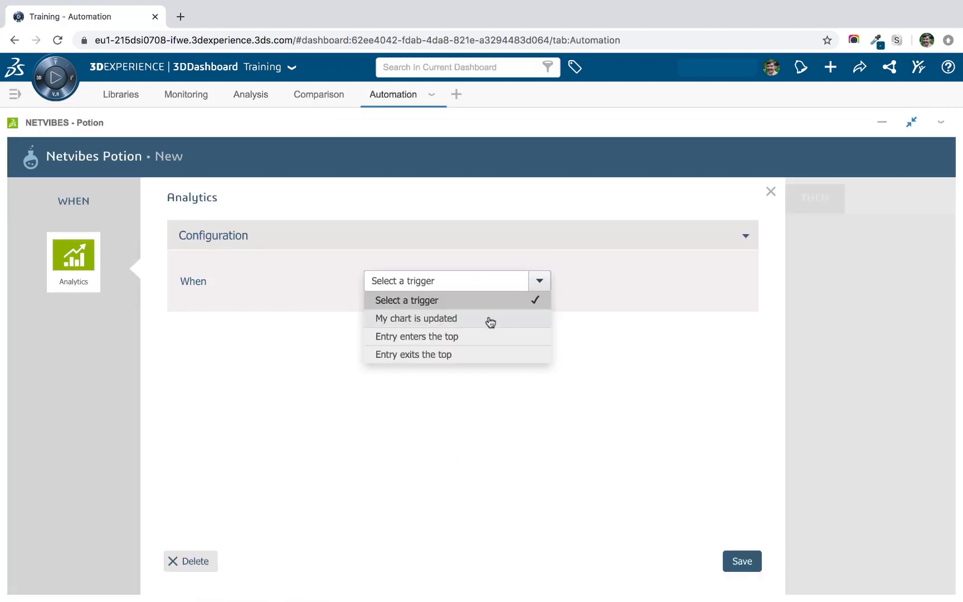
left_click(490, 321)
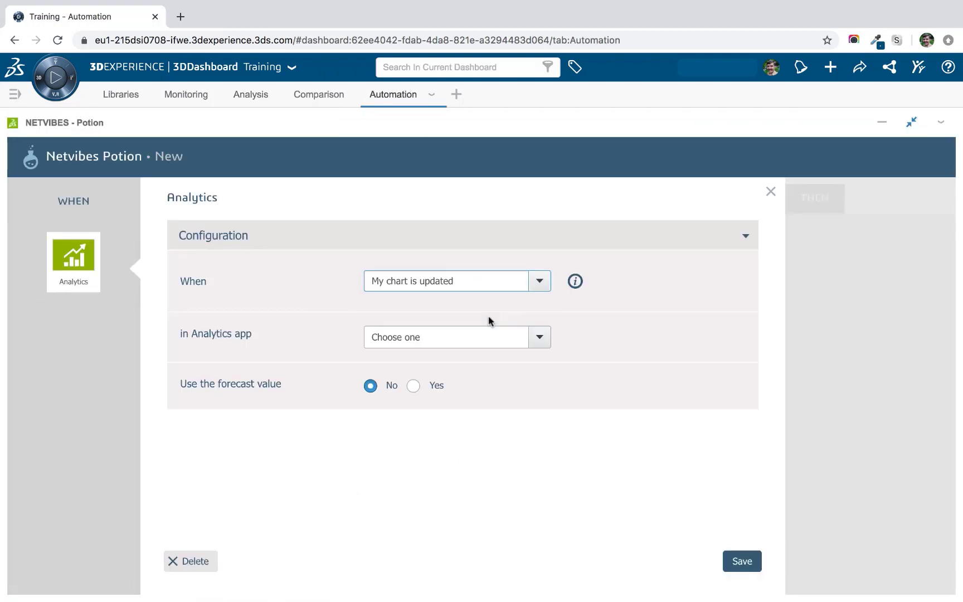
left_click(540, 338)
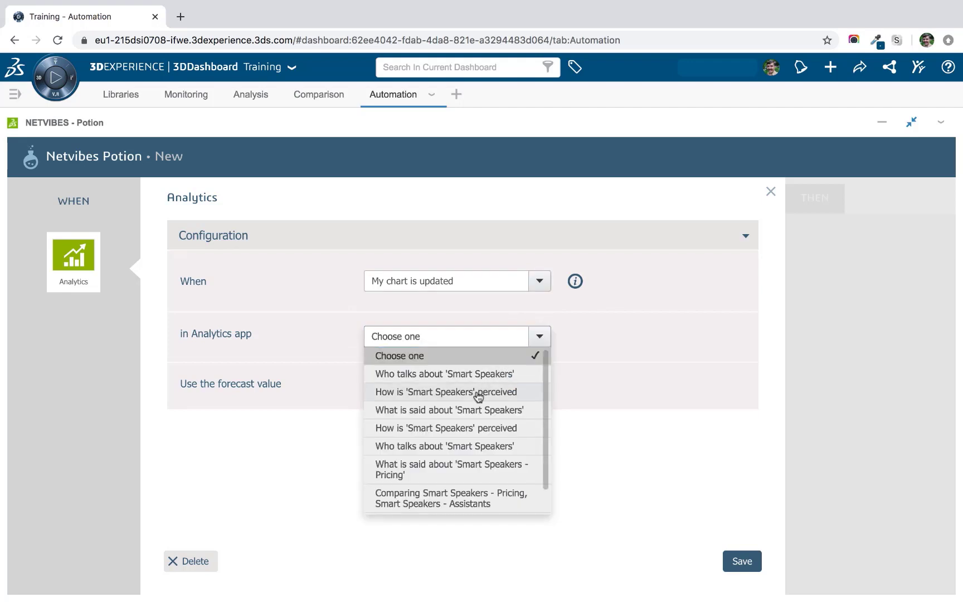
left_click(441, 411)
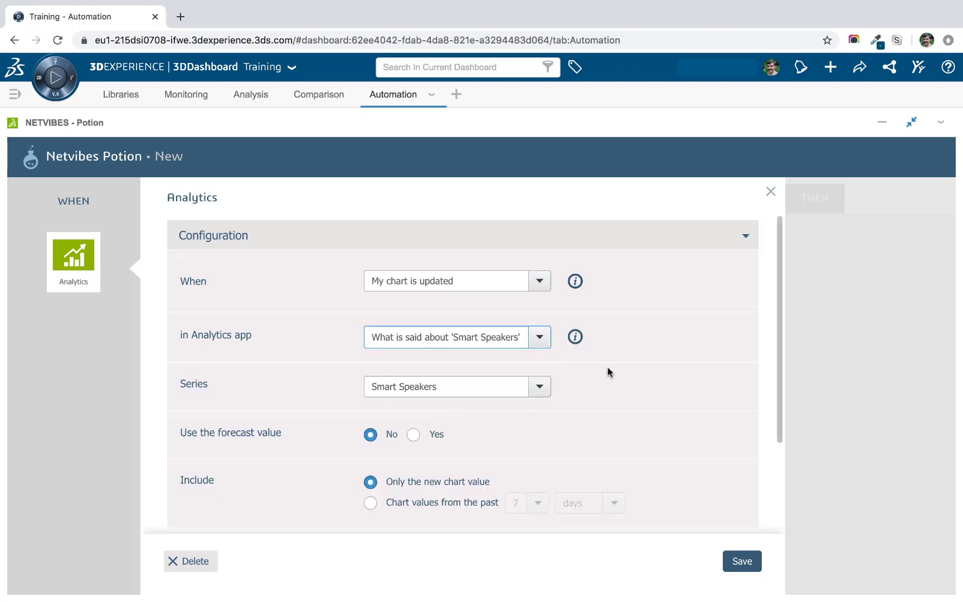
scroll(607, 366, "down", 2)
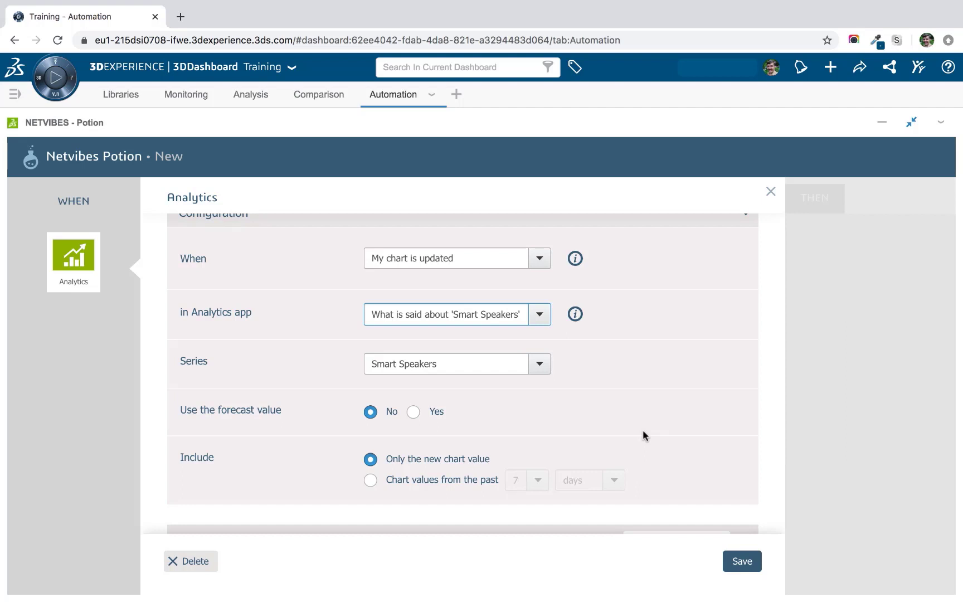
left_click(769, 191)
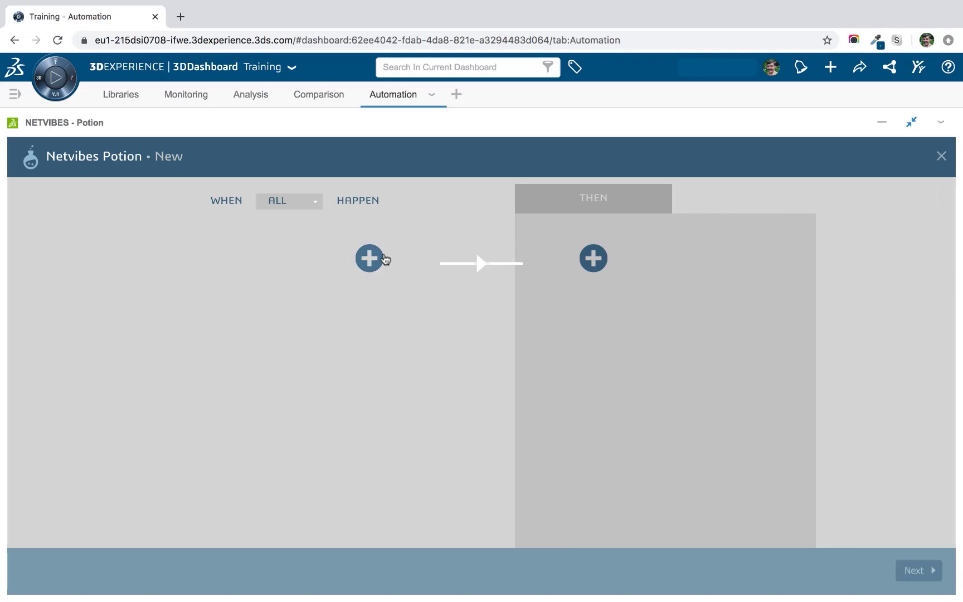
left_click(381, 259)
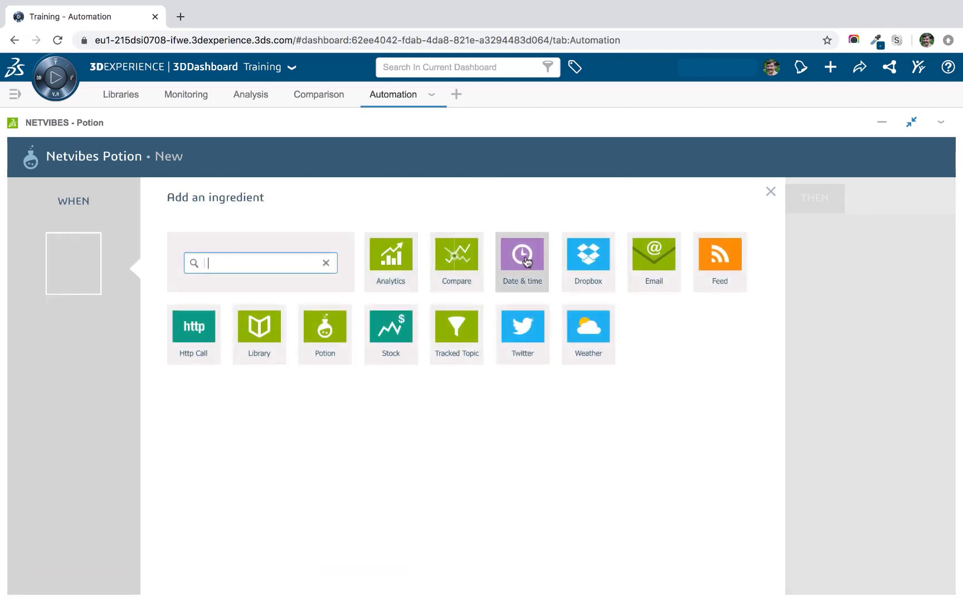
left_click(525, 260)
left_click(539, 279)
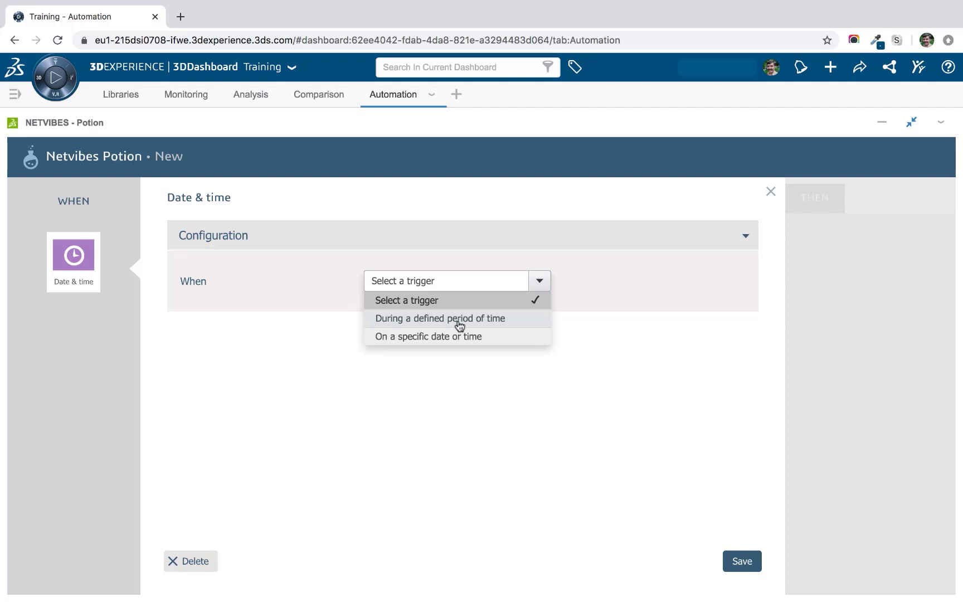
left_click(771, 193)
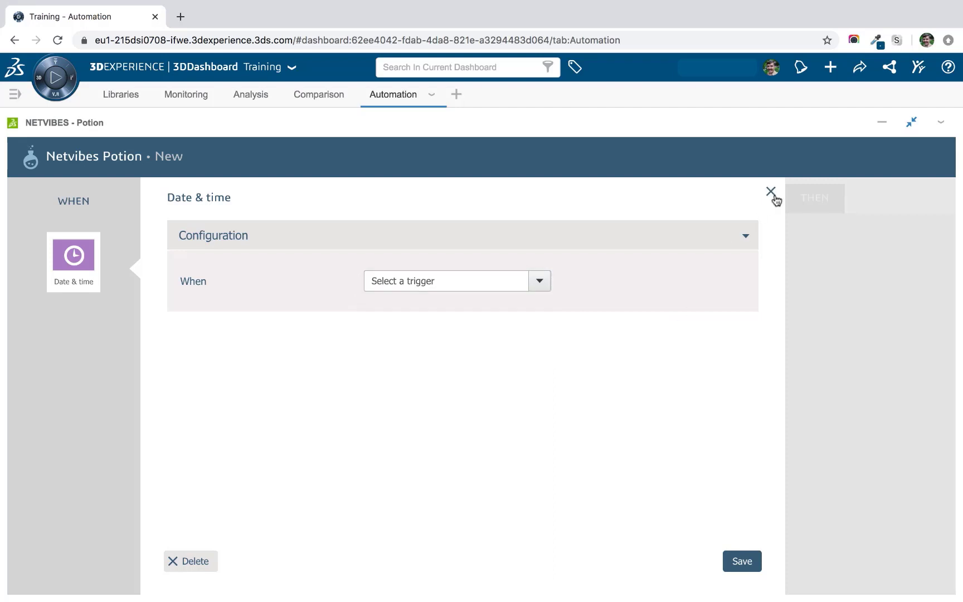
left_click(368, 258)
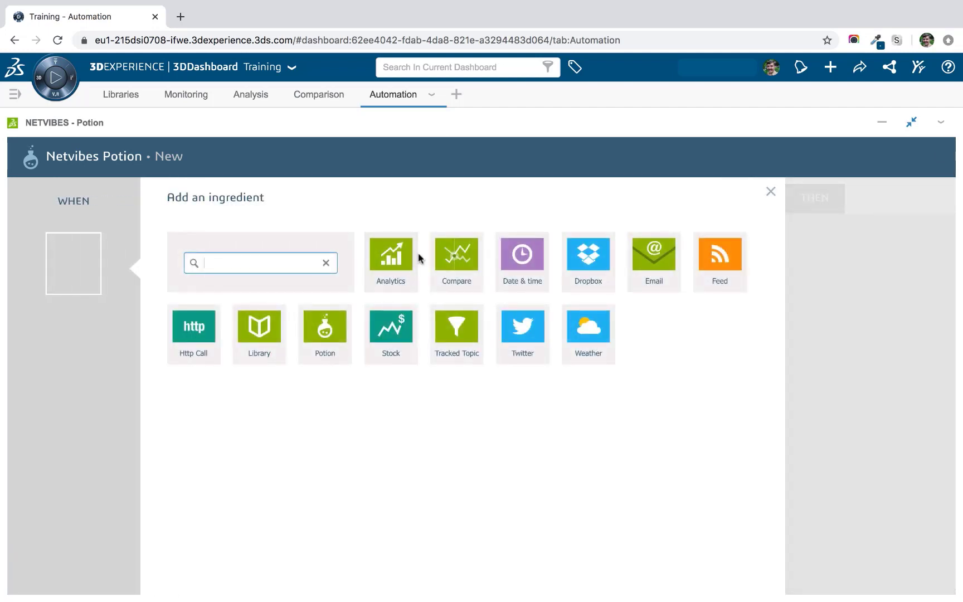
Use a Potion trigger set to 'I request my Potion URL', inspect its URL, then close the panel.
left_click(320, 329)
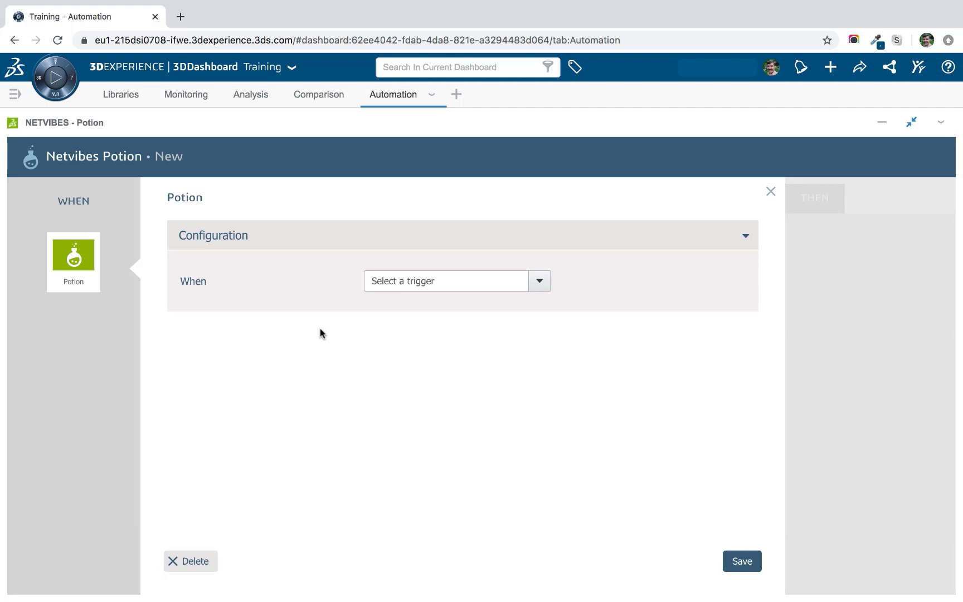
left_click(540, 281)
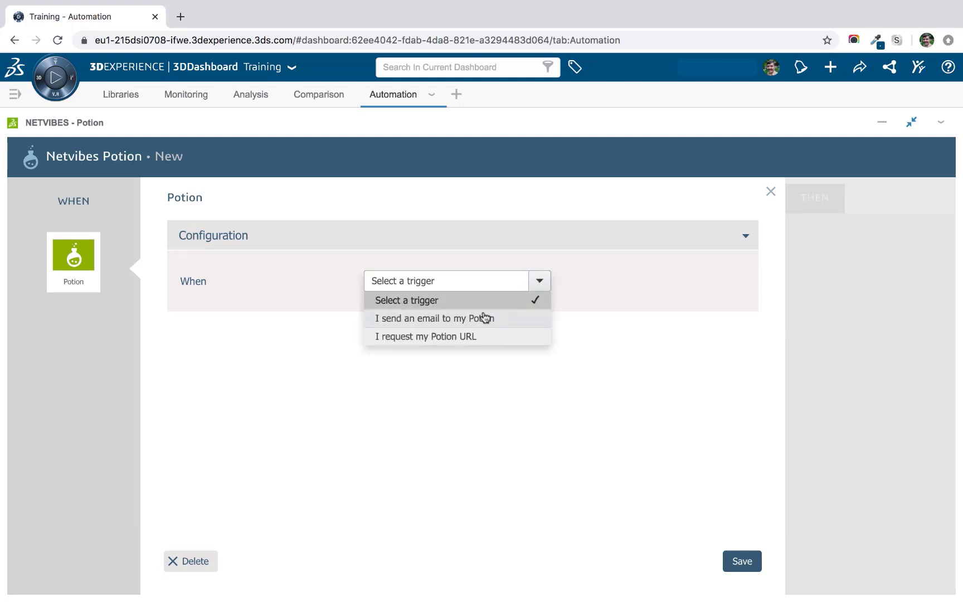
left_click(432, 338)
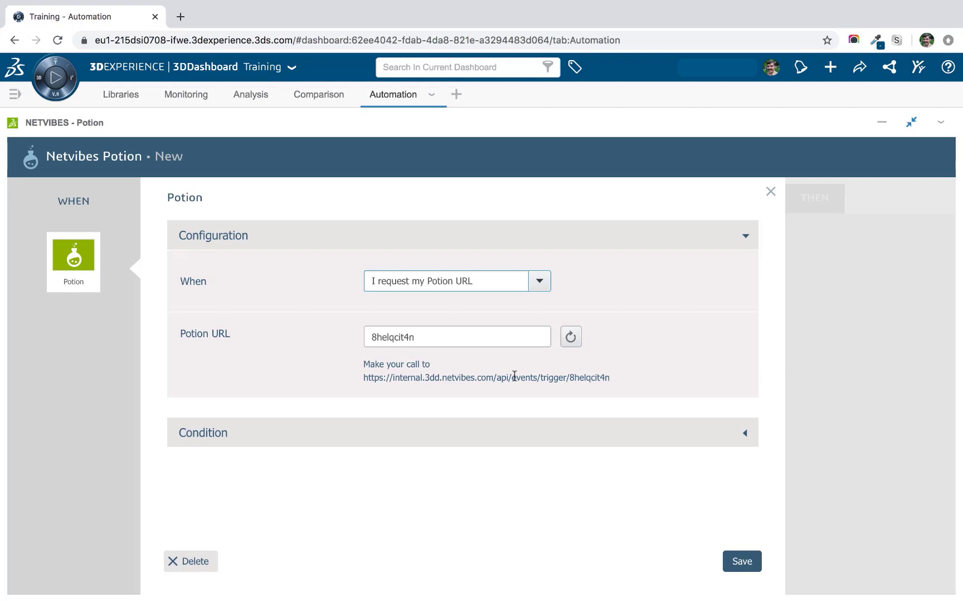
left_click(609, 378)
left_click_drag(610, 379, 363, 375)
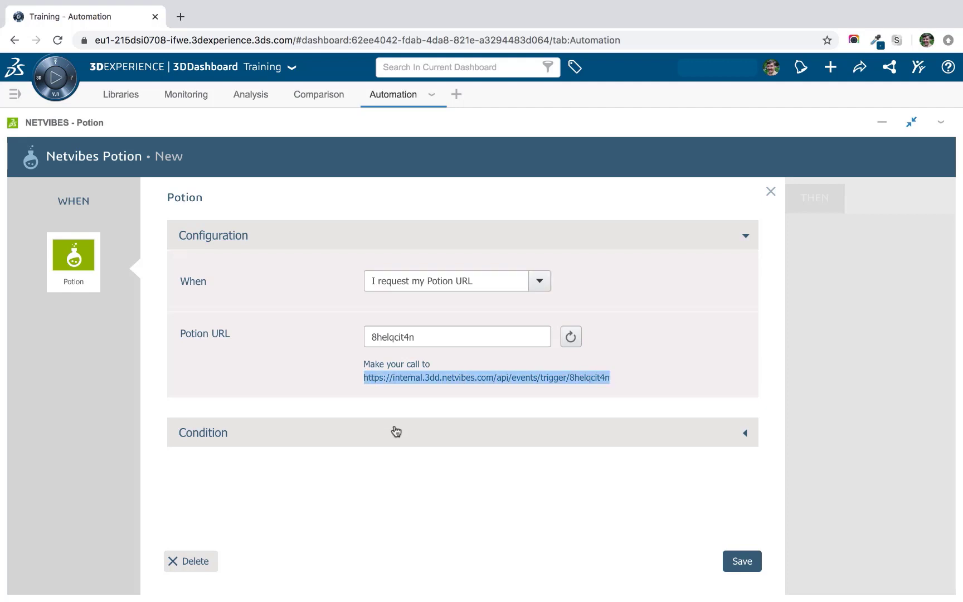
left_click(624, 378)
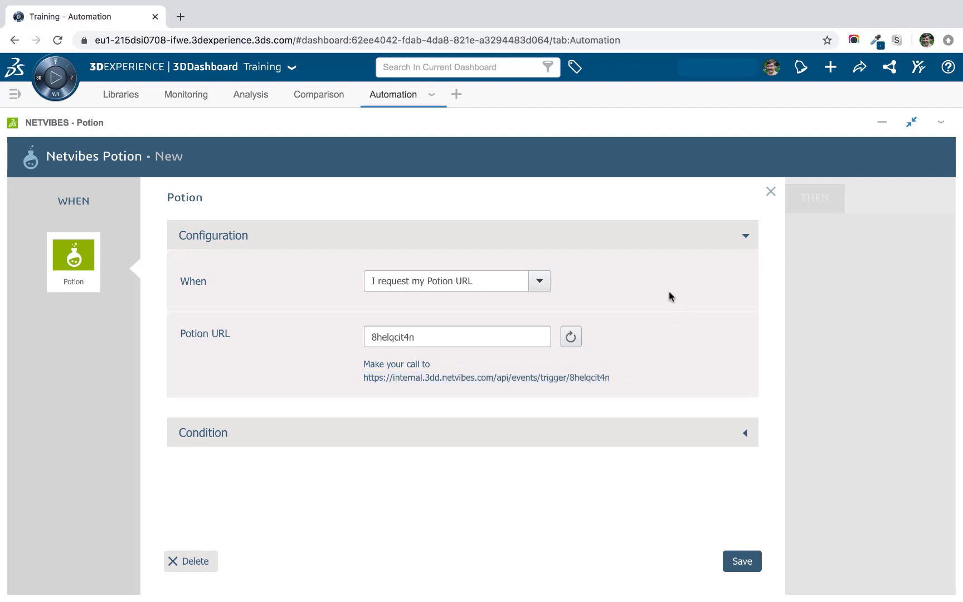
left_click(769, 194)
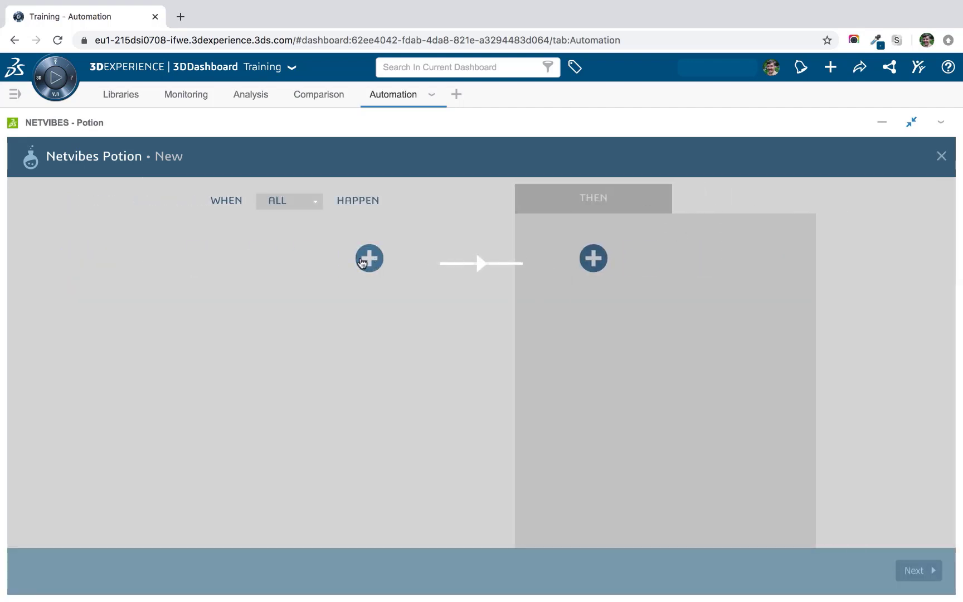
Set Tracked Topic as the WHEN trigger on the smart speaker pricing query and review its conditions.
left_click(362, 261)
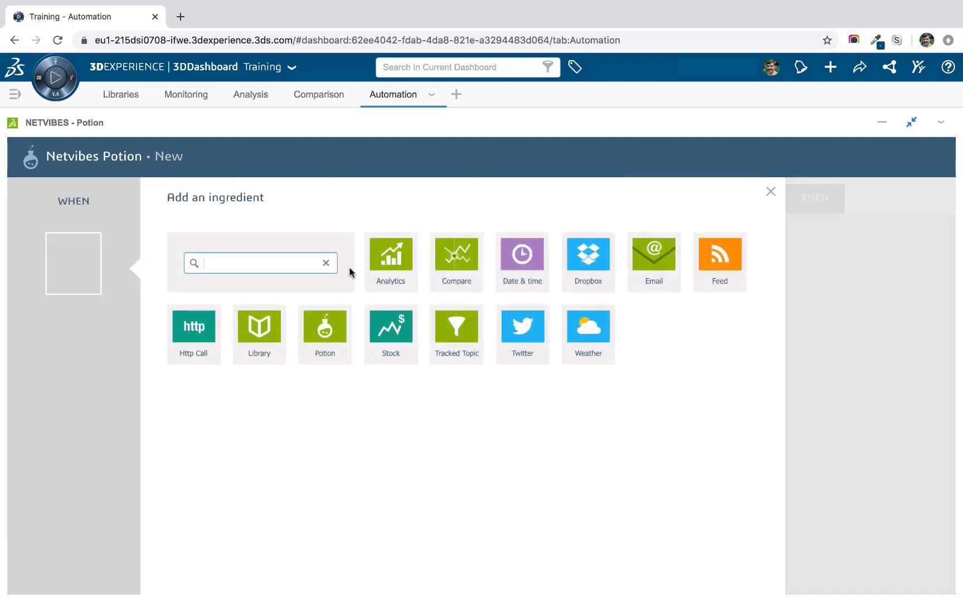
left_click(457, 335)
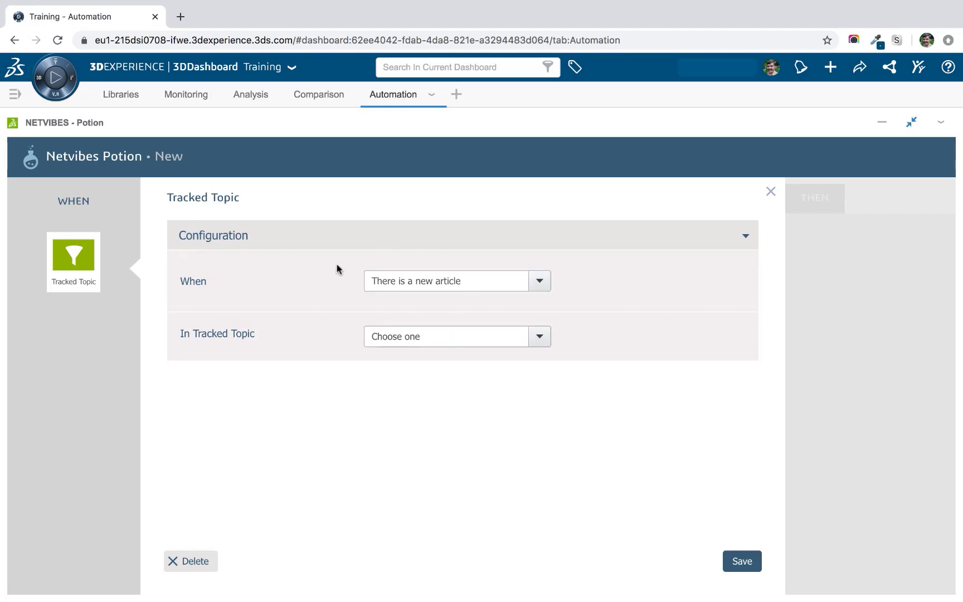
left_click(546, 337)
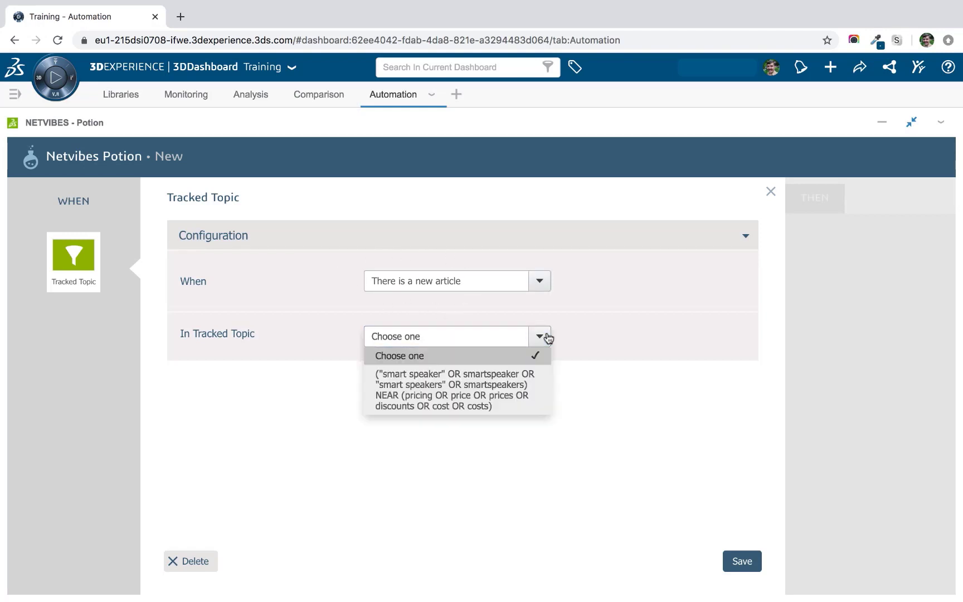
left_click(470, 385)
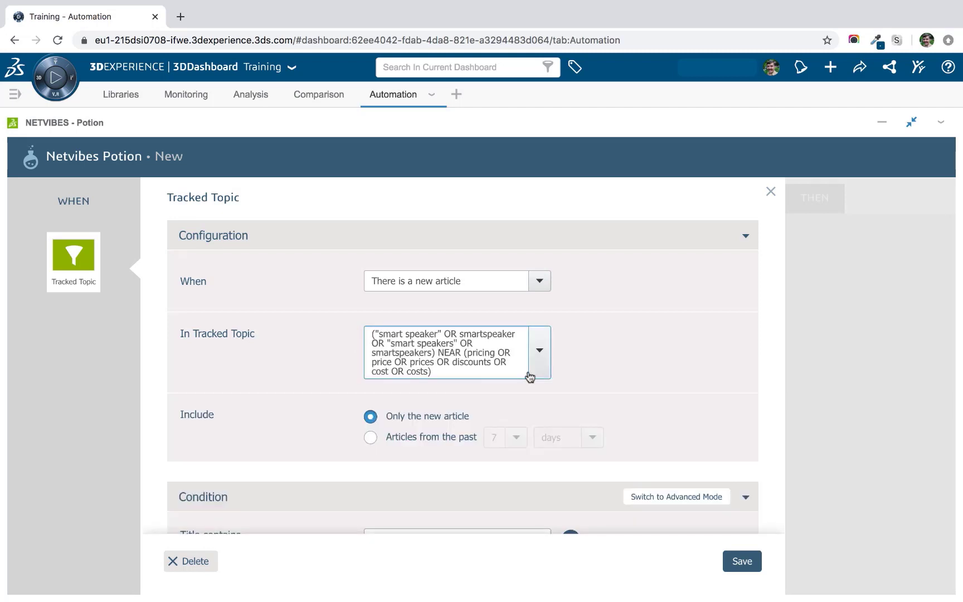
scroll(636, 356, "down", 3)
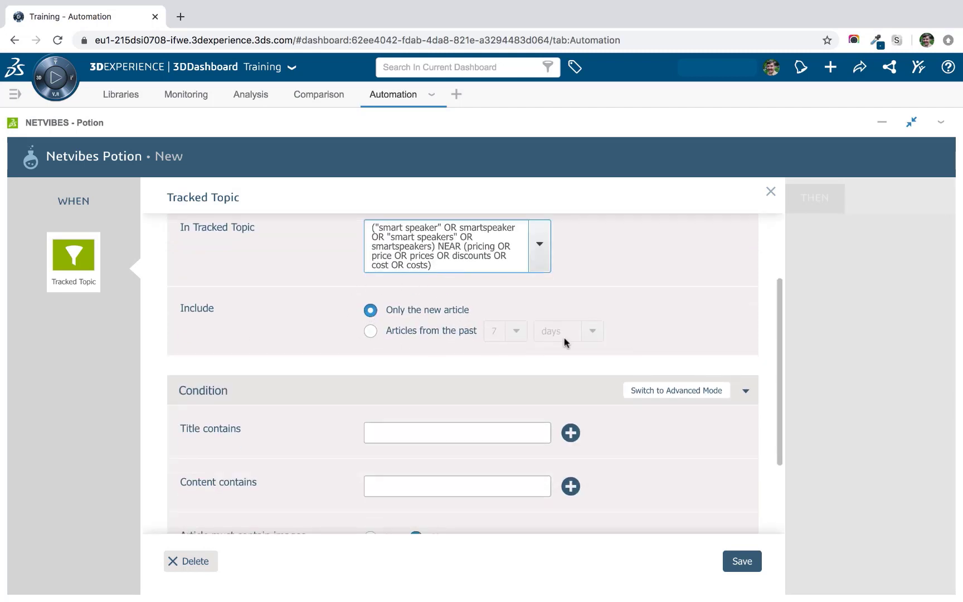
scroll(439, 332, "down", 1)
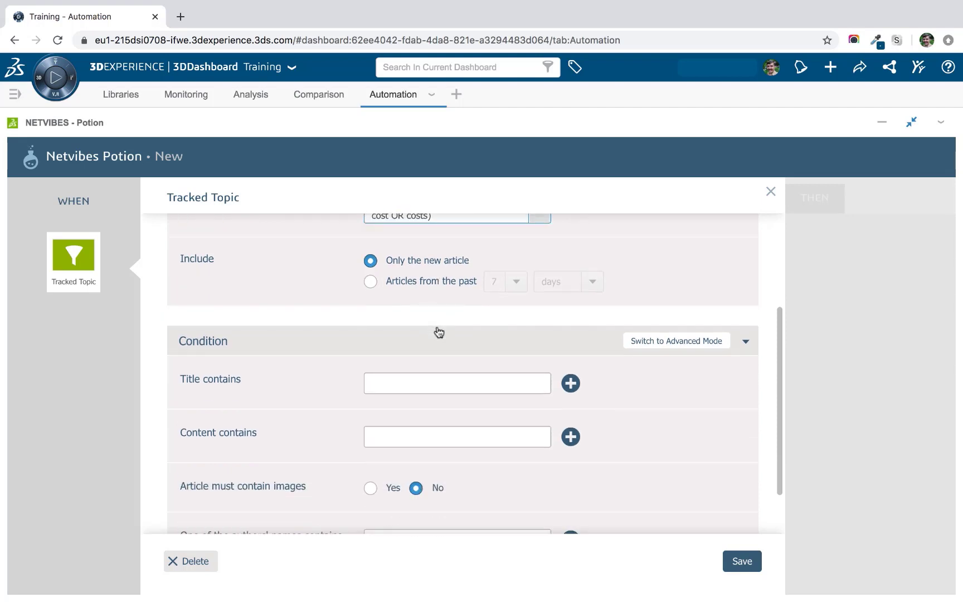
scroll(439, 332, "up", 1)
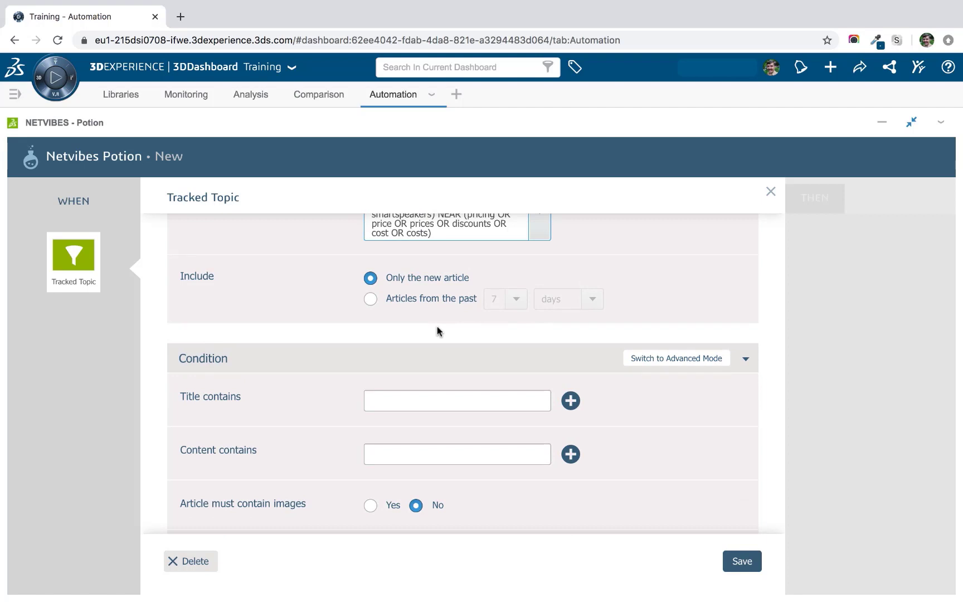
scroll(437, 331, "down", 1)
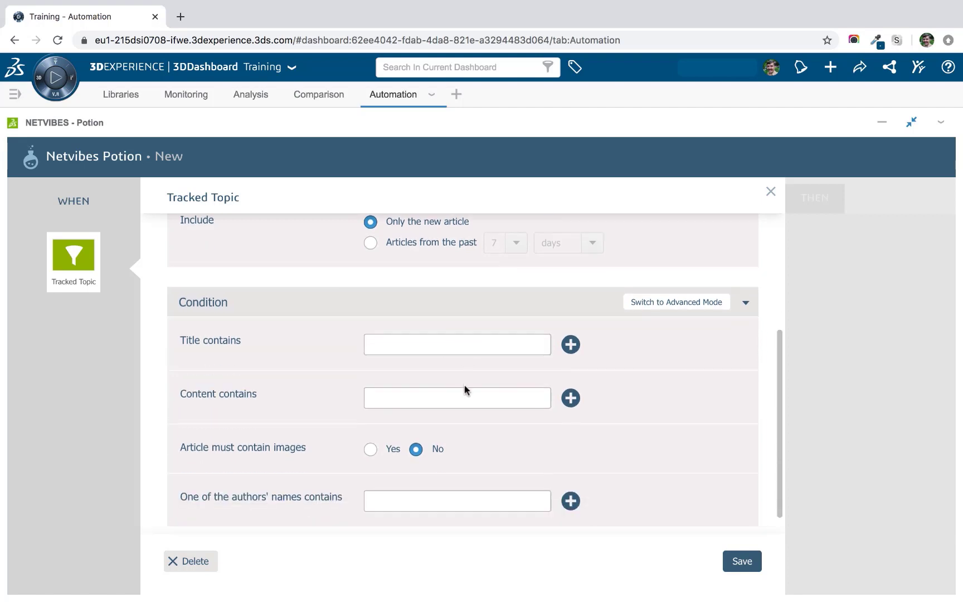
scroll(466, 389, "down", 1)
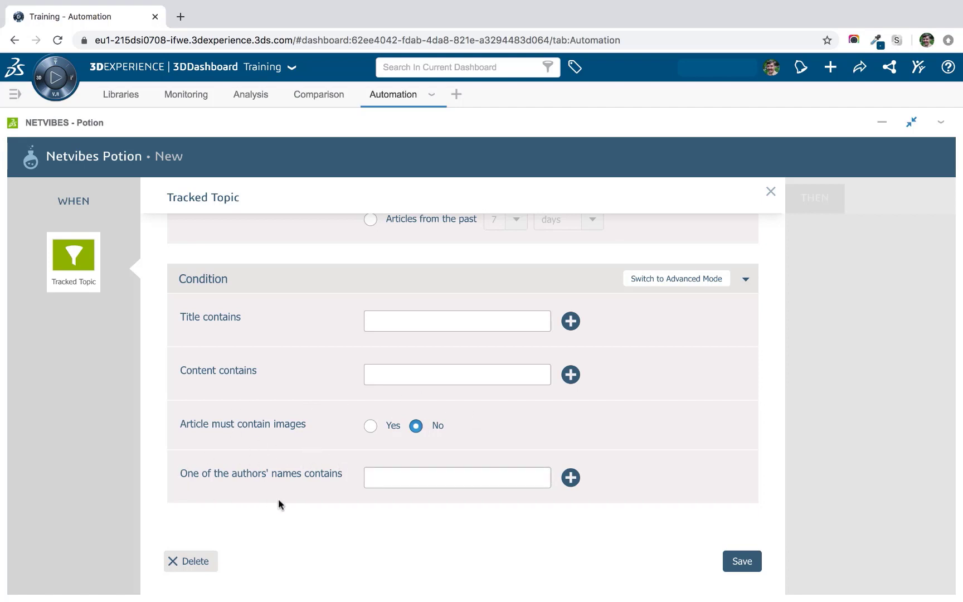
Close the Tracked Topic settings, preview the 3DSwym THEN actions, then dismiss that panel.
left_click(771, 192)
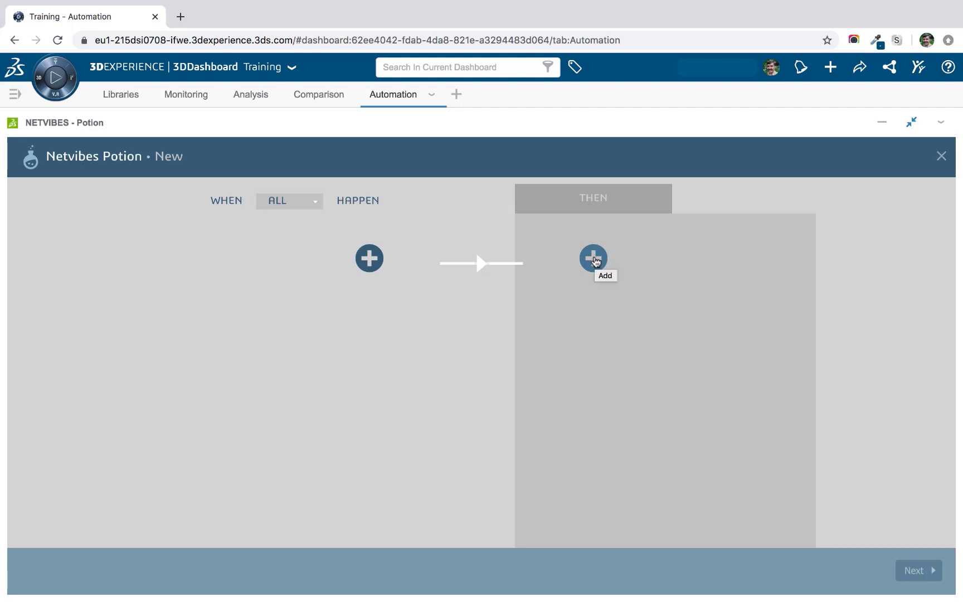
left_click(594, 259)
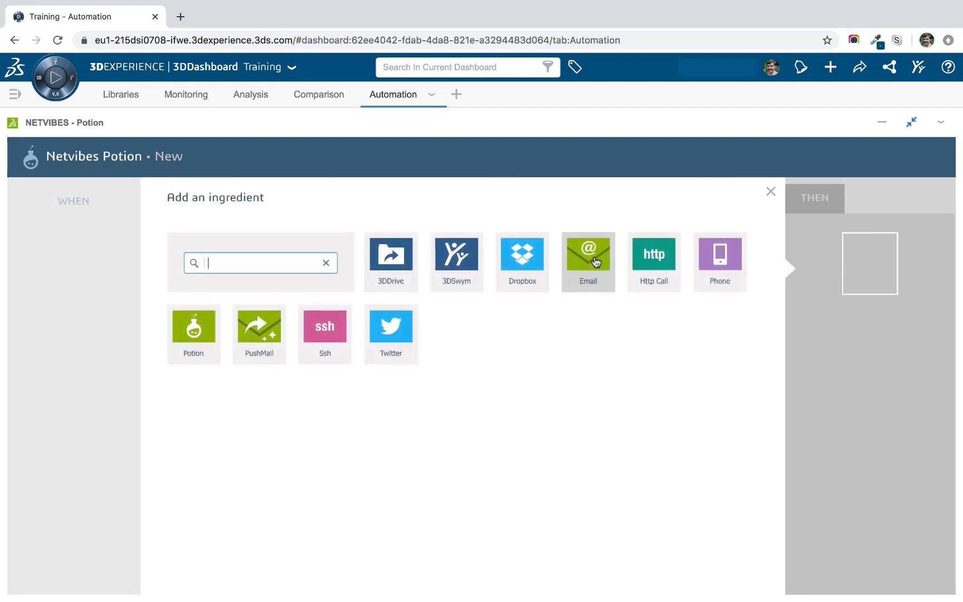
left_click(464, 259)
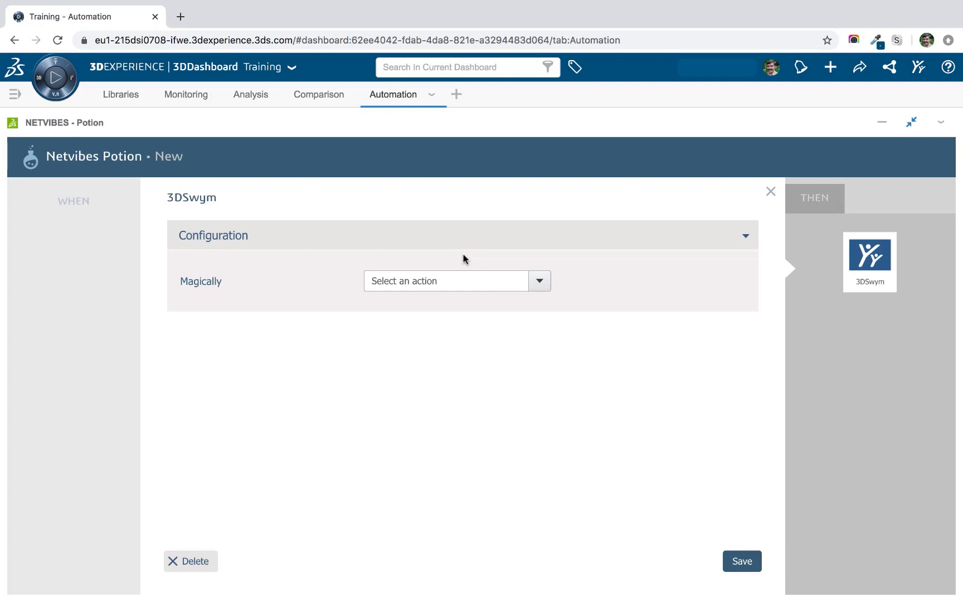
left_click(540, 287)
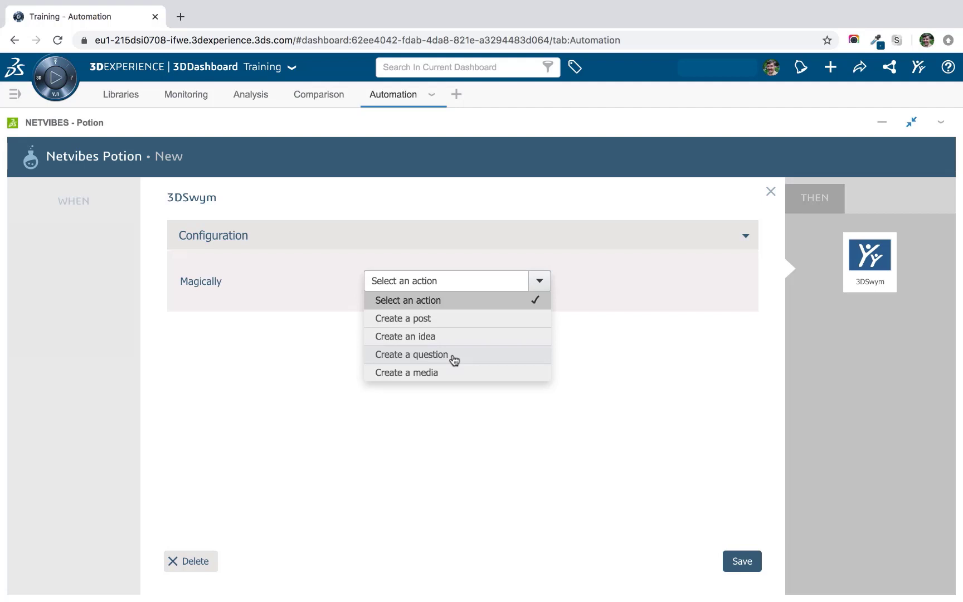
left_click(770, 192)
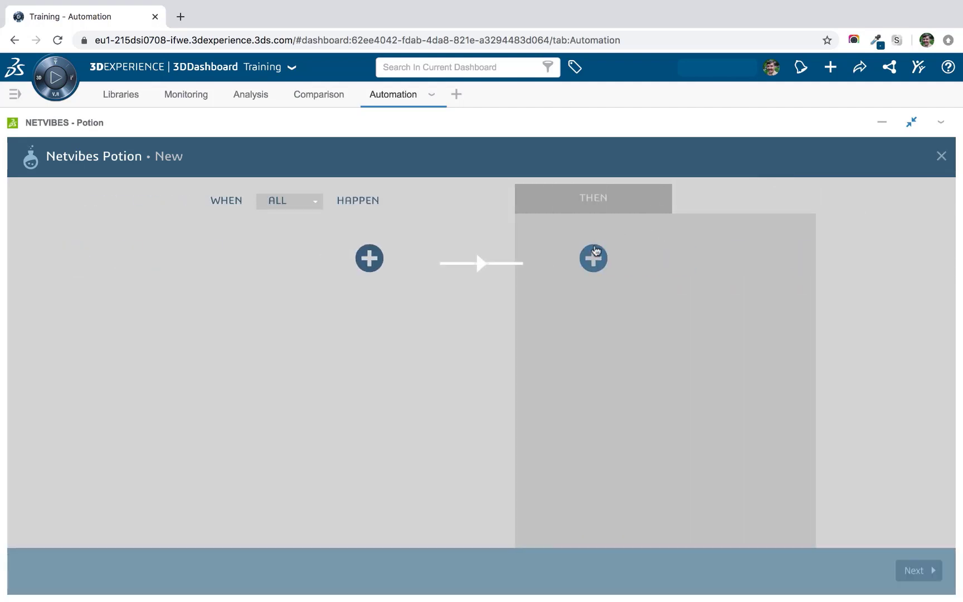
Preview the Email 'Send an email' action settings for the THEN step, then close them.
left_click(592, 258)
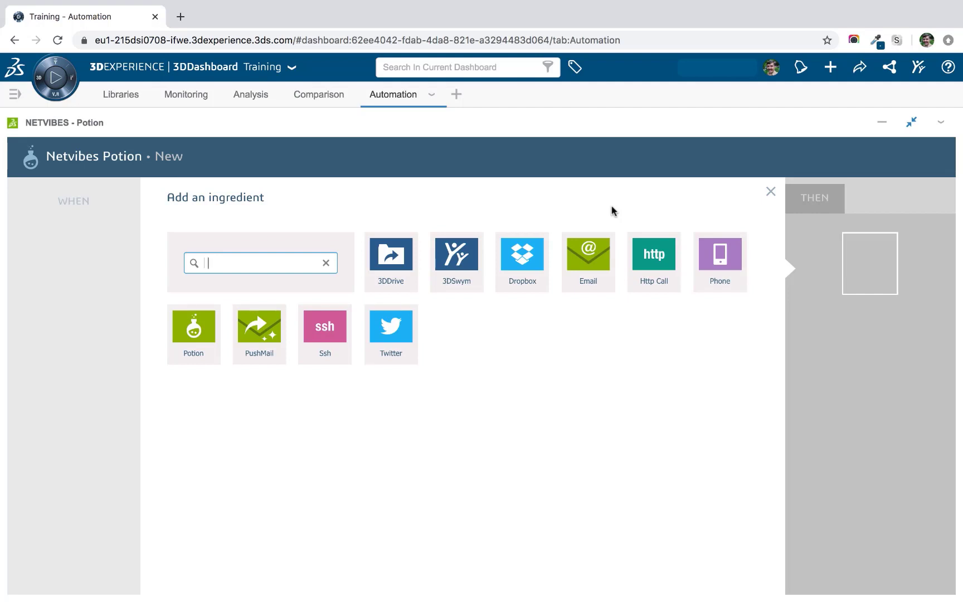
left_click(583, 257)
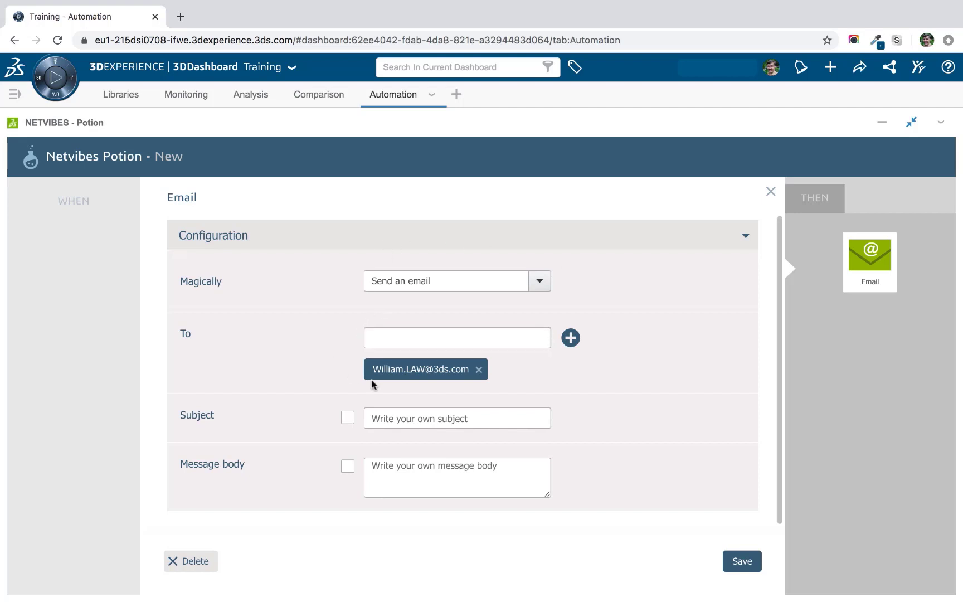
scroll(417, 404, "down", 1)
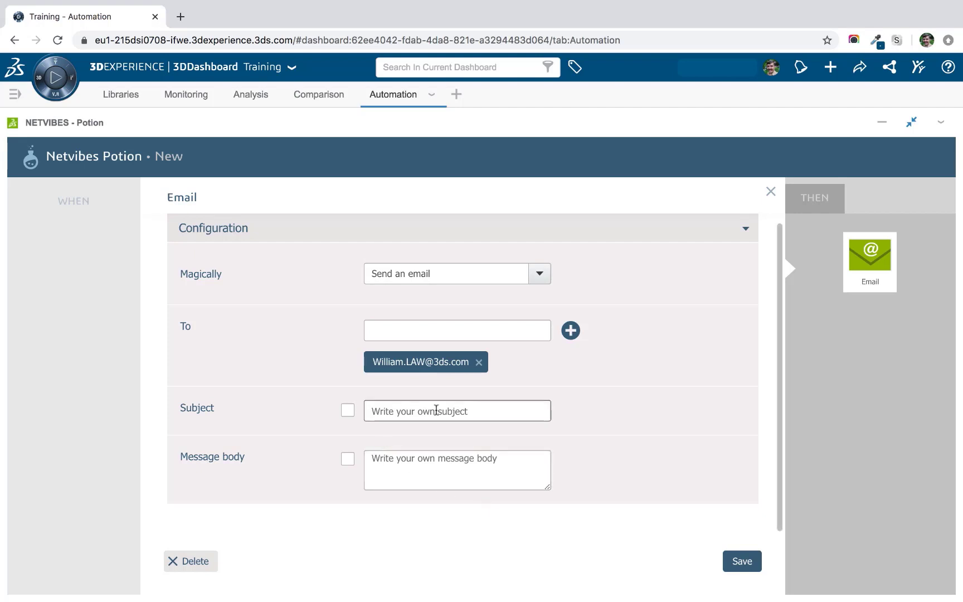
left_click(772, 192)
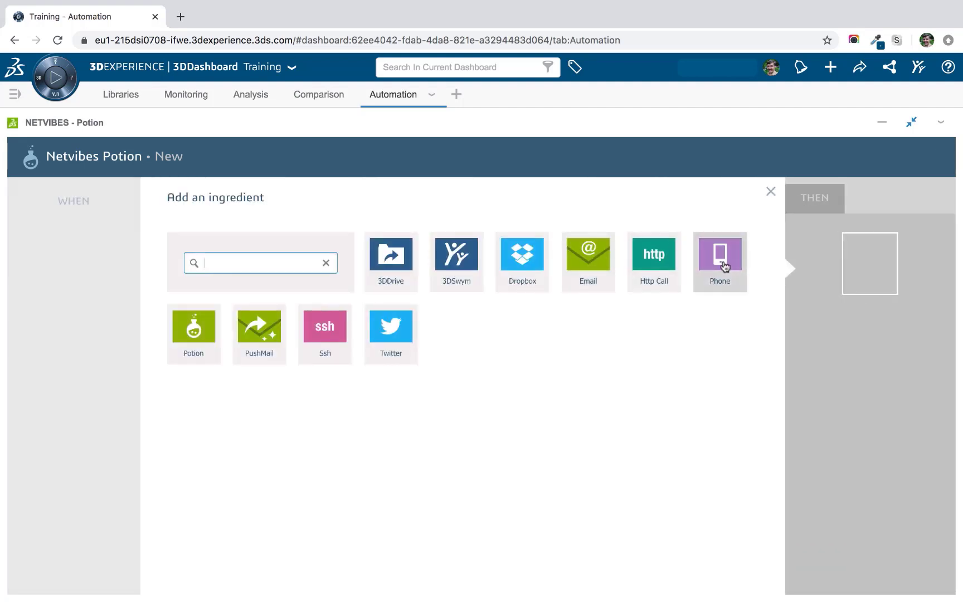
Preview the Phone action's Send a text message settings, then close that panel without adding it.
left_click(723, 262)
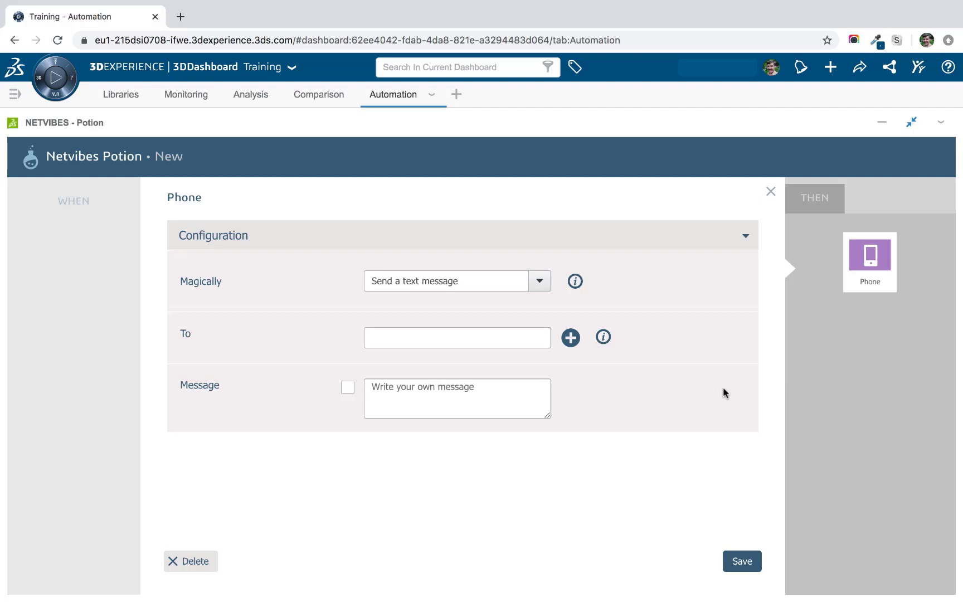
left_click(769, 191)
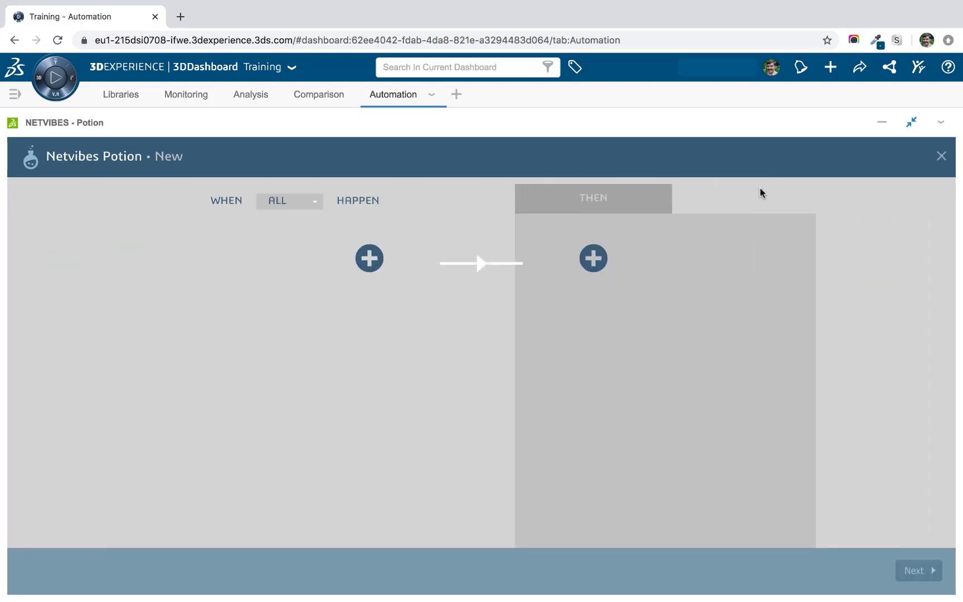
Look through the PushMail action form and discard it, leaving the THEN slot empty for now.
left_click(592, 257)
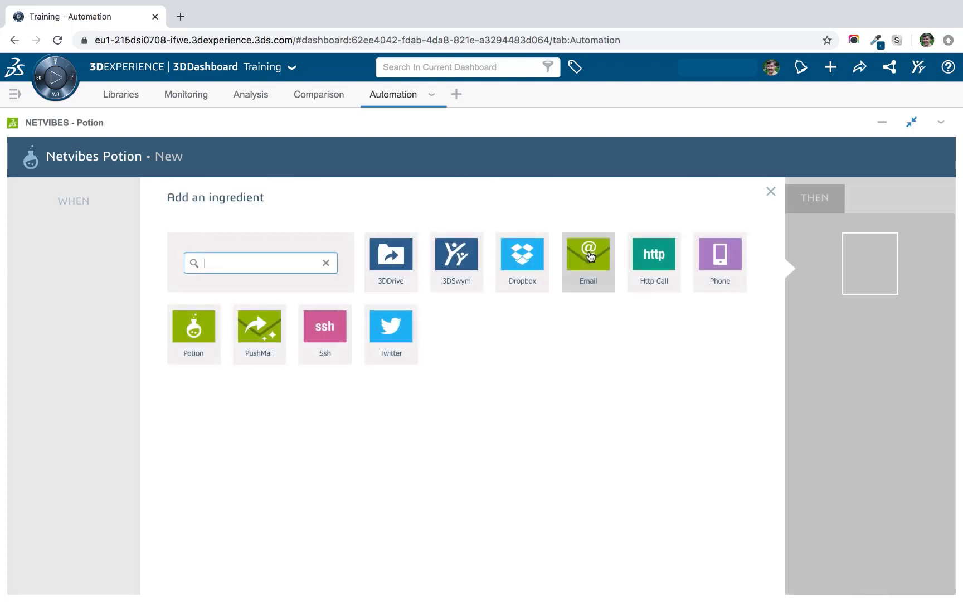
left_click(251, 343)
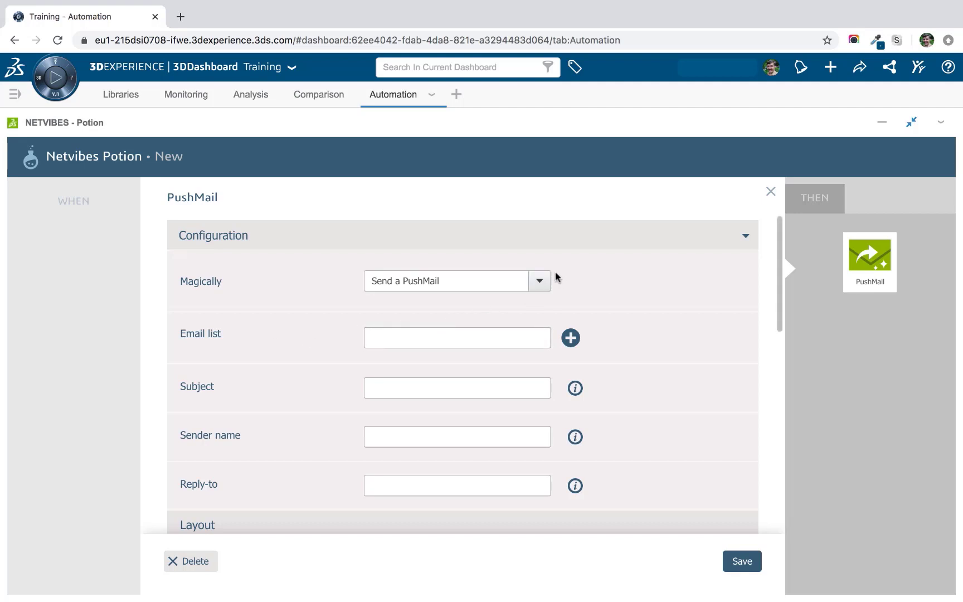
scroll(619, 443, "down", 8)
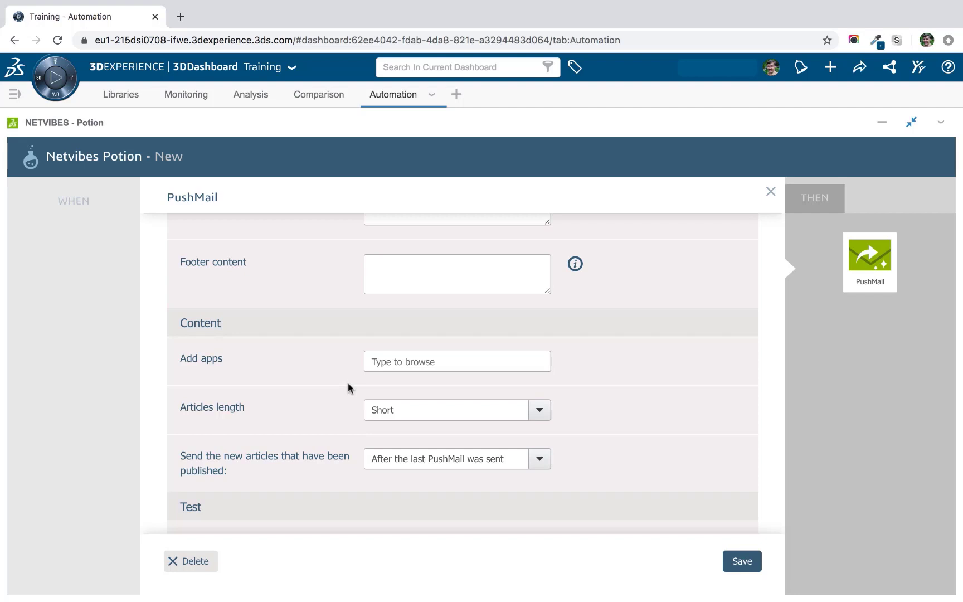
scroll(347, 383, "up", 10)
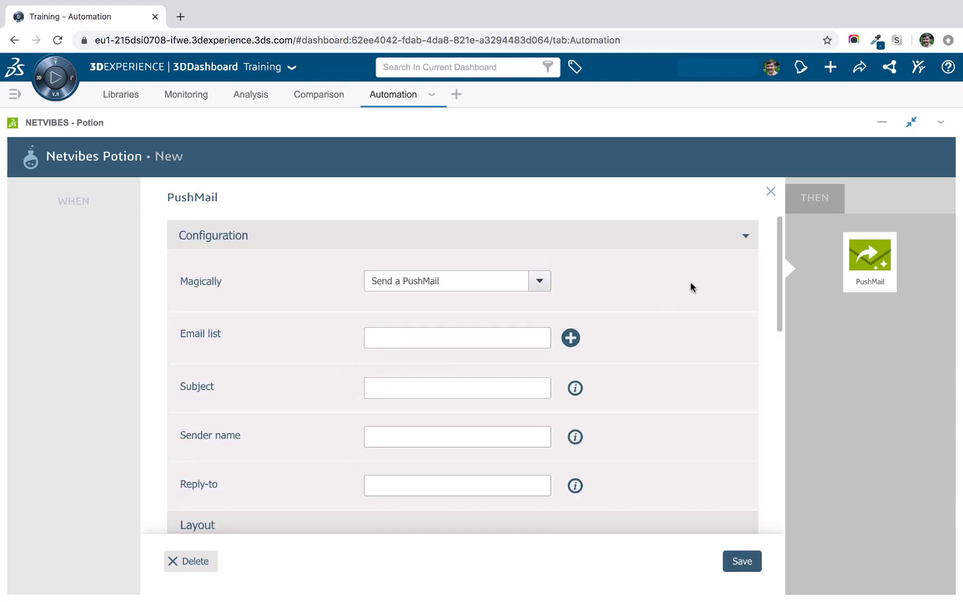
left_click(770, 193)
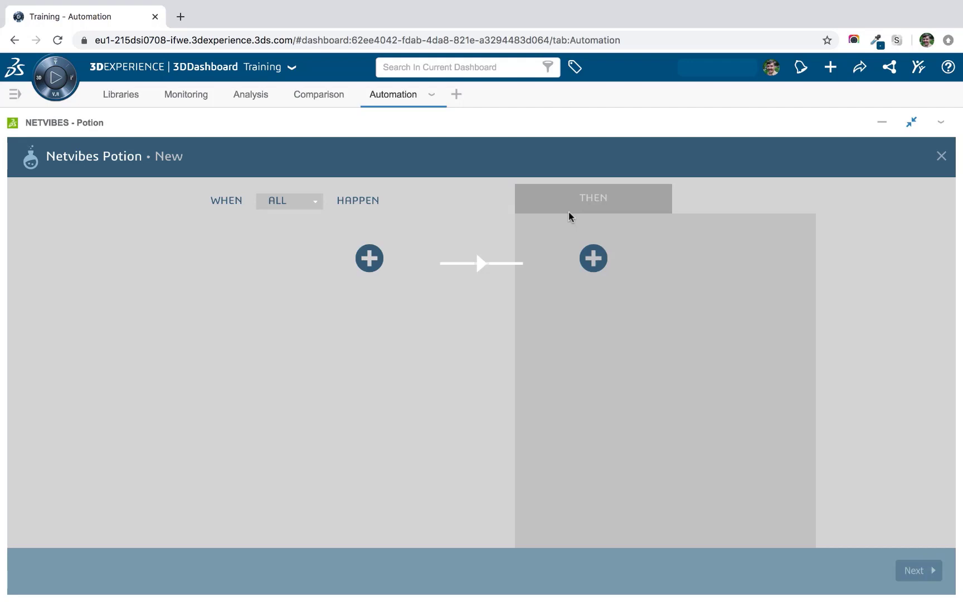
left_click(368, 258)
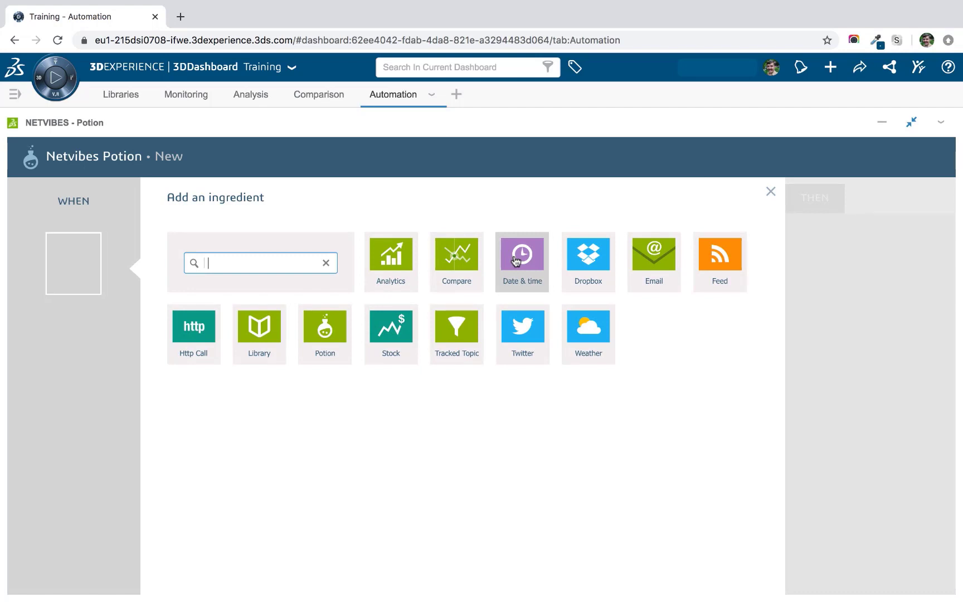
Make the trigger Date & time, on a specific date or time, at hour 9.
left_click(517, 259)
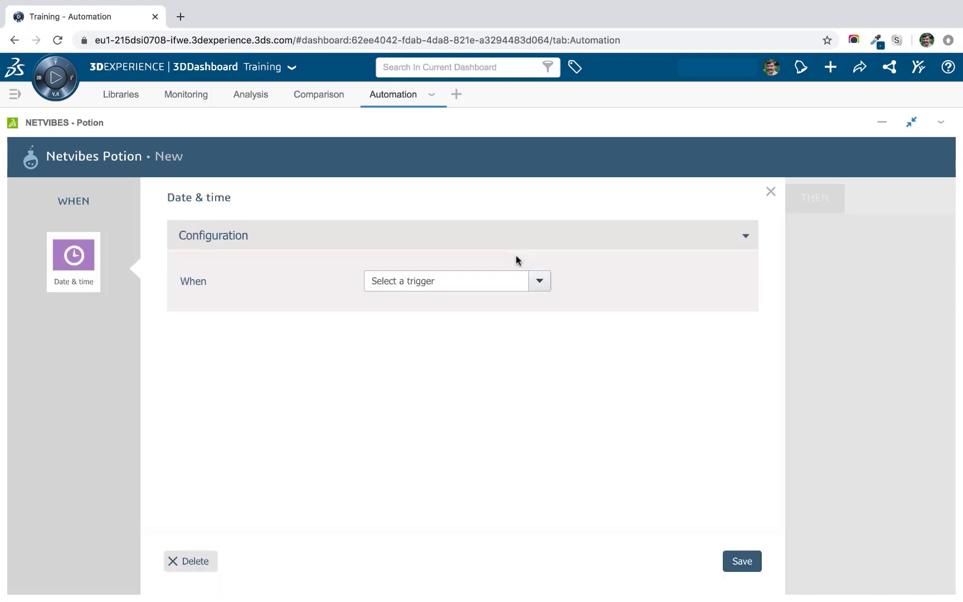
left_click(536, 280)
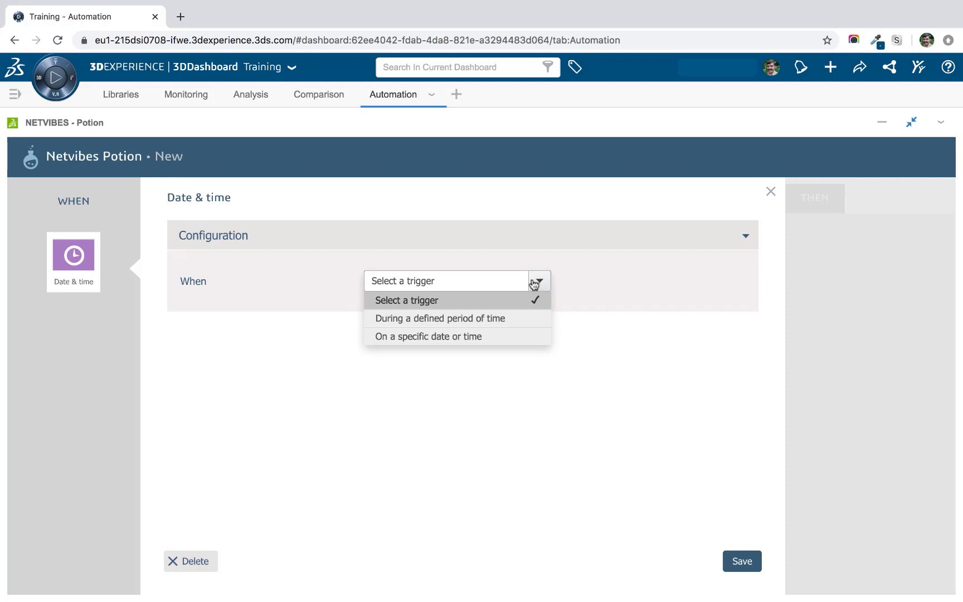
left_click(411, 337)
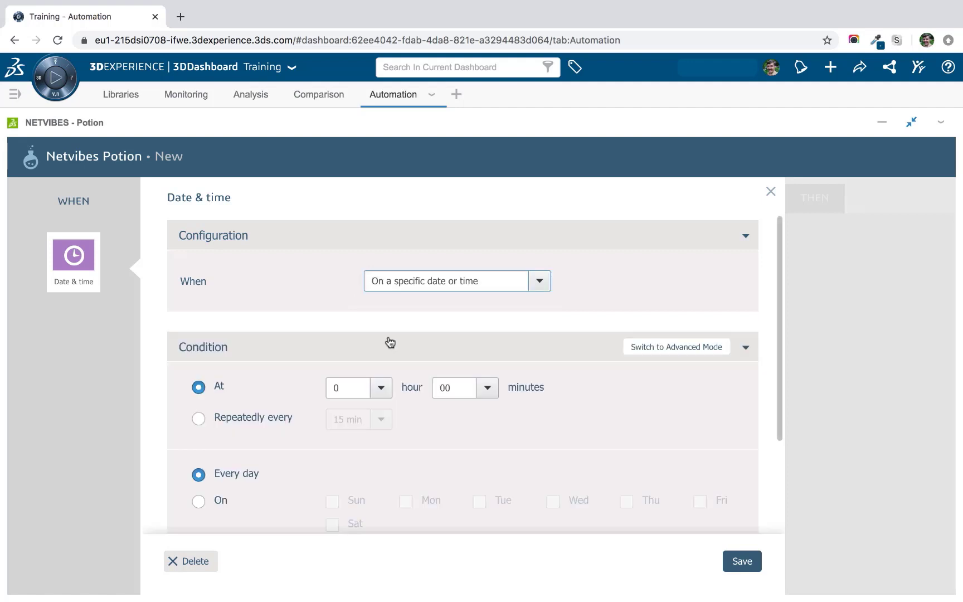
scroll(312, 323, "down", 1)
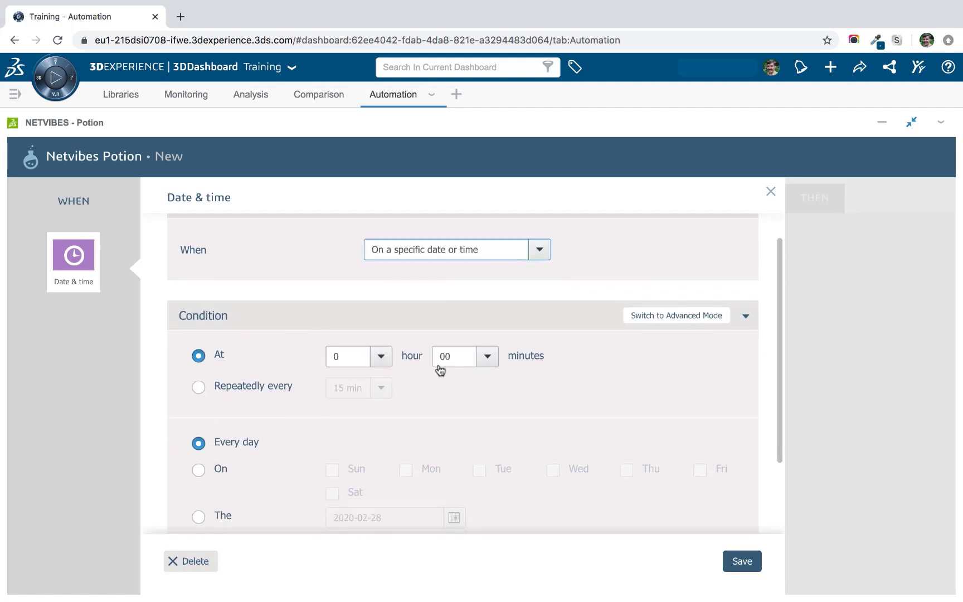
left_click(378, 357)
scroll(372, 412, "down", 2)
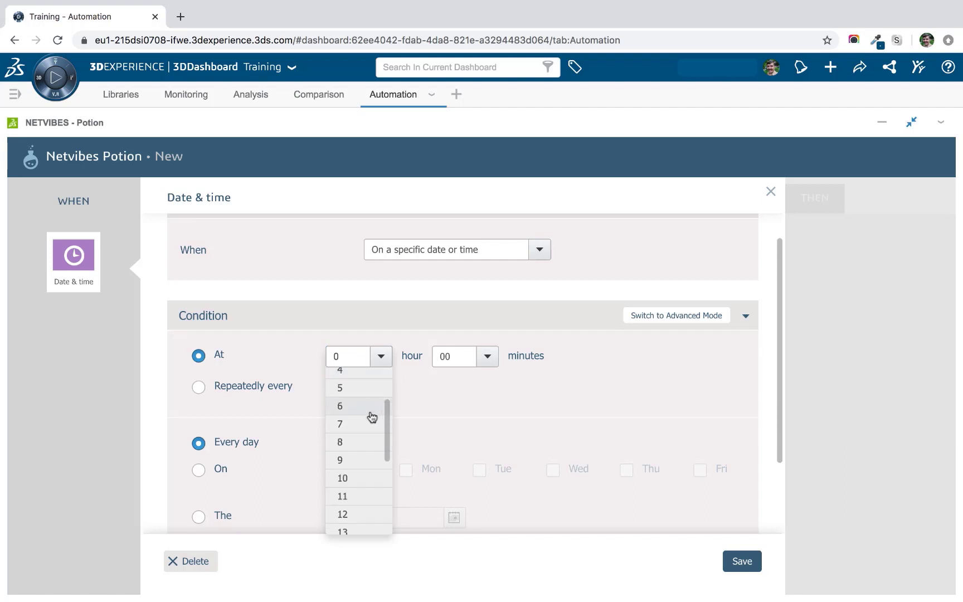
left_click(355, 458)
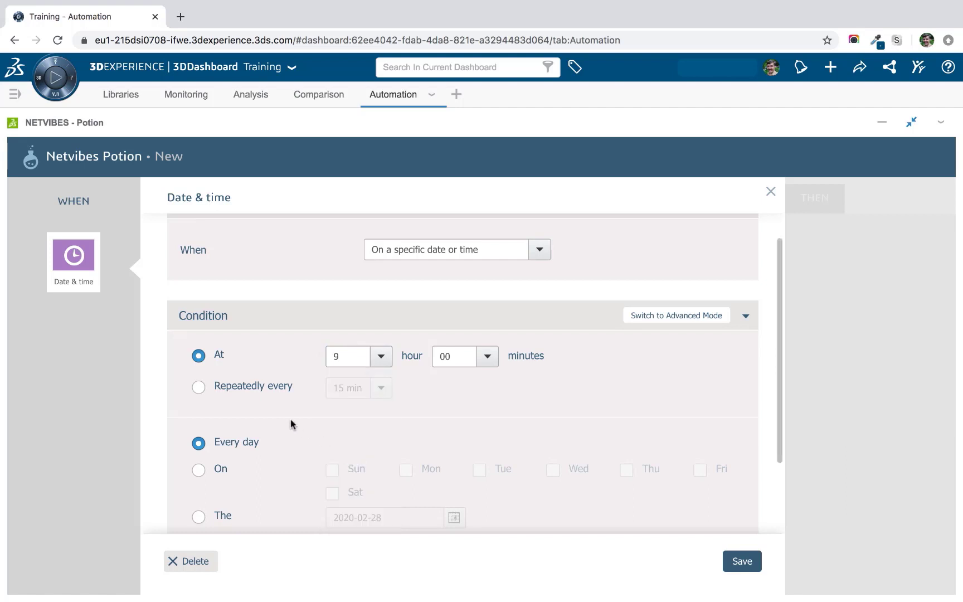
Repeat the trigger on Mondays only and save the Monday 9:00 trigger.
scroll(291, 419, "down", 1)
left_click(199, 427)
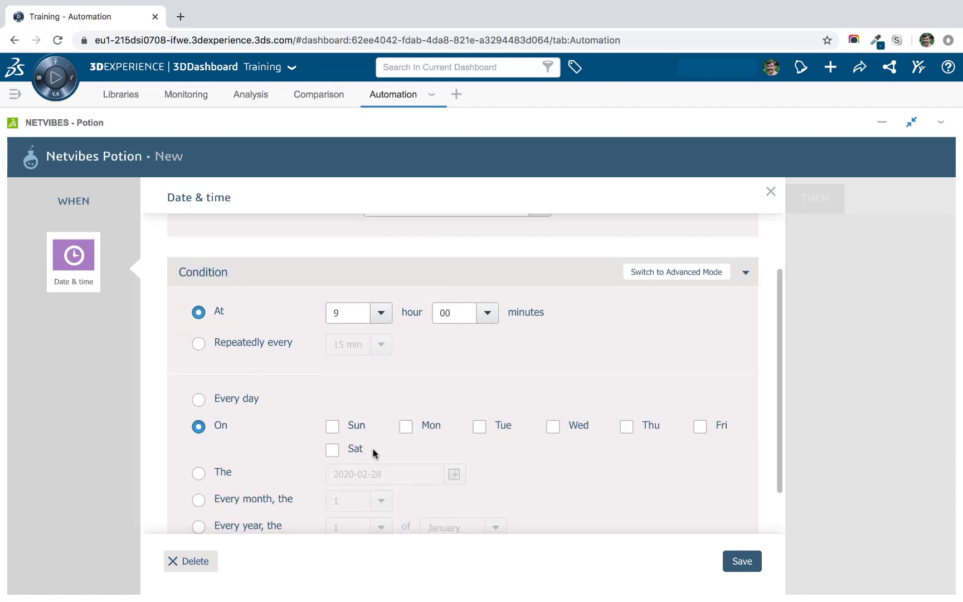
left_click(405, 426)
scroll(485, 479, "down", 1)
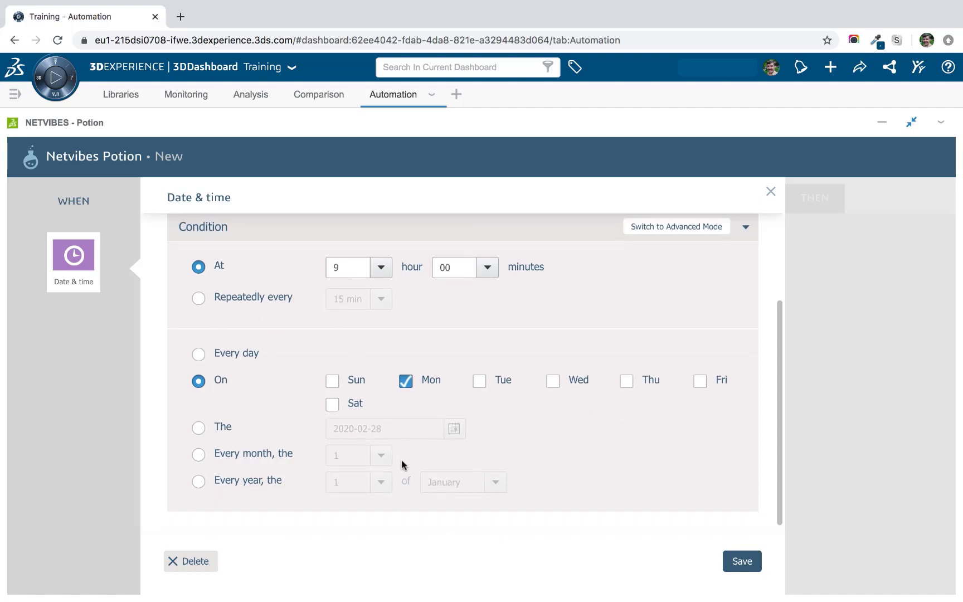
left_click(198, 454)
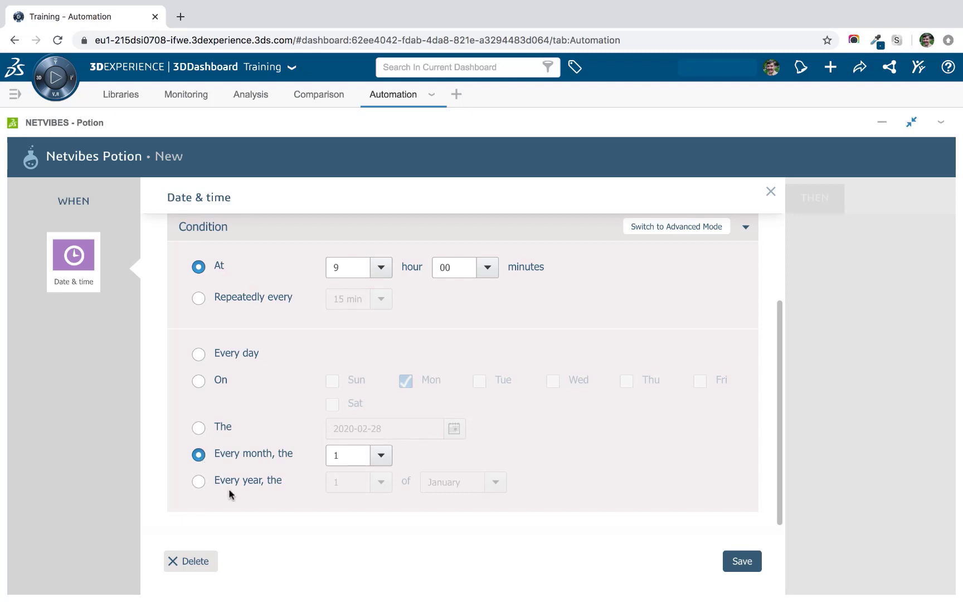
left_click(198, 428)
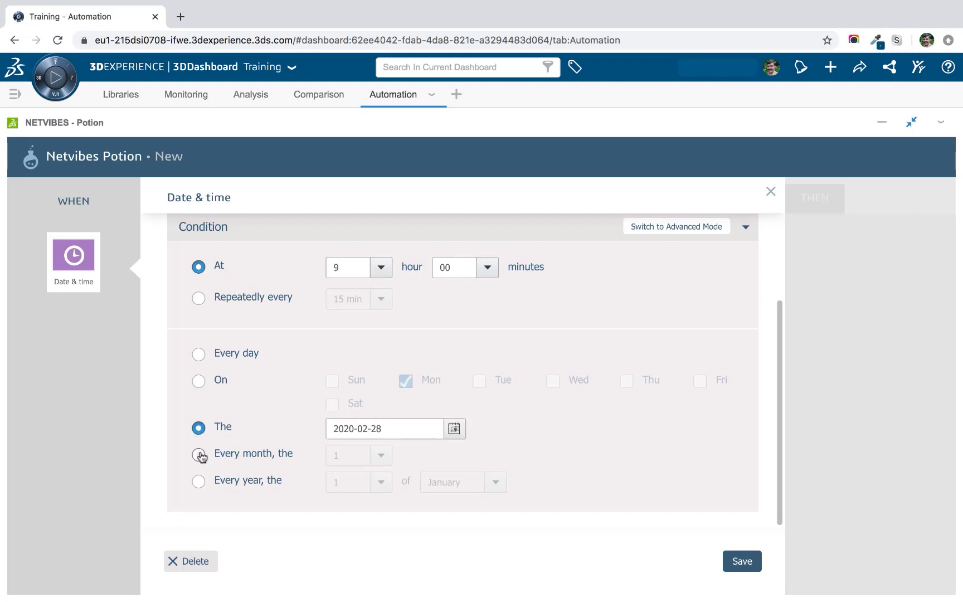
left_click(198, 481)
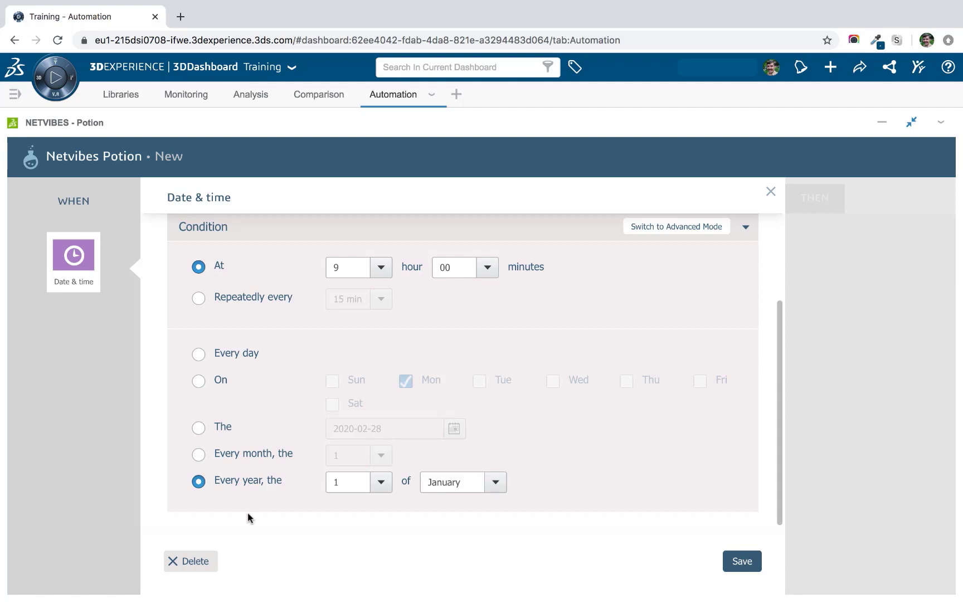
left_click(198, 382)
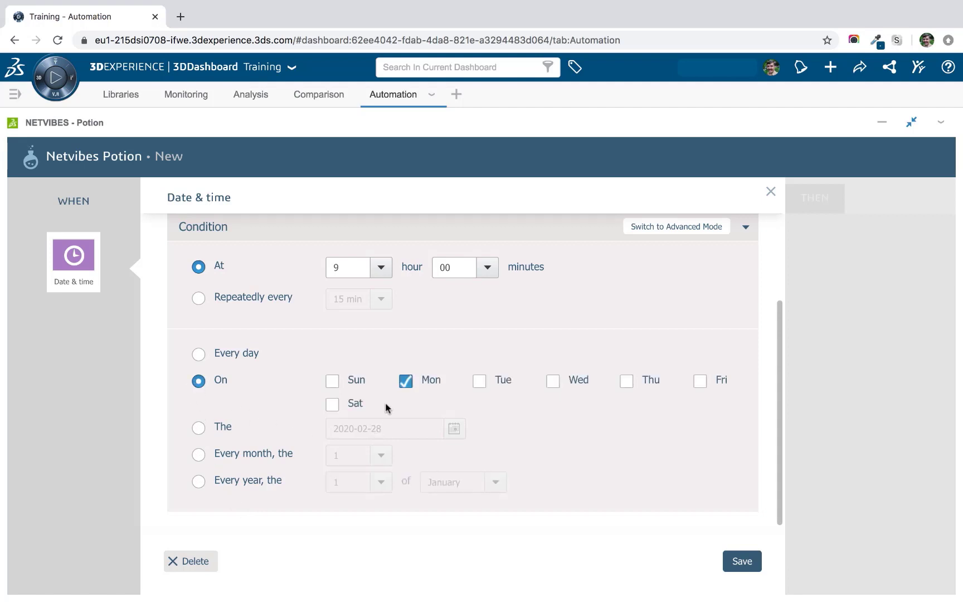
scroll(387, 403, "up", 1)
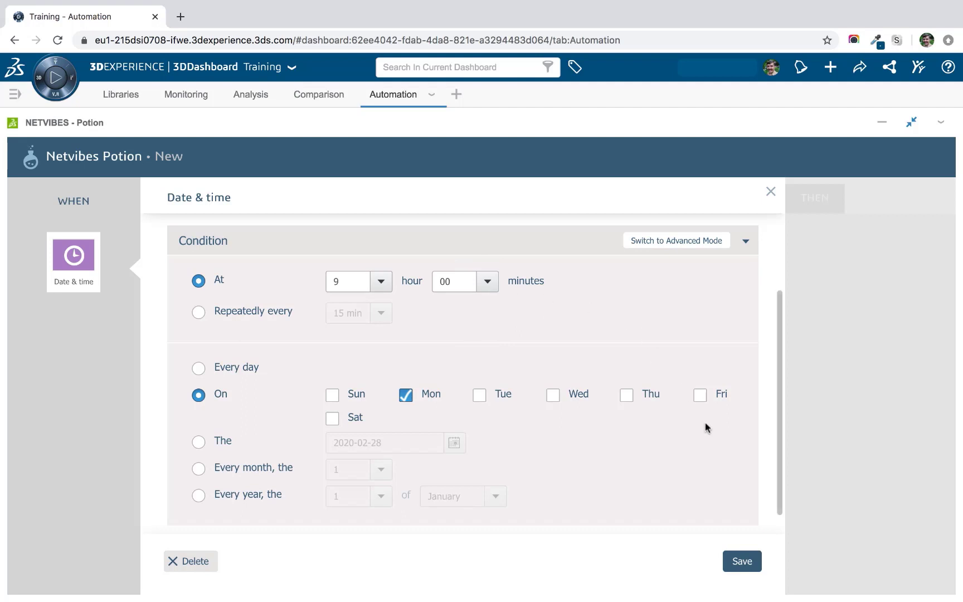
left_click(741, 561)
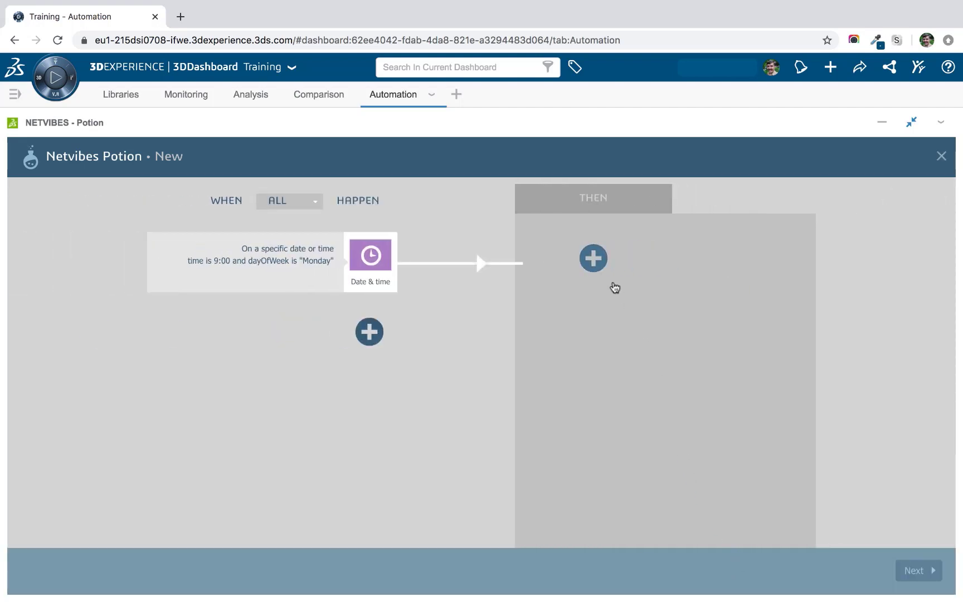
Add a PushMail action and put the user's e-mail address in its recipient list.
left_click(594, 258)
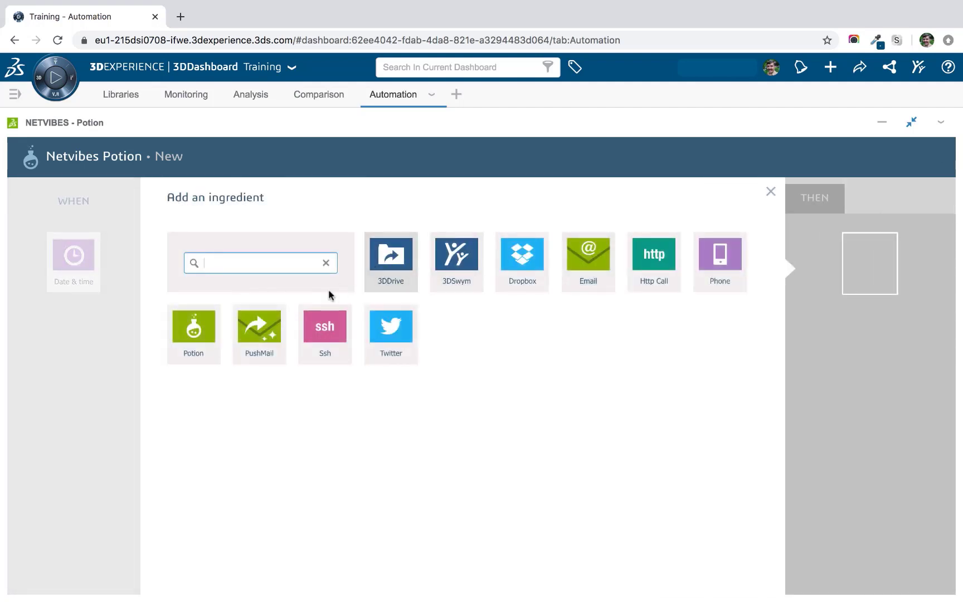
left_click(266, 335)
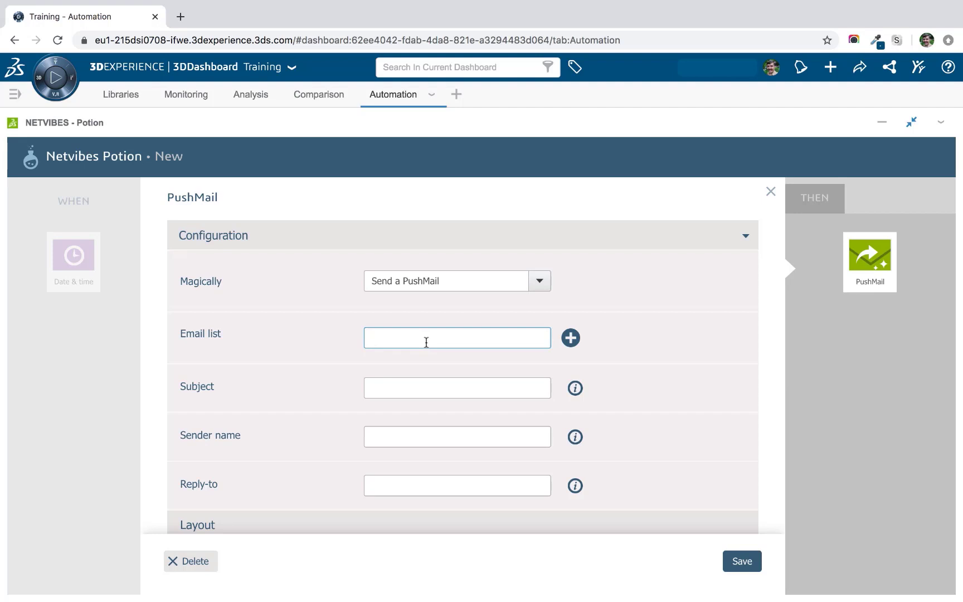
key("Return")
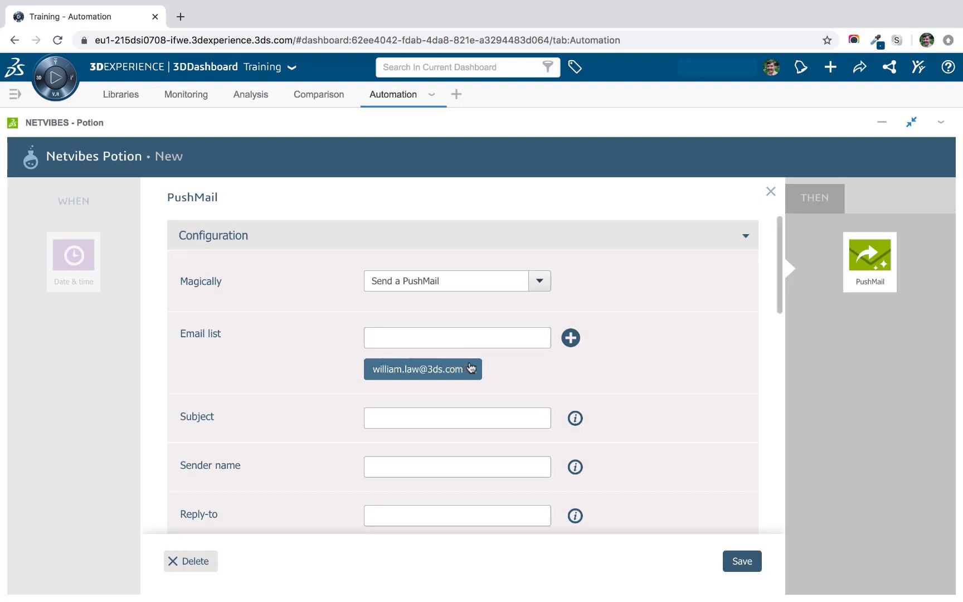
Set subject 'Weekly Report', and fill in the sender's name and the reply-to e-mail address.
scroll(558, 363, "down", 1)
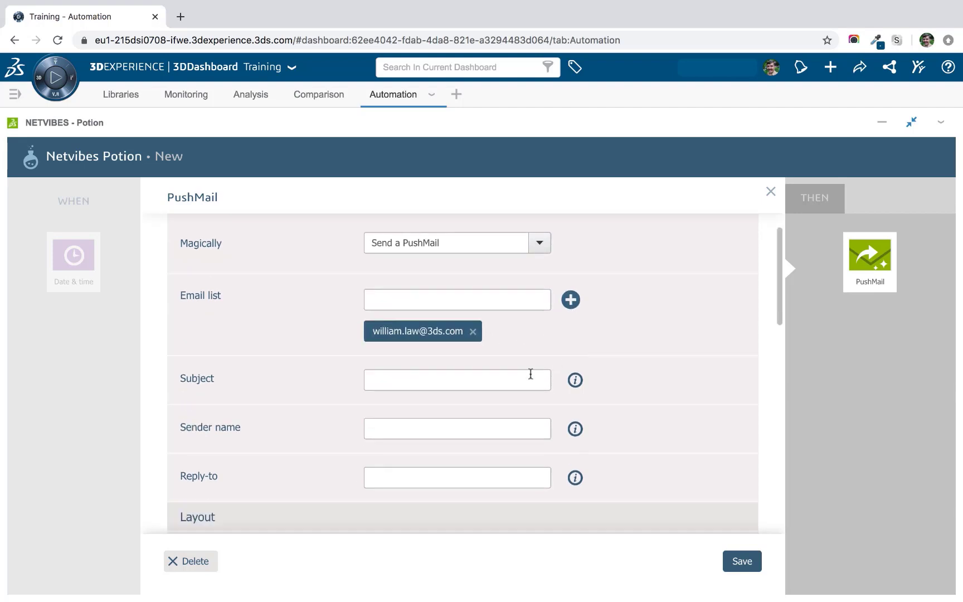
left_click(500, 382)
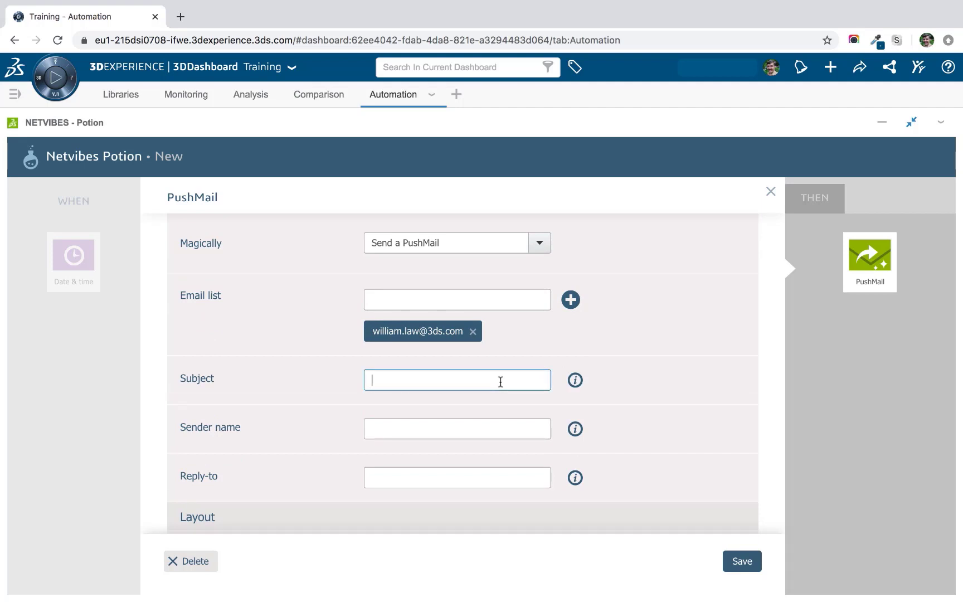
type("Weekly Report")
key("Tab")
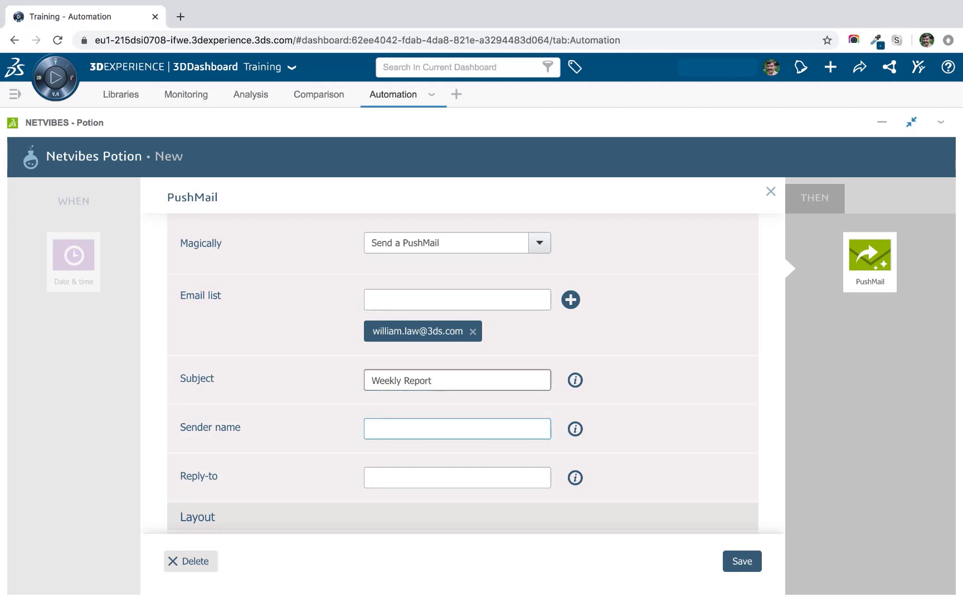
key("Tab")
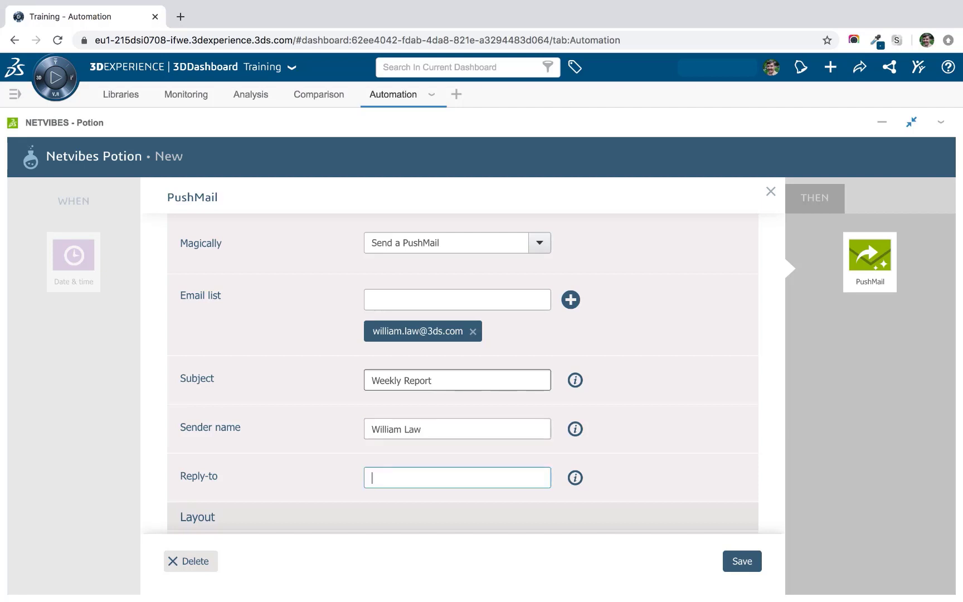
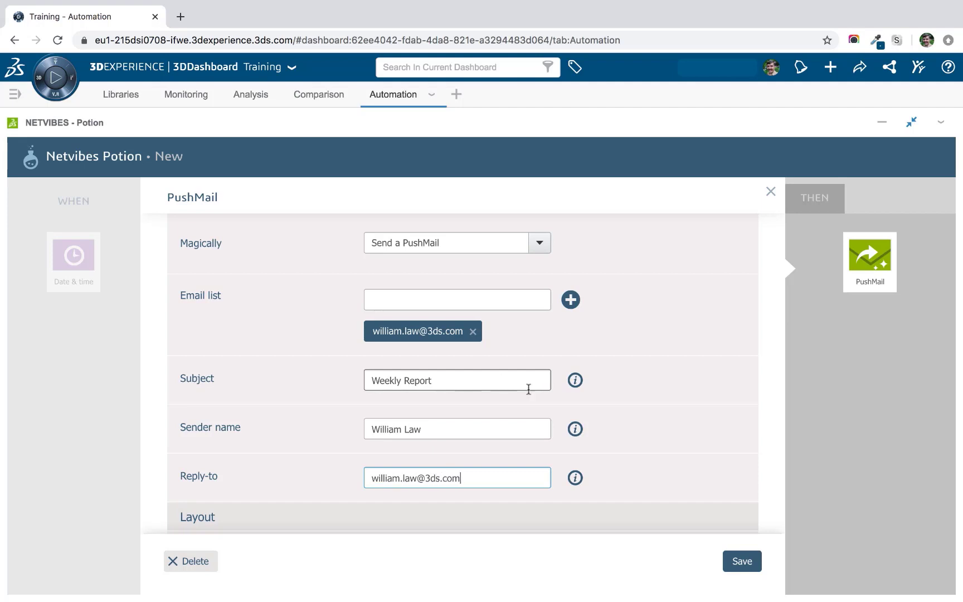
scroll(634, 386, "down", 3)
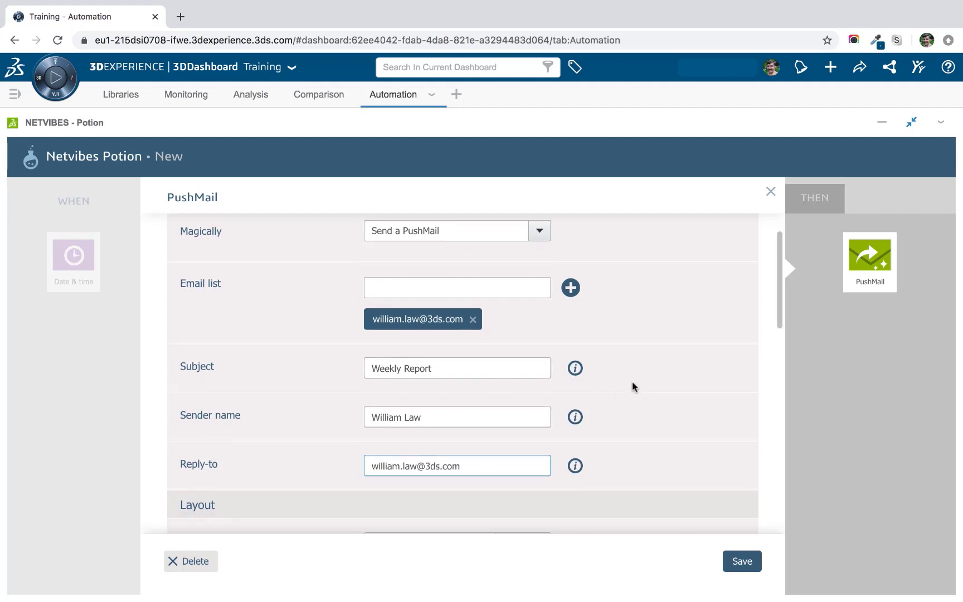
Leave the PushMail header empty and move down to the Content section's Add apps field.
scroll(628, 384, "down", 1)
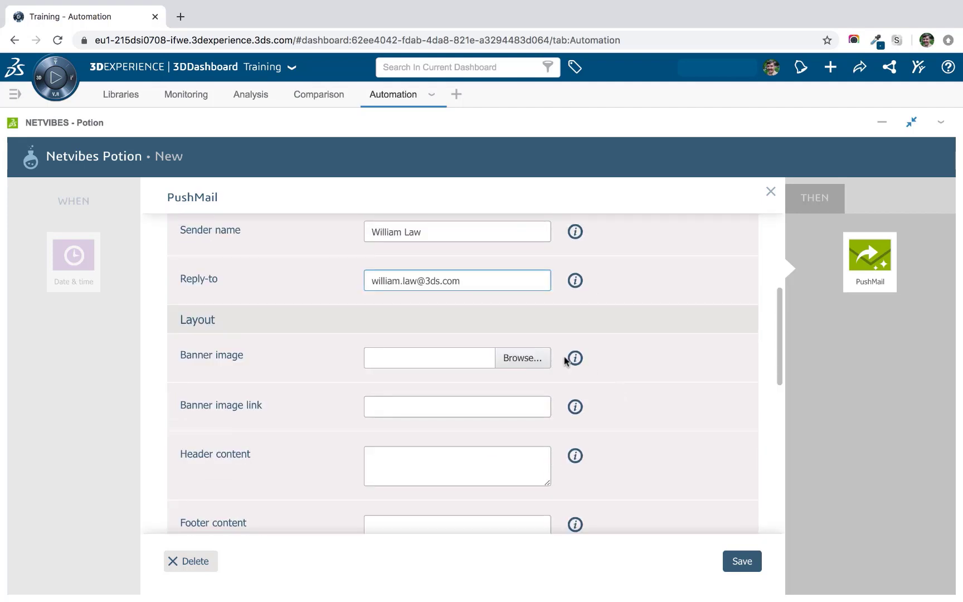
scroll(482, 342, "down", 1)
scroll(483, 342, "down", 1)
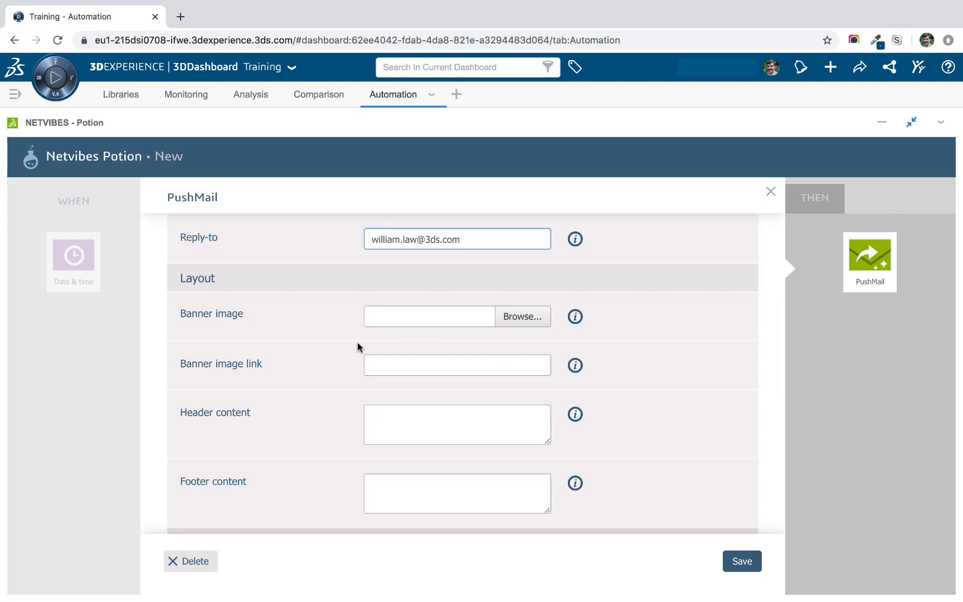
scroll(591, 338, "down", 2)
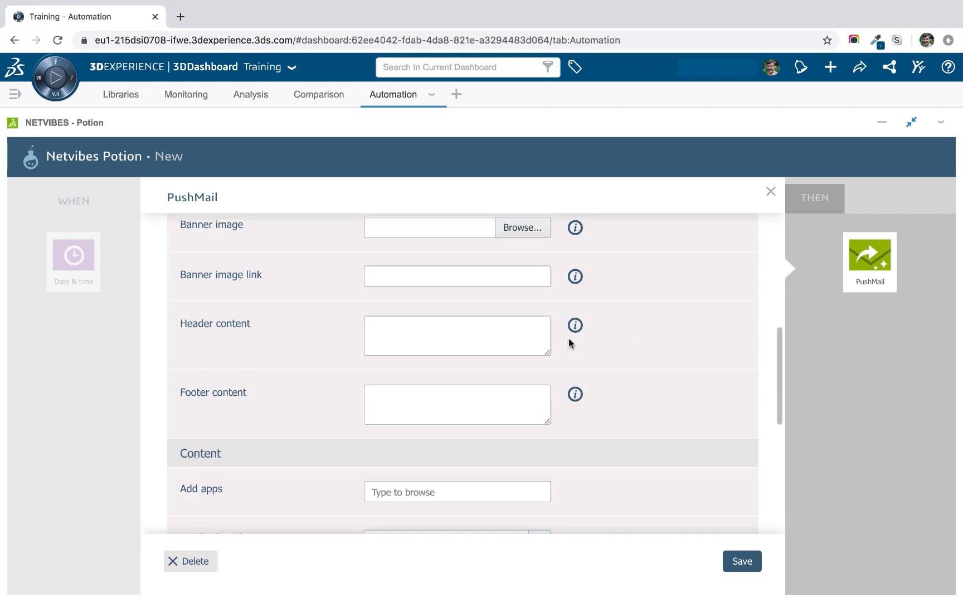
left_click(482, 337)
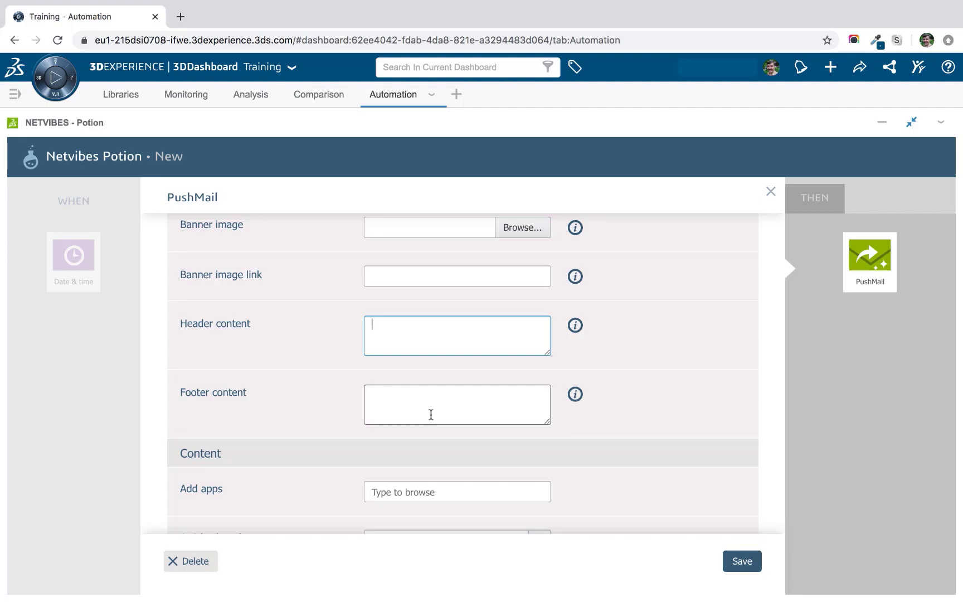
scroll(655, 350, "down", 3)
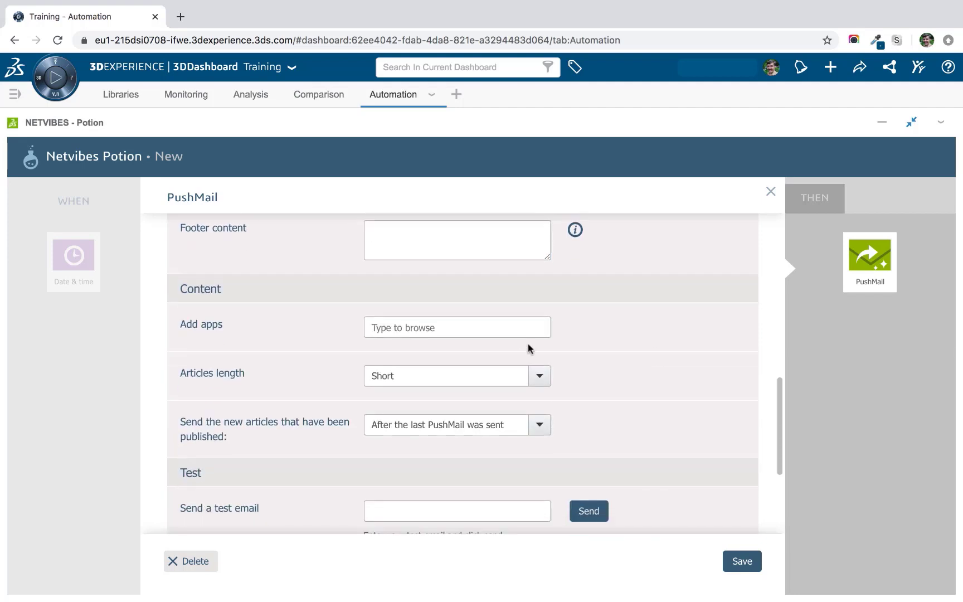
left_click(430, 328)
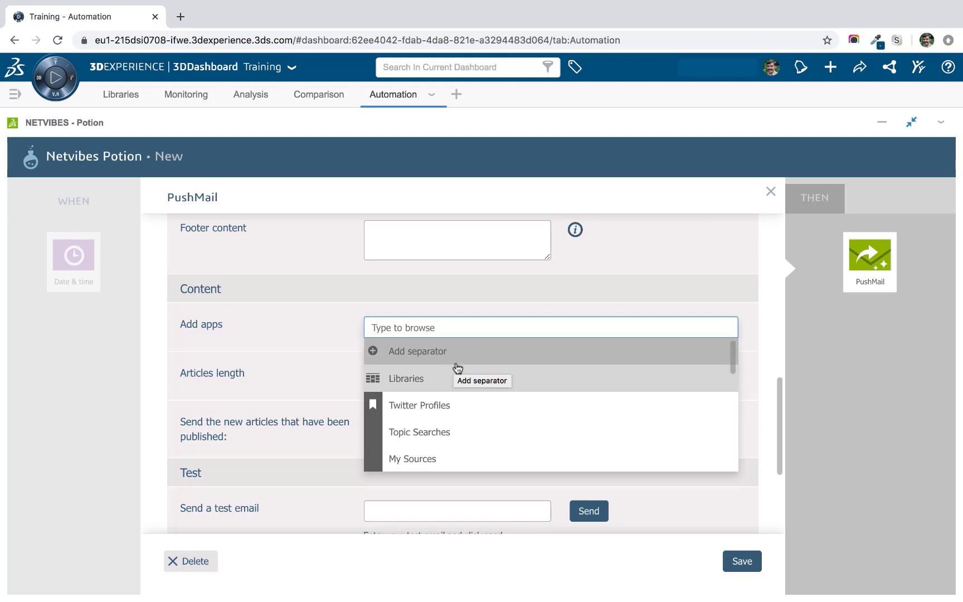
Add the apps What is said about 'Smart Speakers' and How is 'Smart Speakers' perceived.
scroll(457, 368, "down", 3)
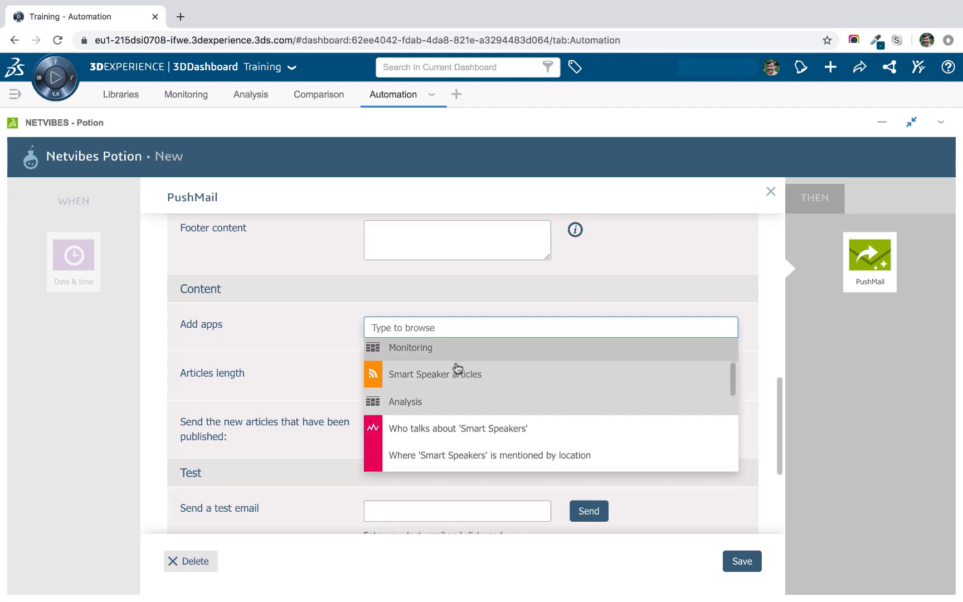
scroll(457, 368, "down", 4)
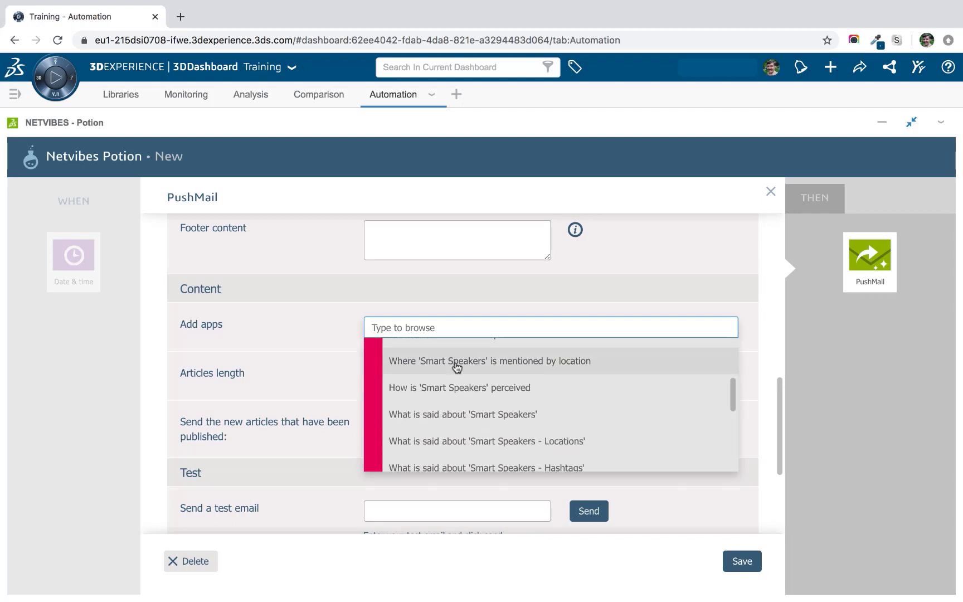
left_click(465, 413)
left_click(451, 325)
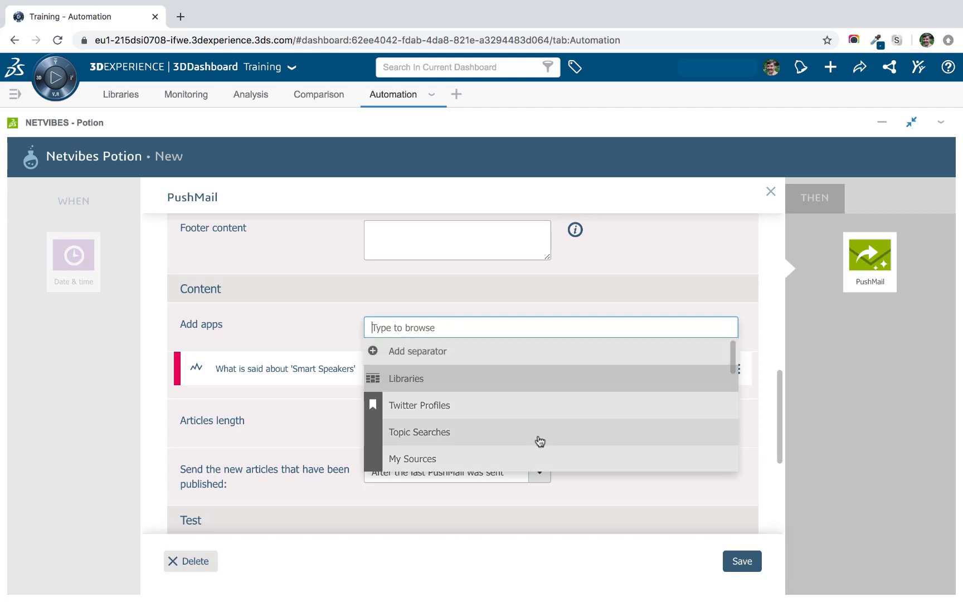
scroll(539, 438, "down", 8)
scroll(539, 435, "down", 2)
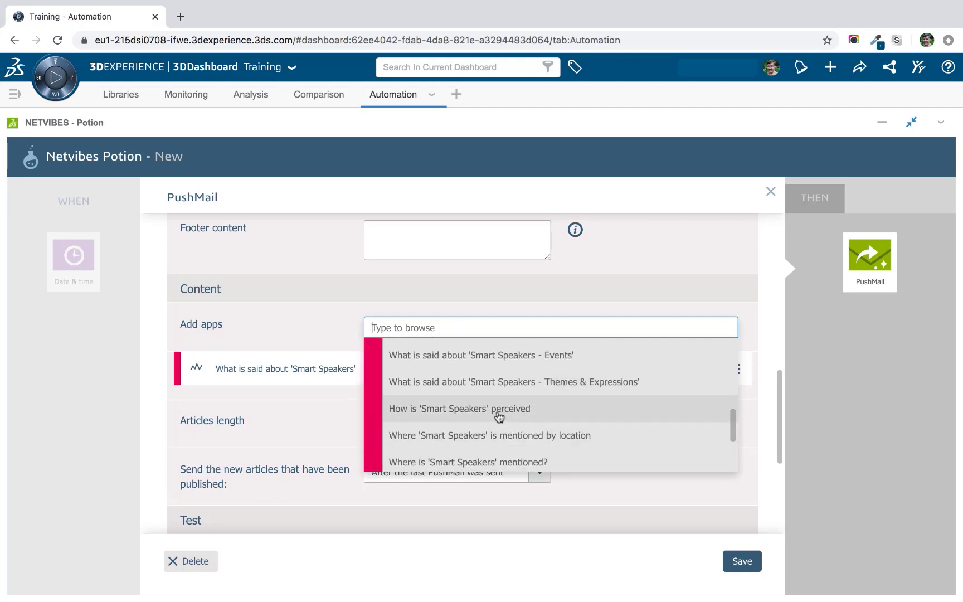
left_click(464, 410)
Add the Smart Speakers pricing and assistants comparison app and the Smart Speaker articles feed.
left_click(442, 328)
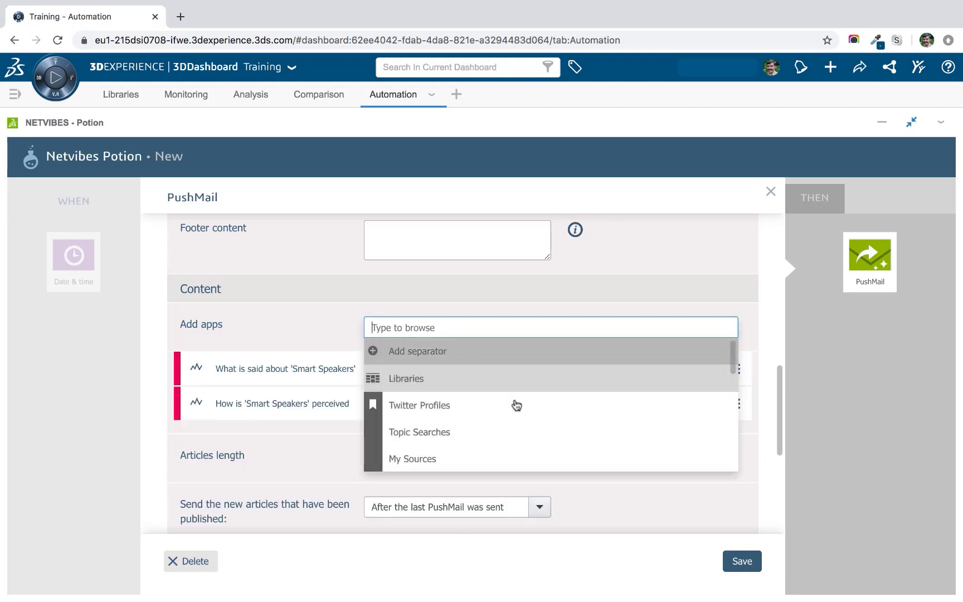
scroll(529, 418, "down", 3)
scroll(532, 419, "down", 5)
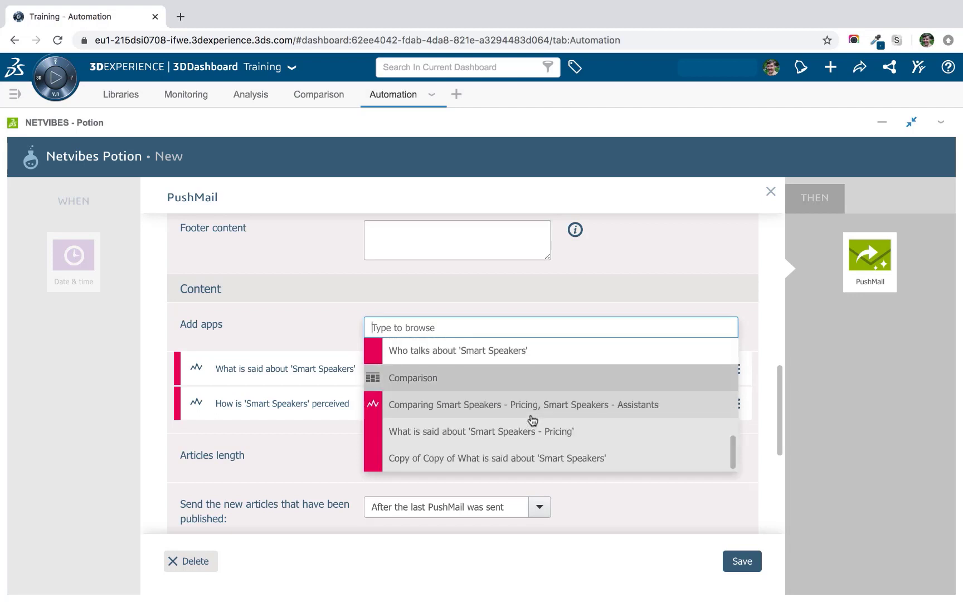
left_click(458, 409)
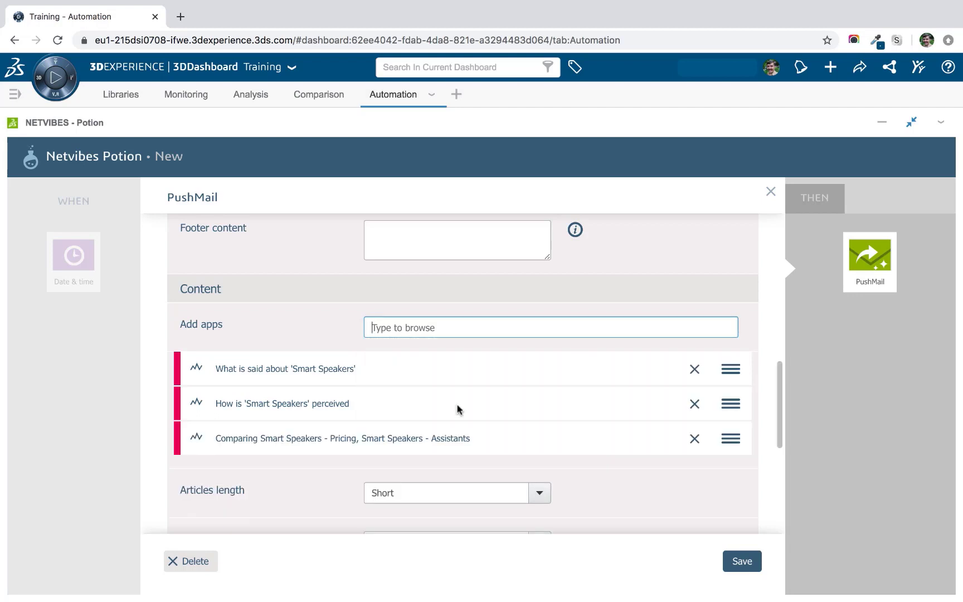
left_click(443, 329)
scroll(459, 379, "down", 4)
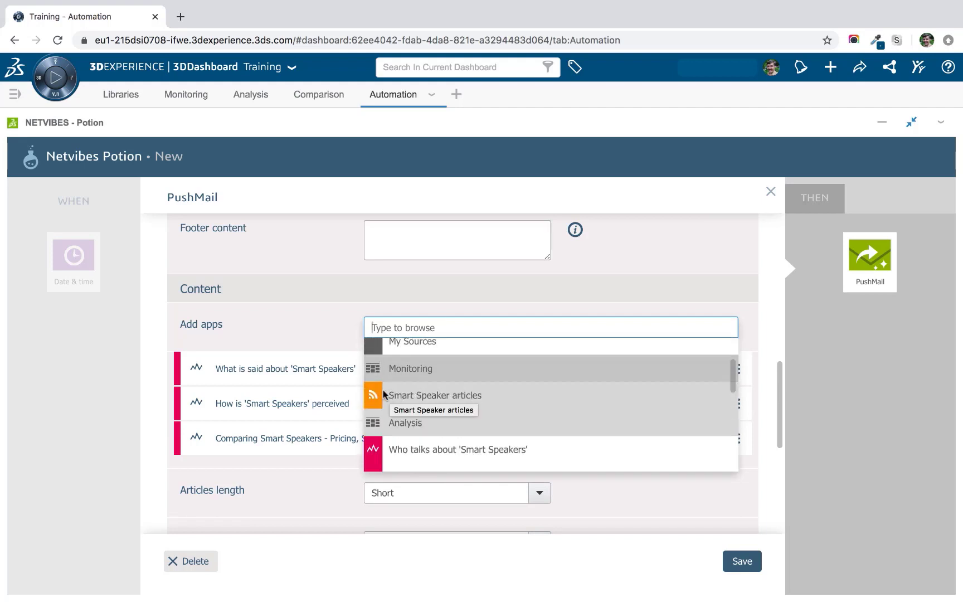
left_click(446, 399)
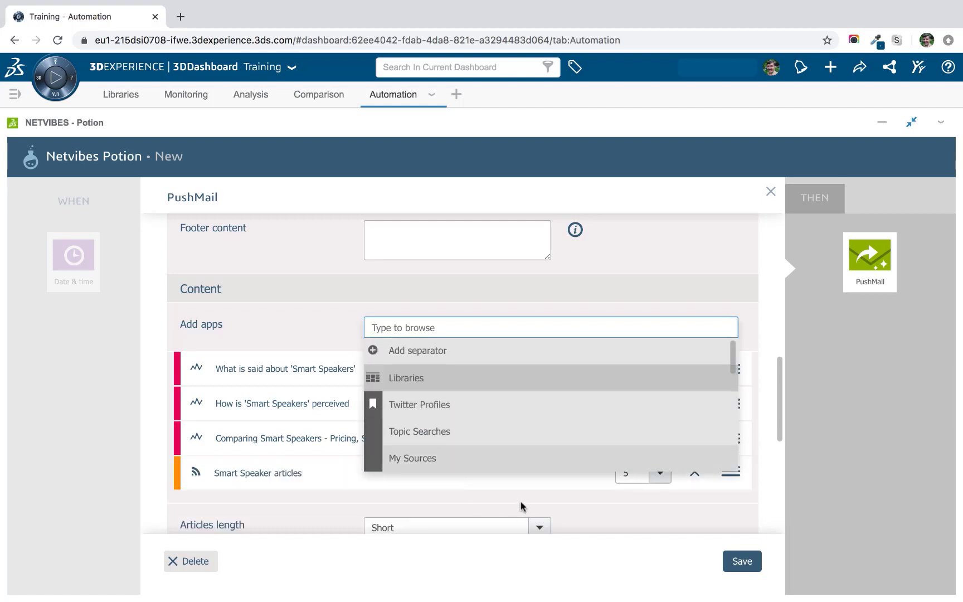
left_click(598, 500)
scroll(599, 500, "down", 1)
scroll(598, 499, "down", 2)
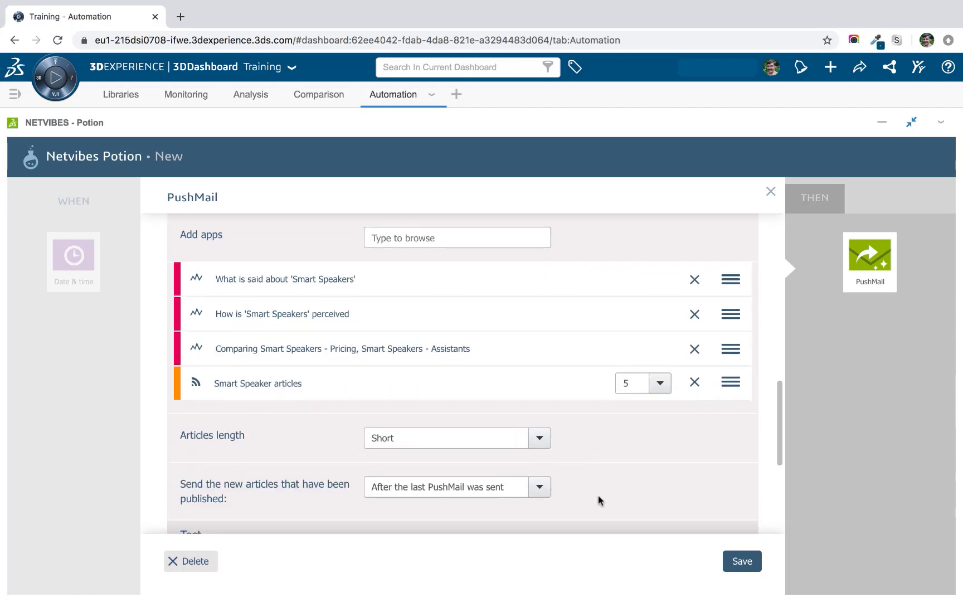
scroll(598, 500, "down", 1)
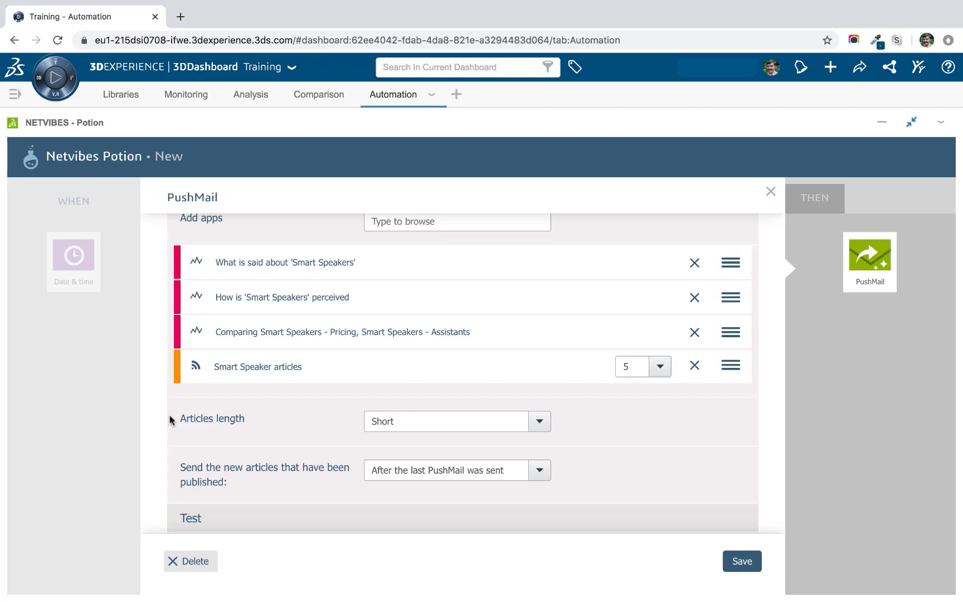
left_click(538, 425)
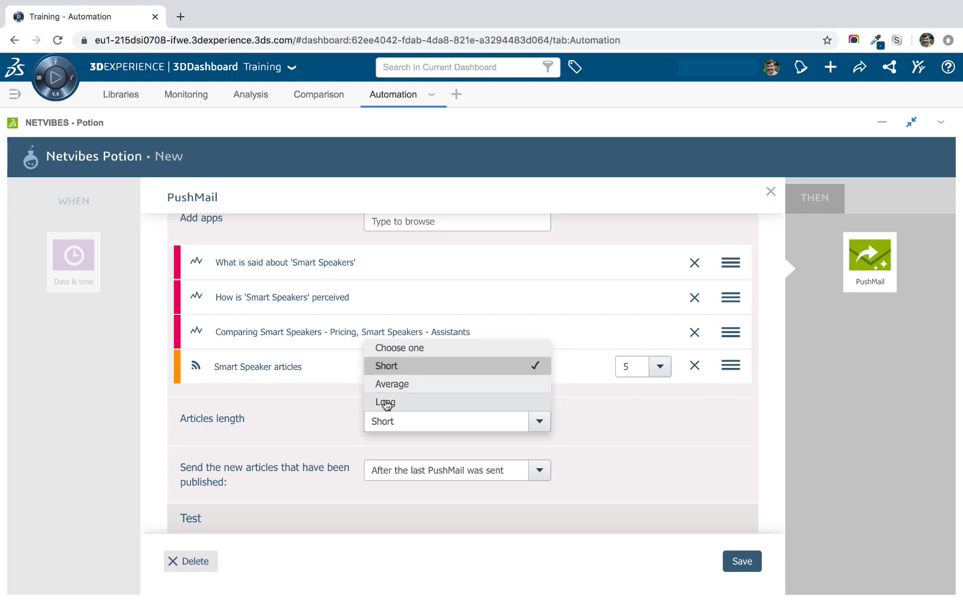
left_click(328, 407)
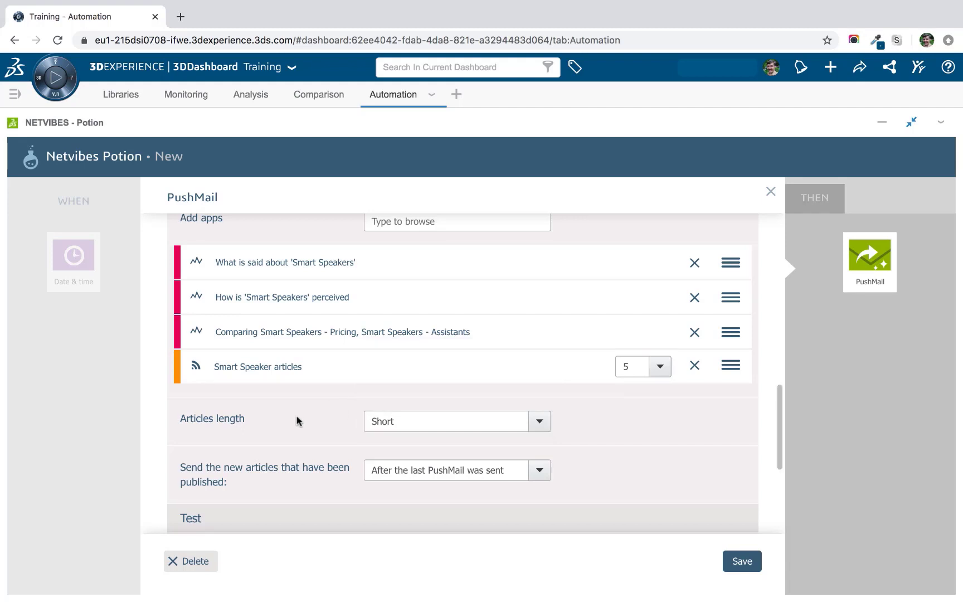
scroll(296, 420, "down", 1)
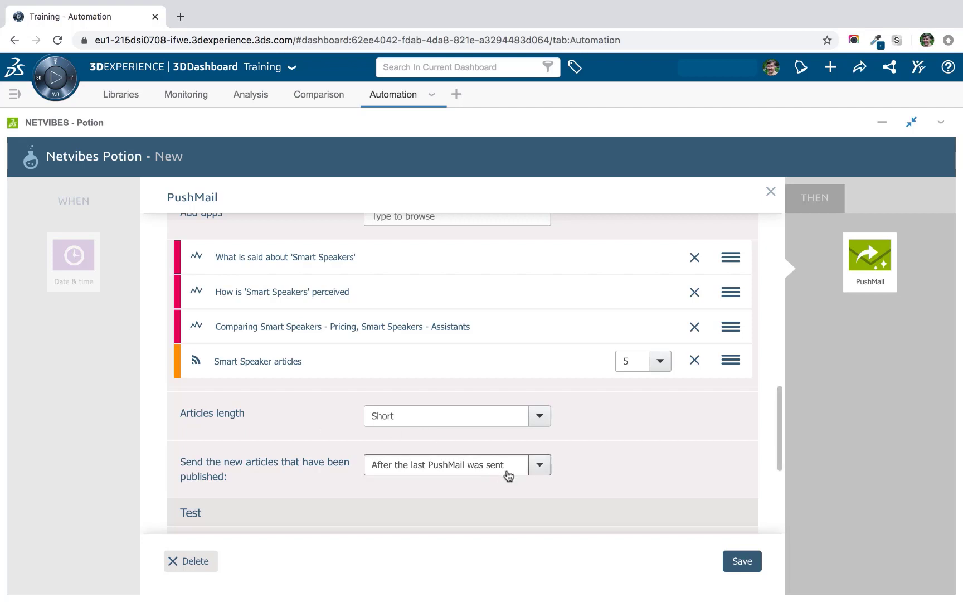
Review the published-article options, keeping 'After the last PushMail was sent'.
left_click(529, 470)
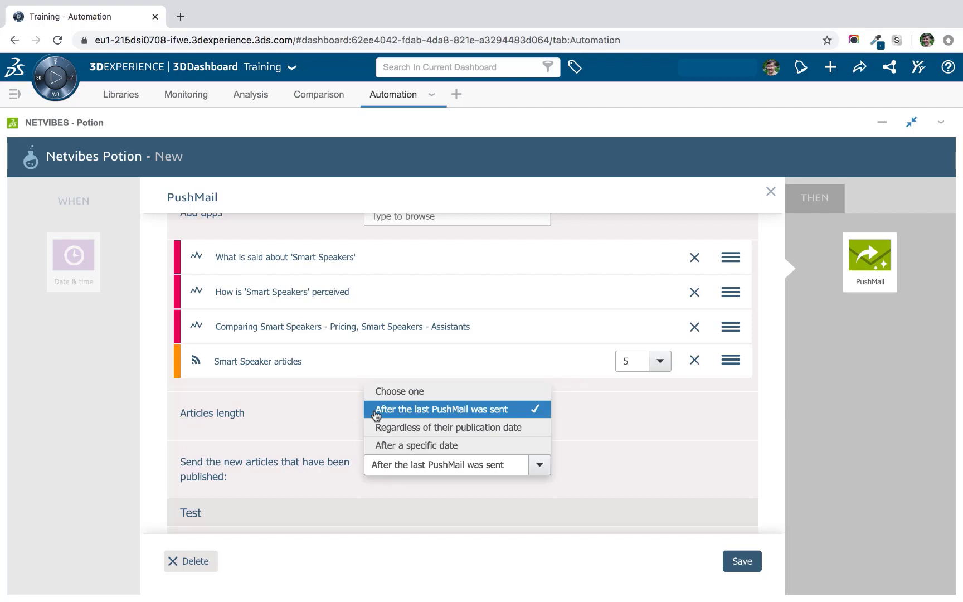
left_click(606, 417)
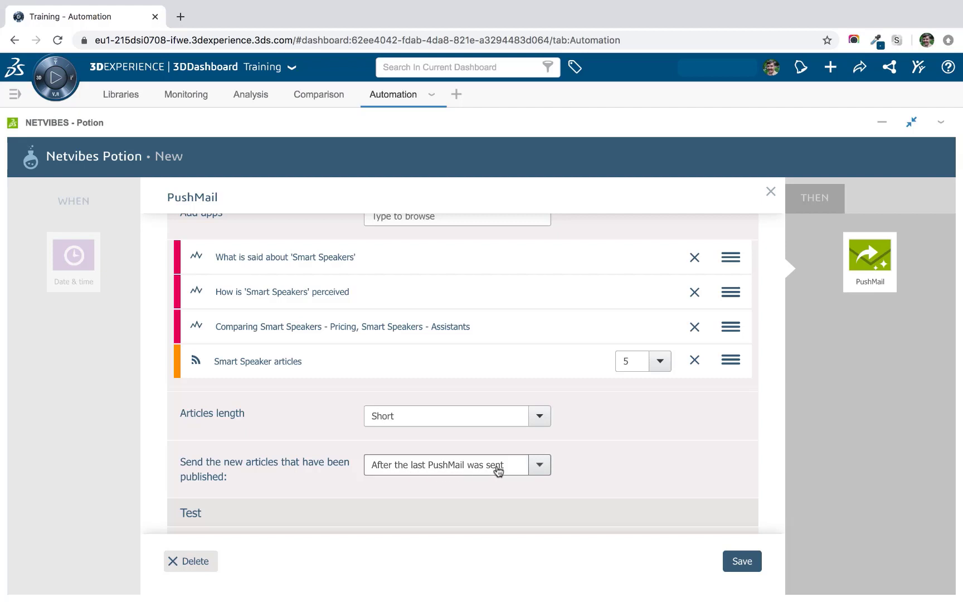
left_click(545, 471)
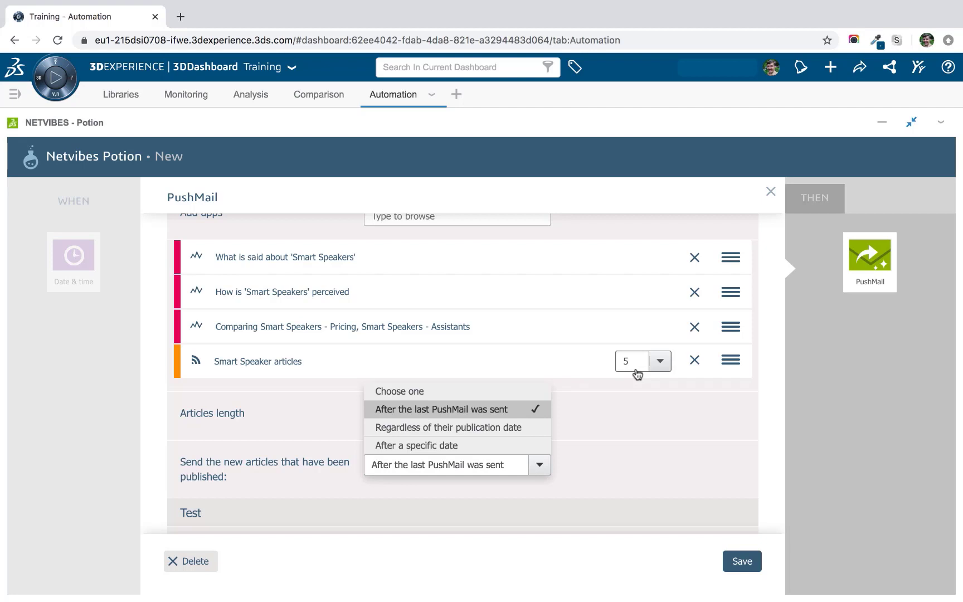
left_click(452, 447)
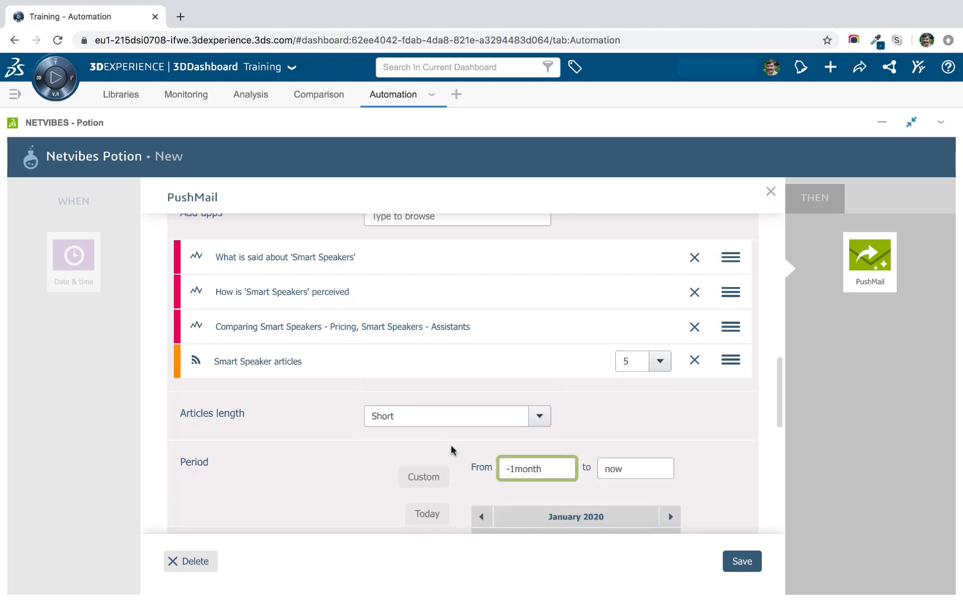
scroll(269, 440, "down", 2)
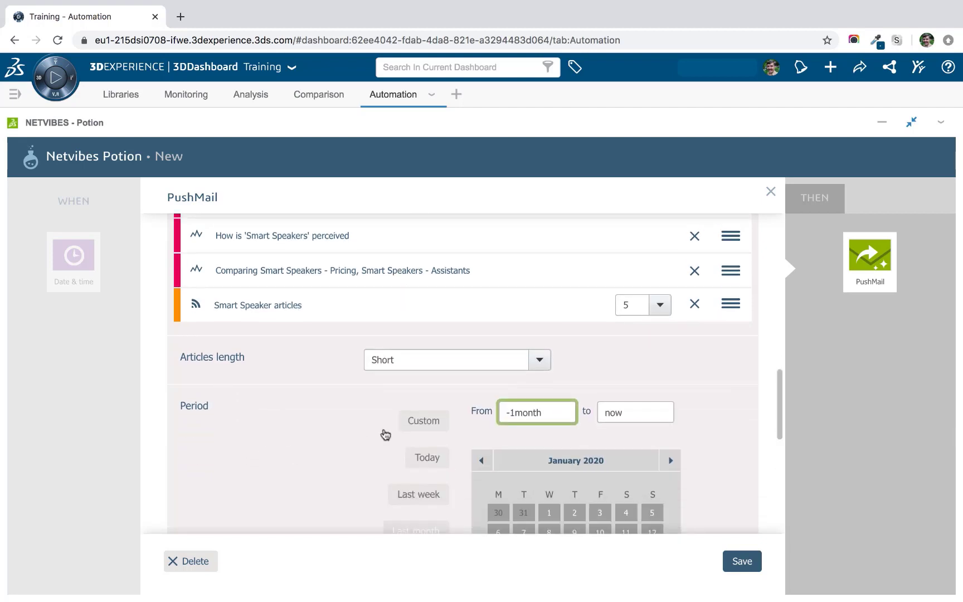
left_click_drag(508, 413, 513, 412)
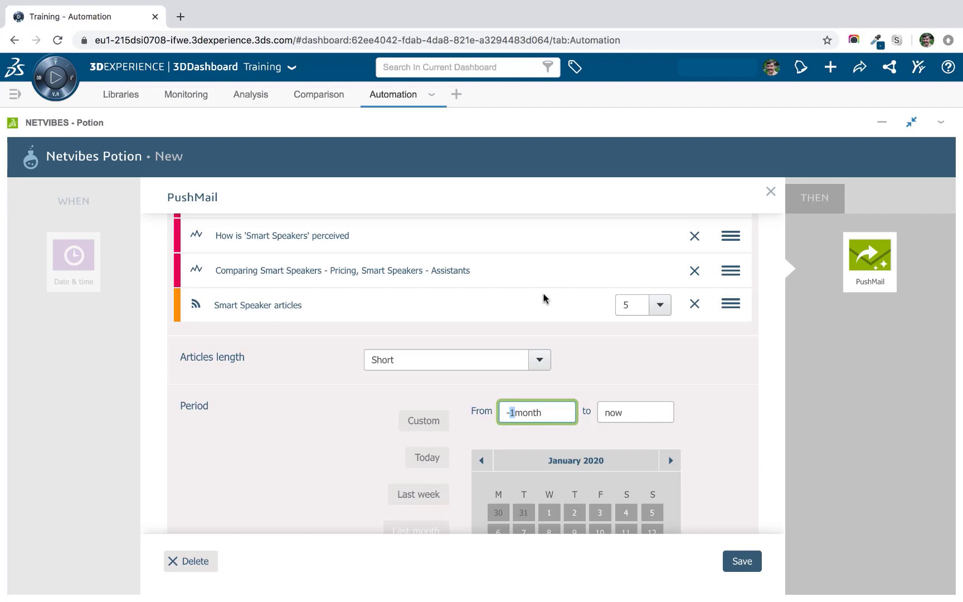
key("Delete")
key("Delete")
key("Delete")
key("Delete")
key("Delete")
key("Delete")
type("3weeks")
scroll(554, 335, "down", 1)
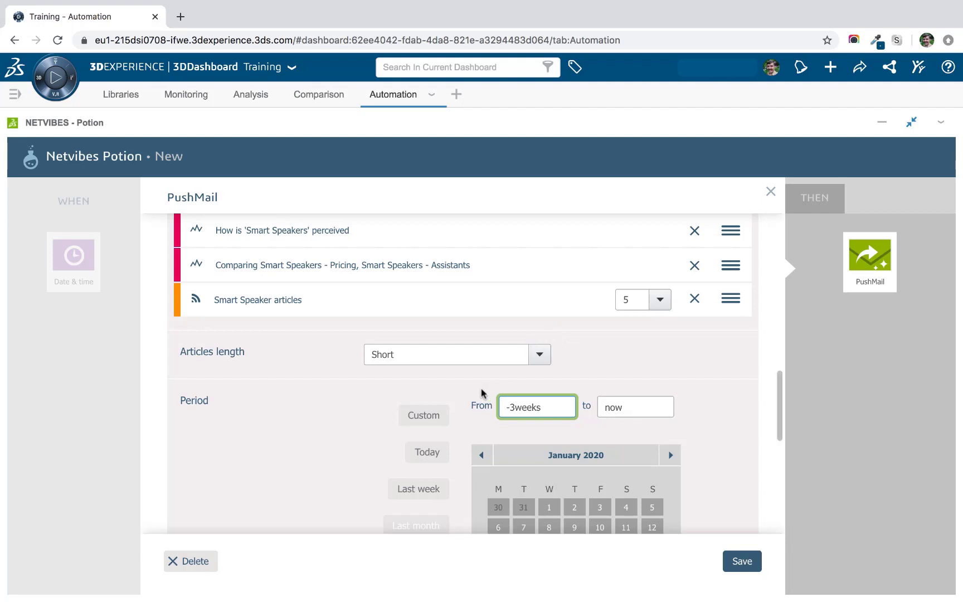
scroll(416, 388, "down", 3)
left_click(452, 498)
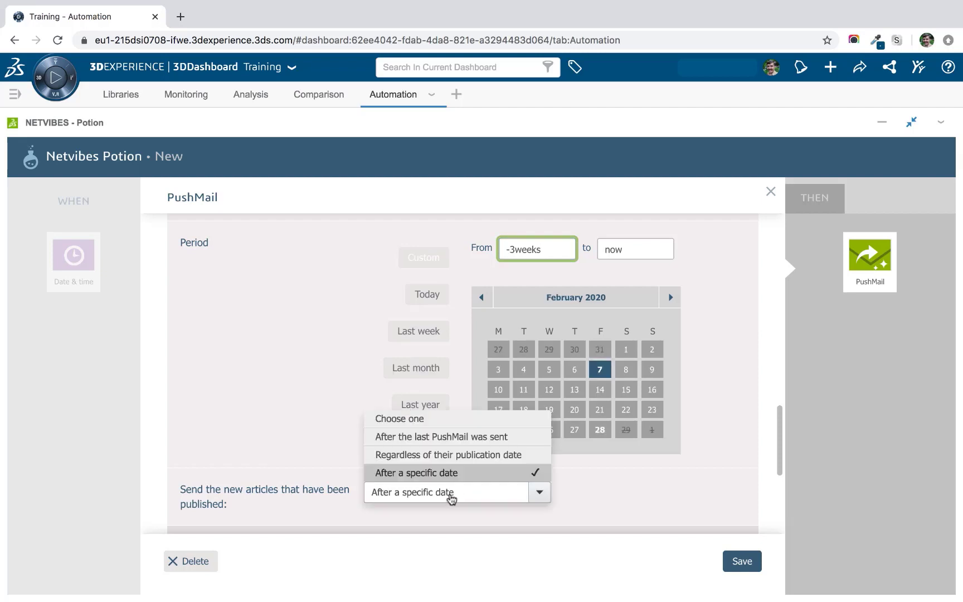
left_click(436, 443)
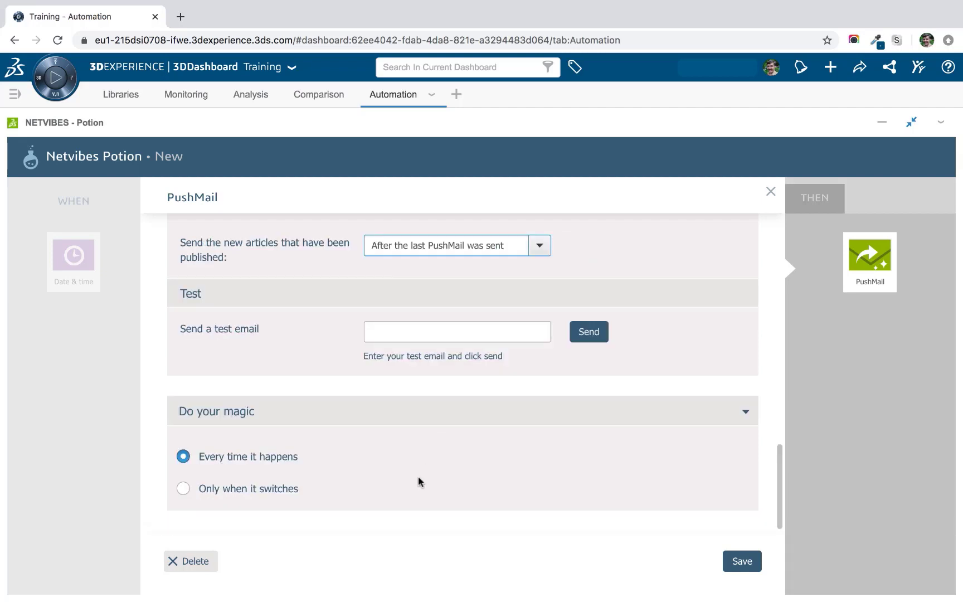
Send a test Weekly Report PushMail to the user's e-mail address and switch to the mail app.
scroll(418, 453, "up", 2)
scroll(361, 376, "up", 1)
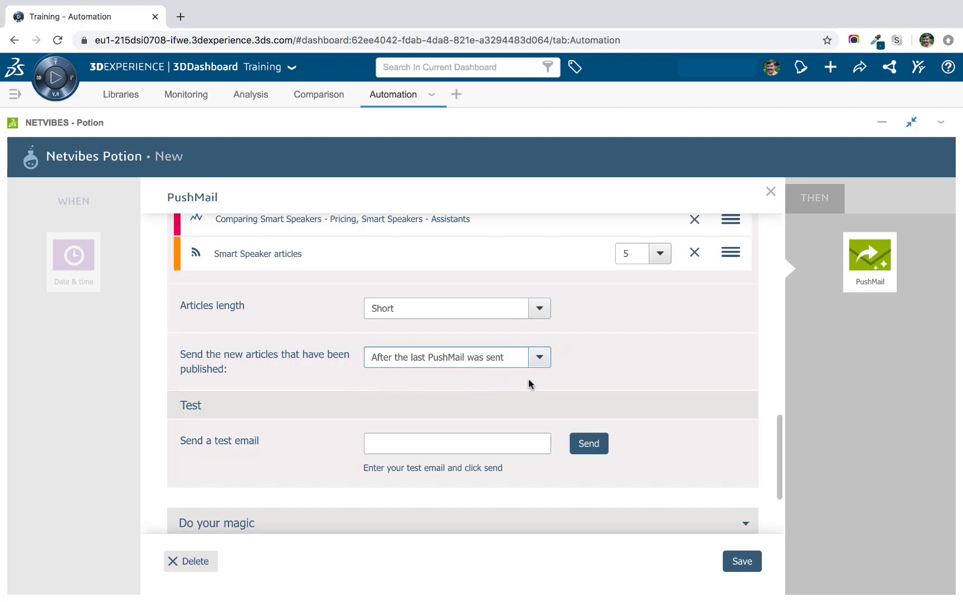
scroll(526, 383, "down", 1)
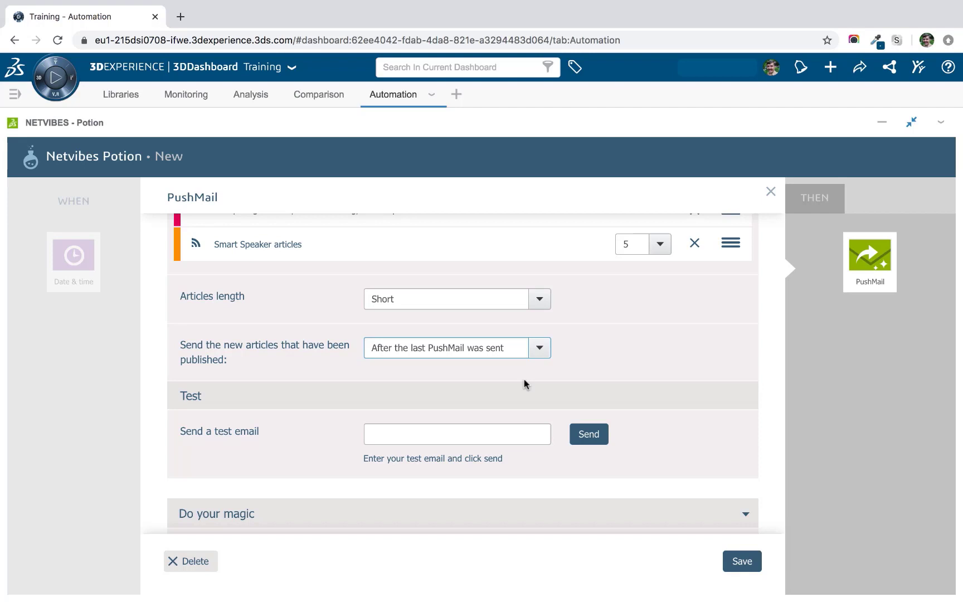
scroll(464, 363, "down", 1)
left_click(451, 422)
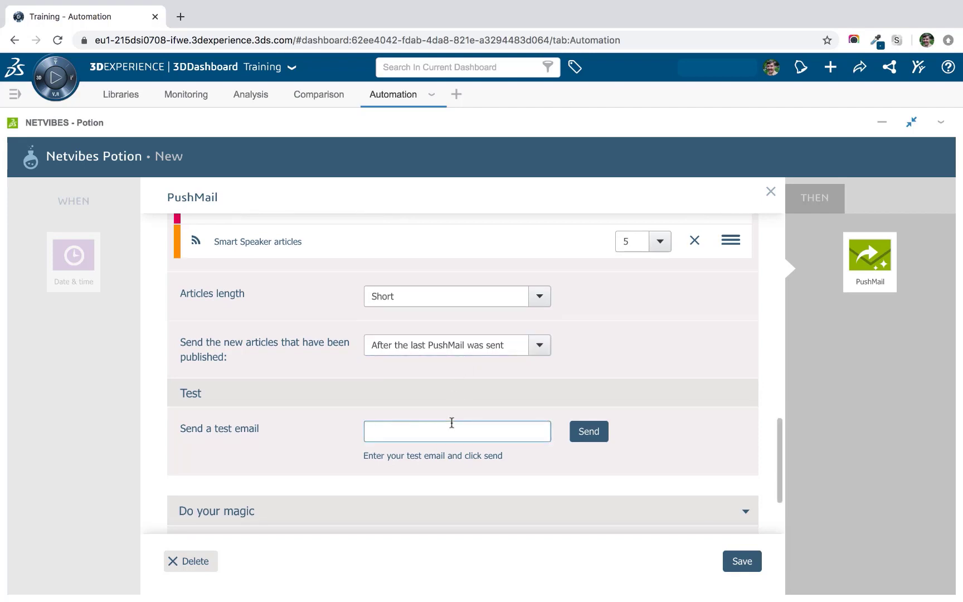
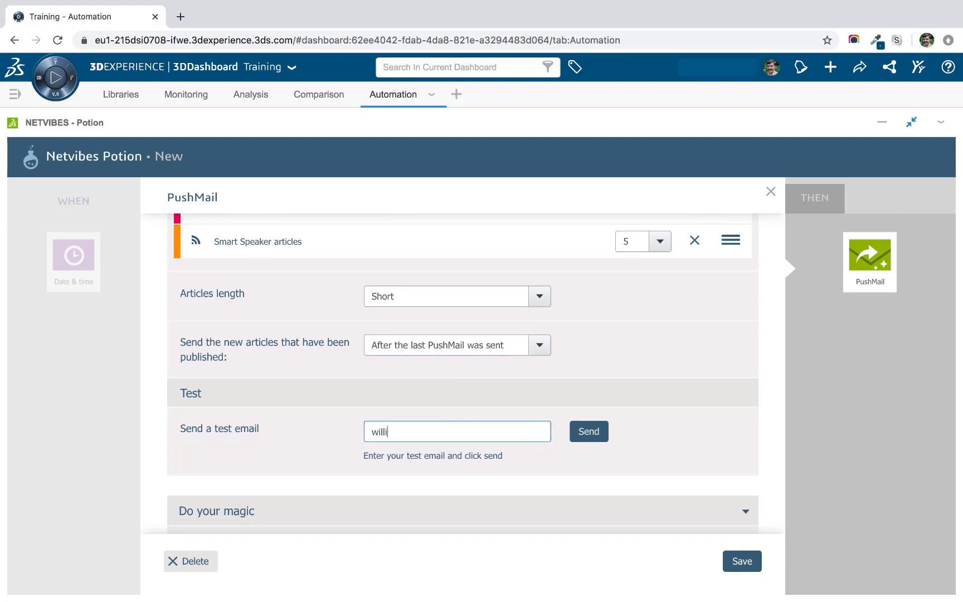
left_click(591, 433)
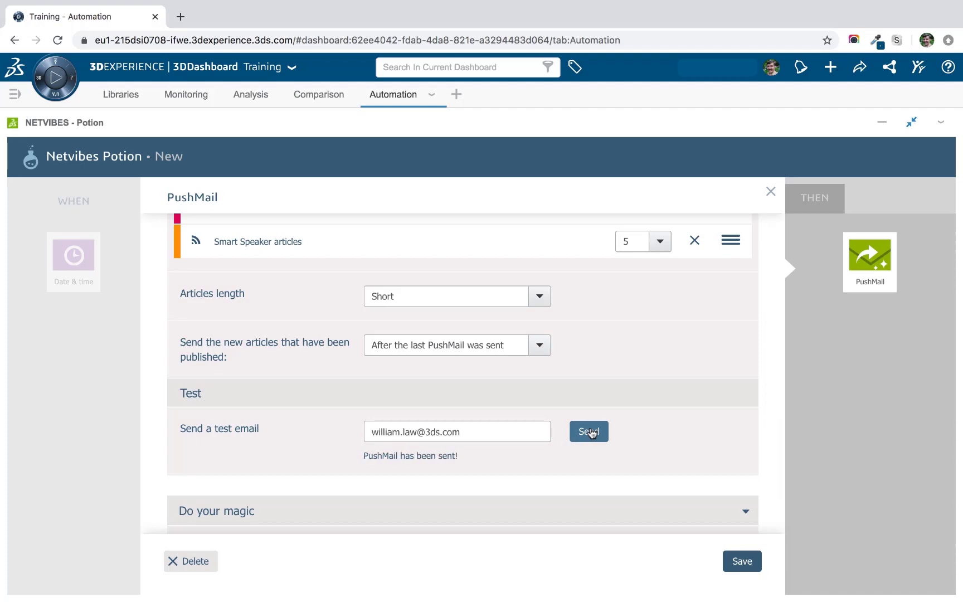
scroll(591, 432, "down", 1)
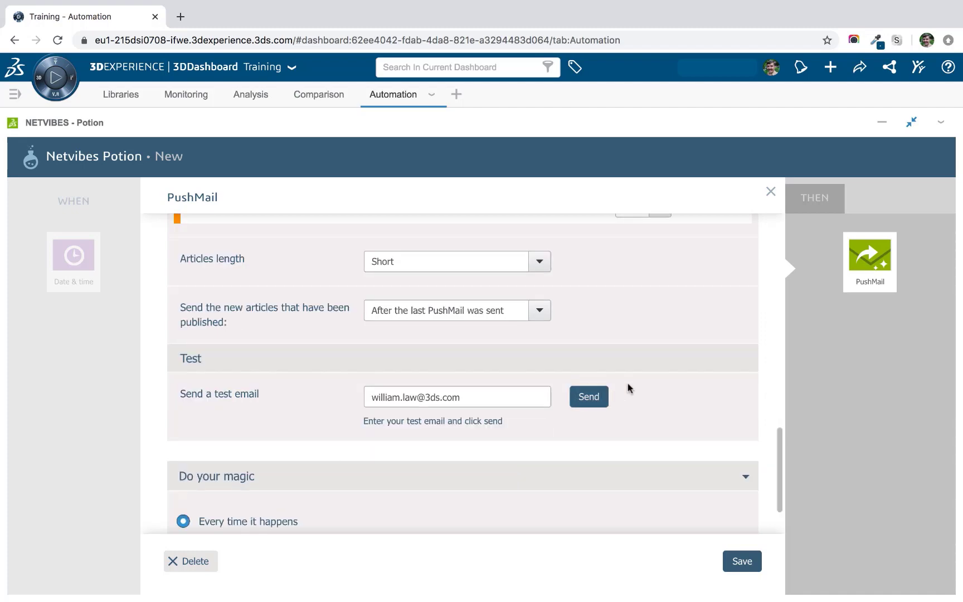
key("ctrl+Left")
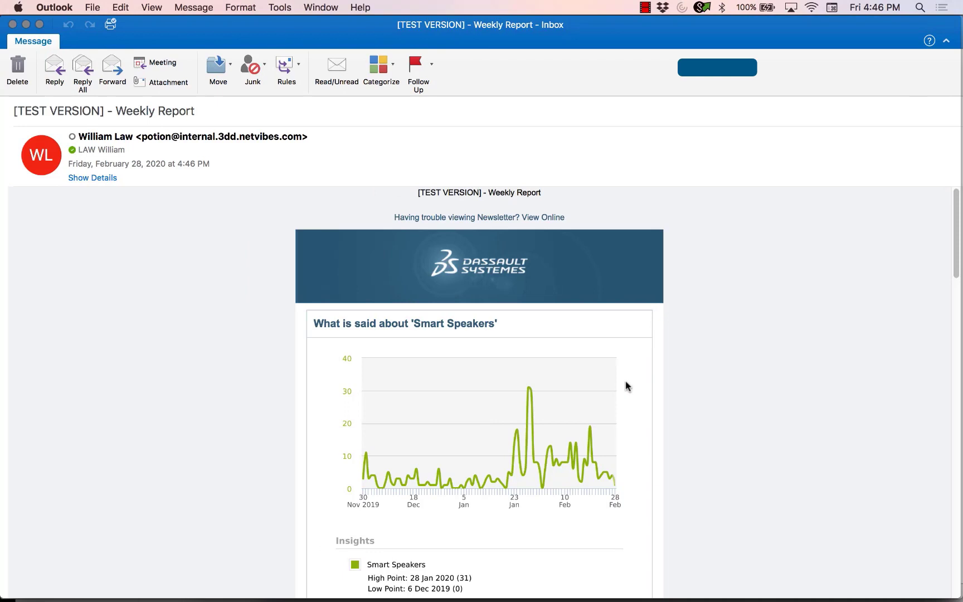
Read through the test email's Smart Speakers charts and five-item article list, then return to the browser.
scroll(322, 297, "down", 1)
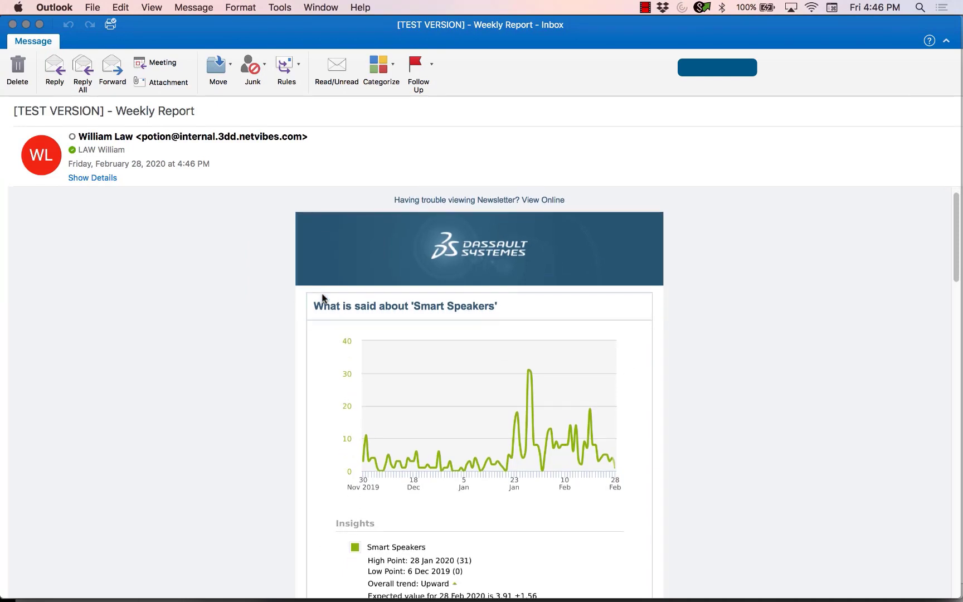
scroll(310, 306, "up", 1)
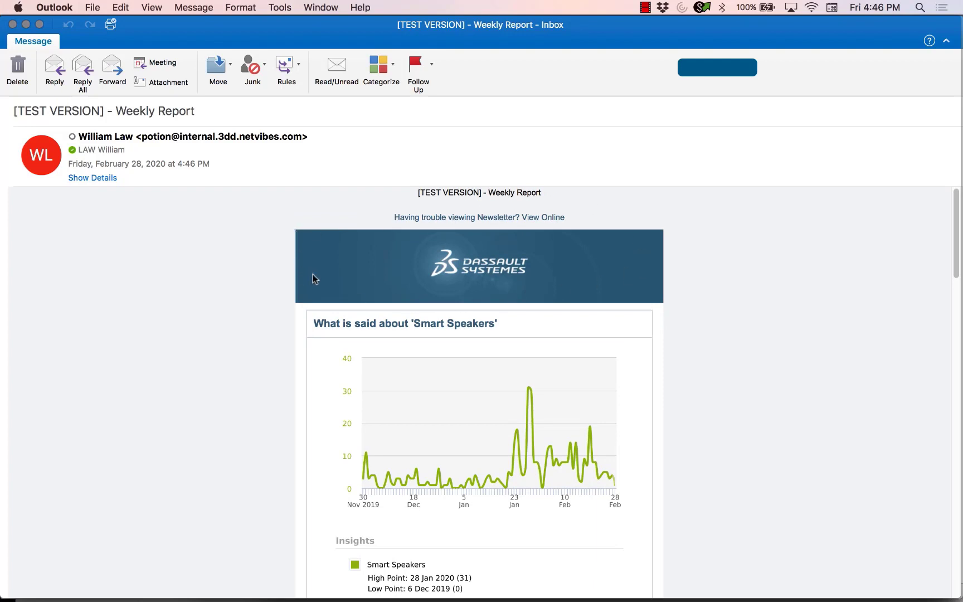
scroll(245, 334, "down", 3)
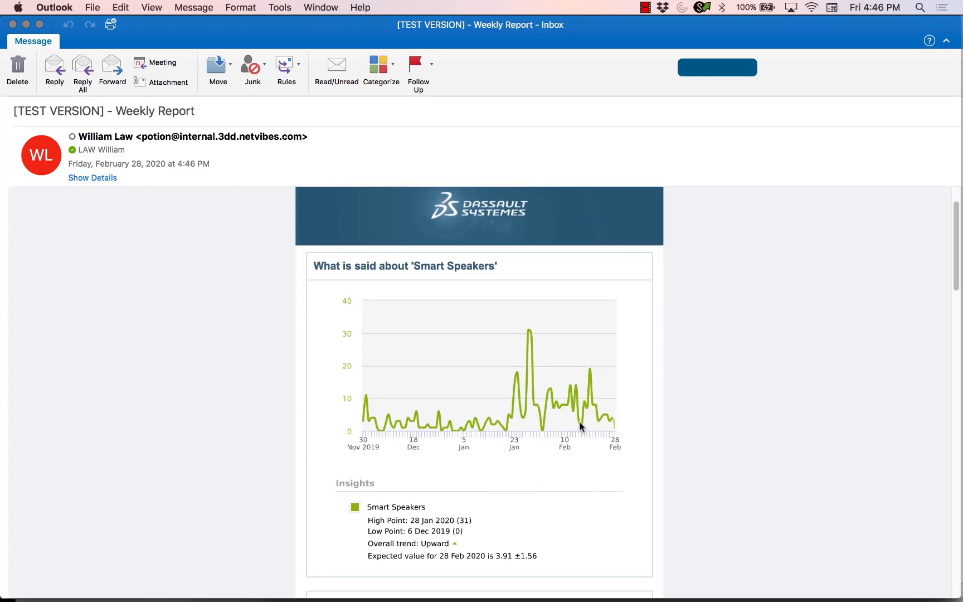
scroll(582, 427, "down", 15)
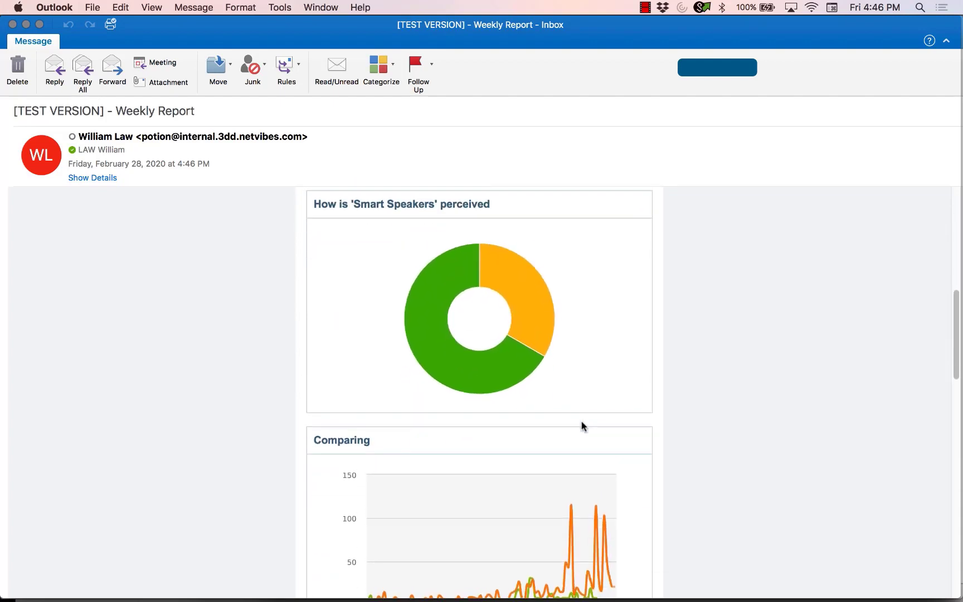
scroll(582, 427, "up", 3)
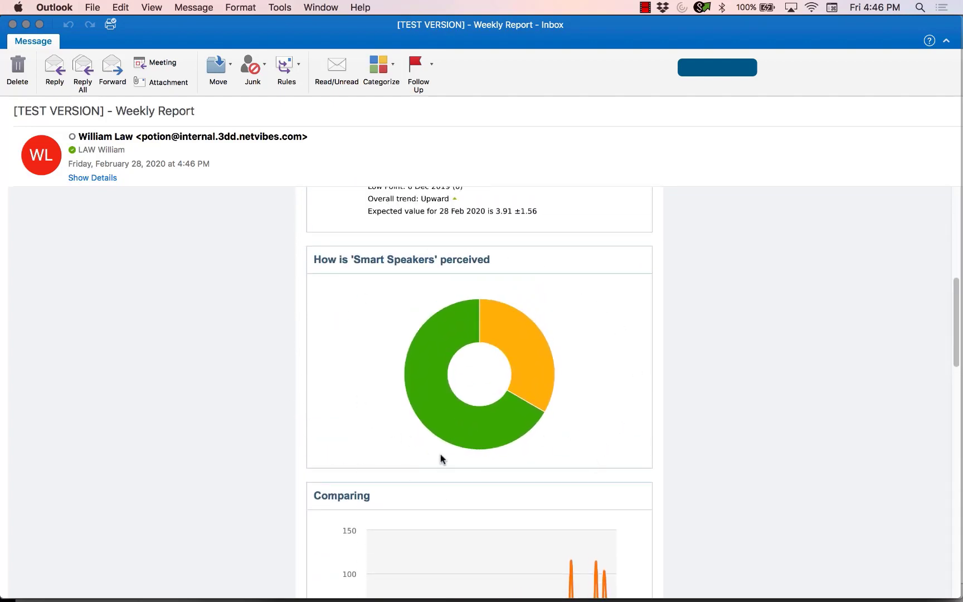
scroll(440, 458, "down", 14)
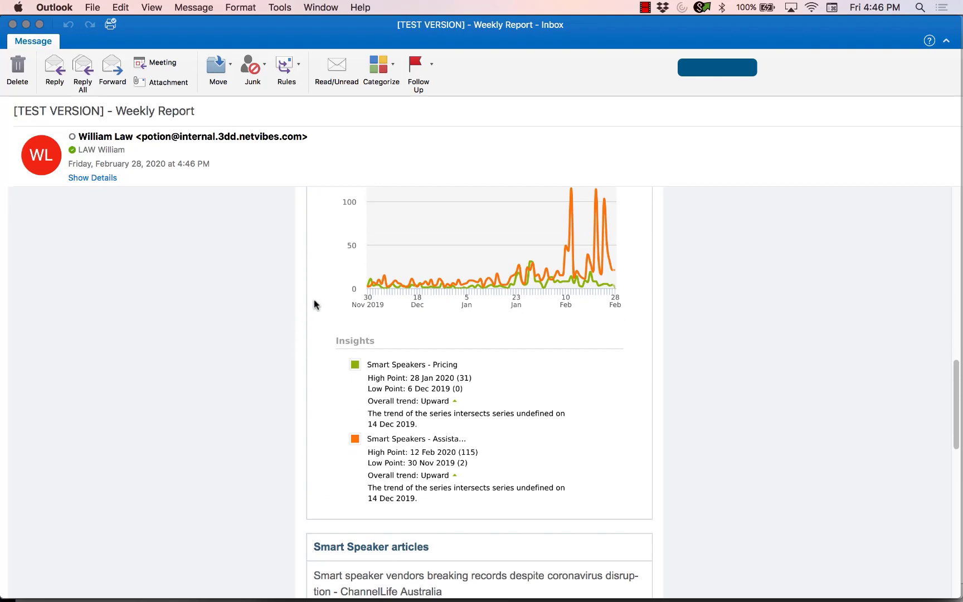
scroll(547, 365, "up", 3)
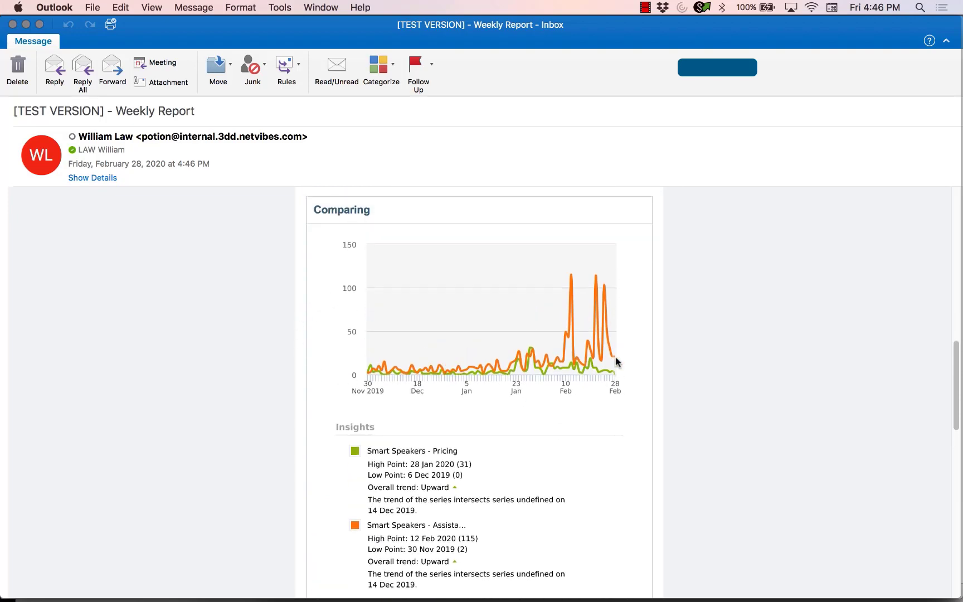
scroll(617, 362, "down", 18)
scroll(615, 364, "up", 3)
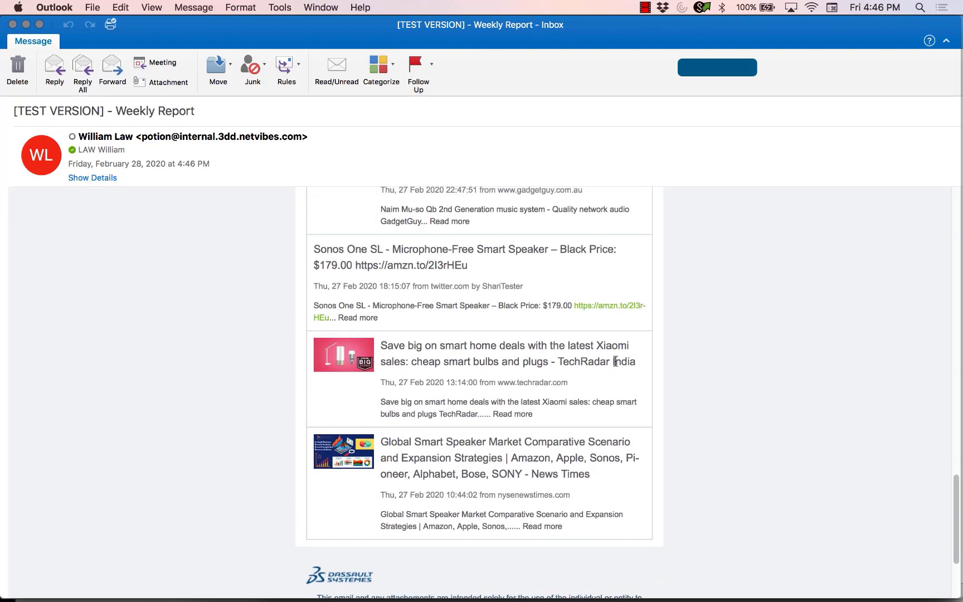
scroll(613, 360, "up", 1)
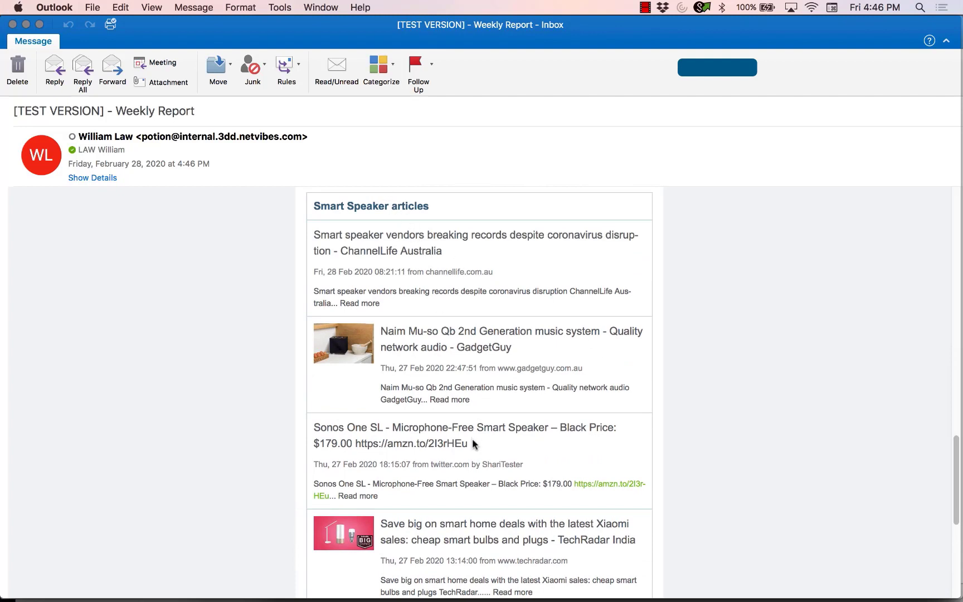
scroll(475, 451, "down", 2)
scroll(476, 469, "down", 3)
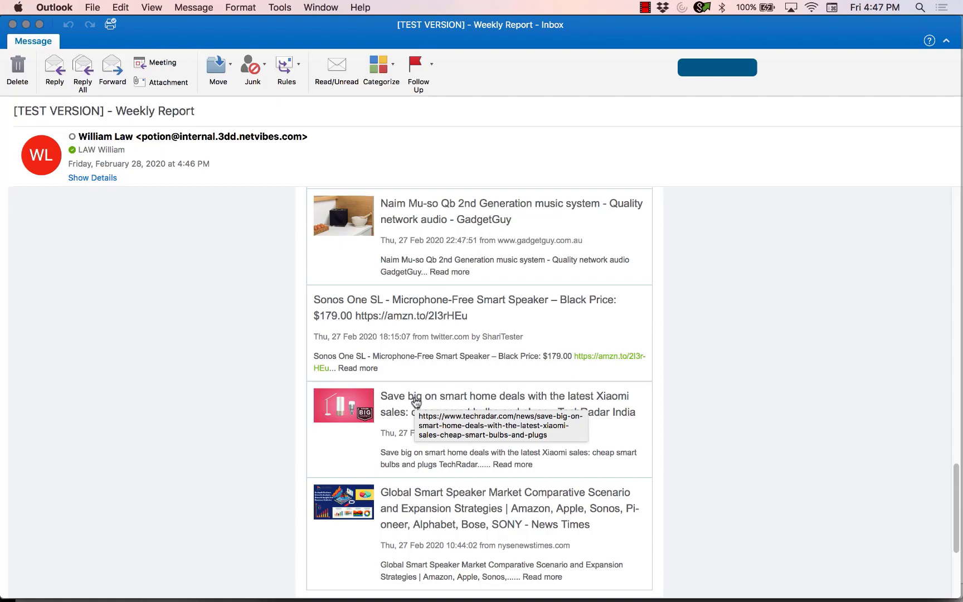
scroll(415, 401, "up", 15)
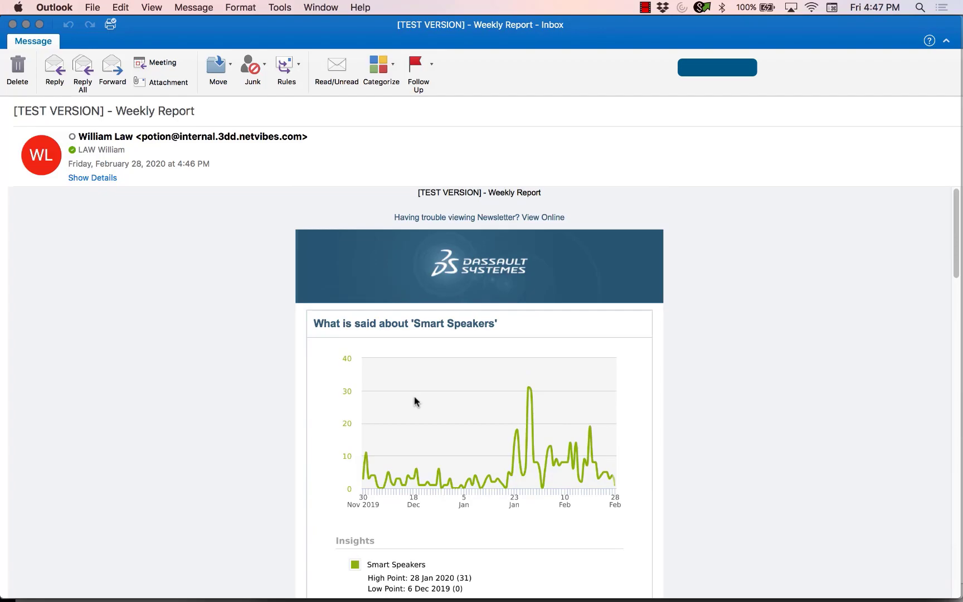
key("super+Tab")
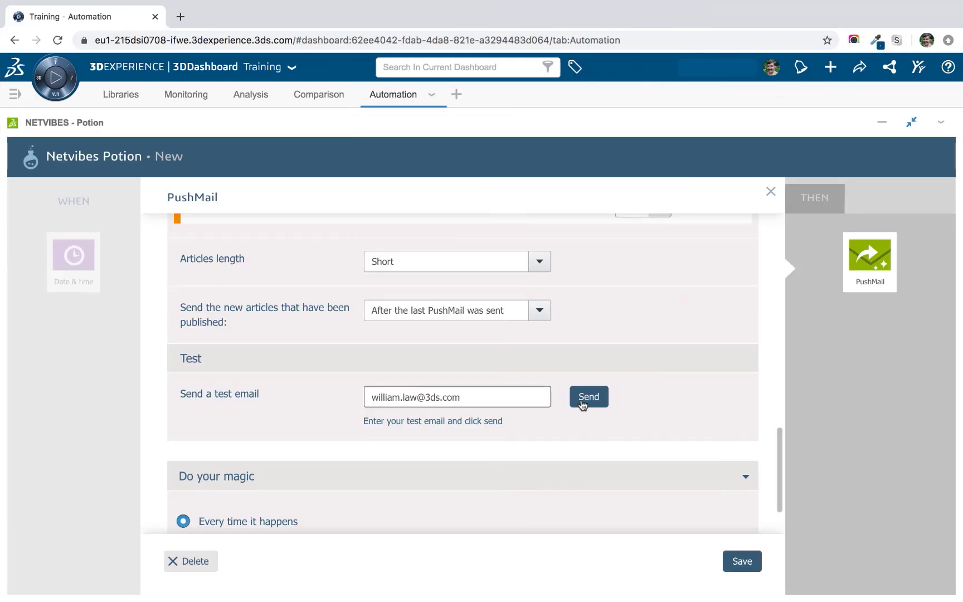
Save the PushMail, name the potion 'Weekly Report' and finish it so it runs ON.
left_click(742, 562)
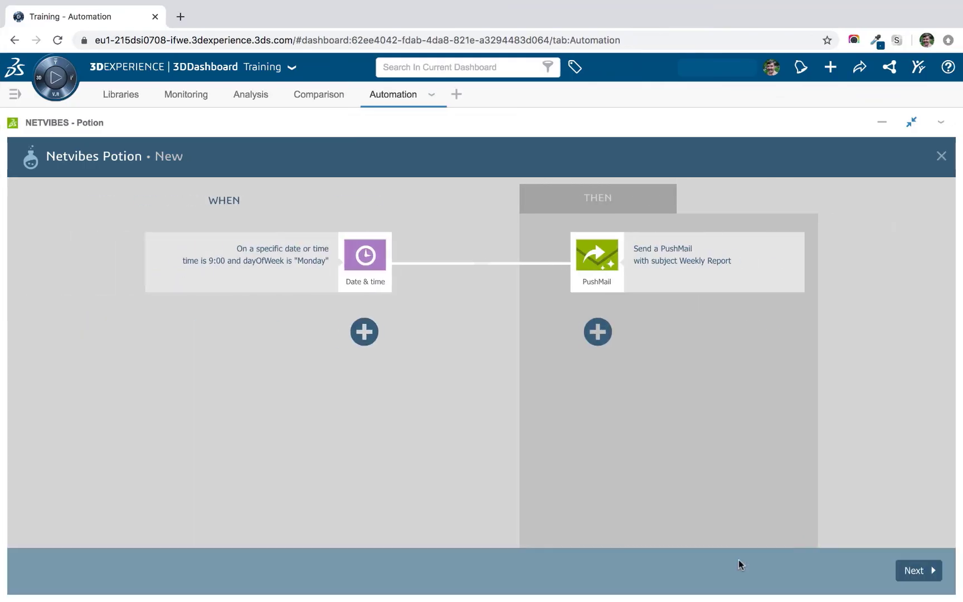
left_click(903, 568)
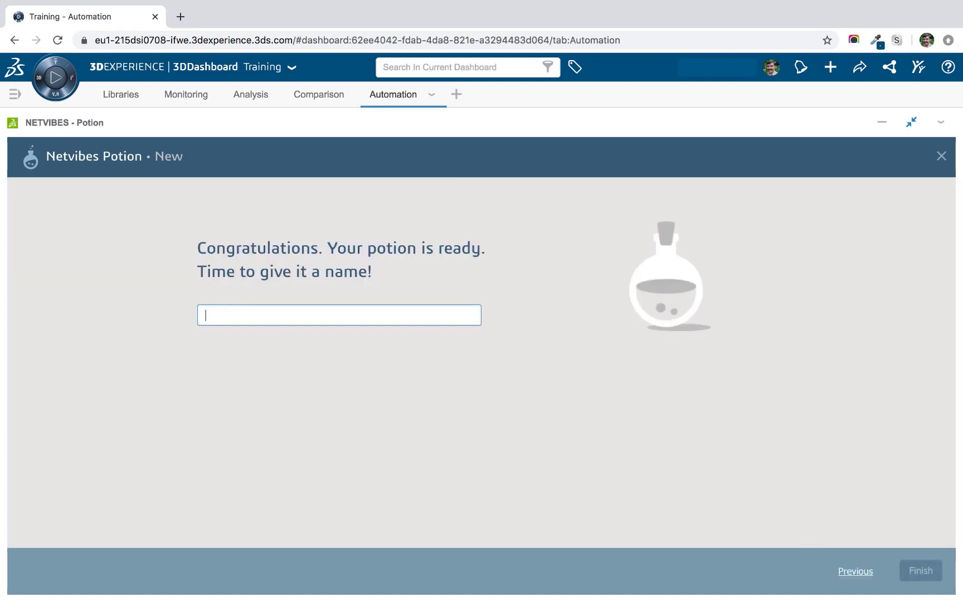
type("Weekly Report")
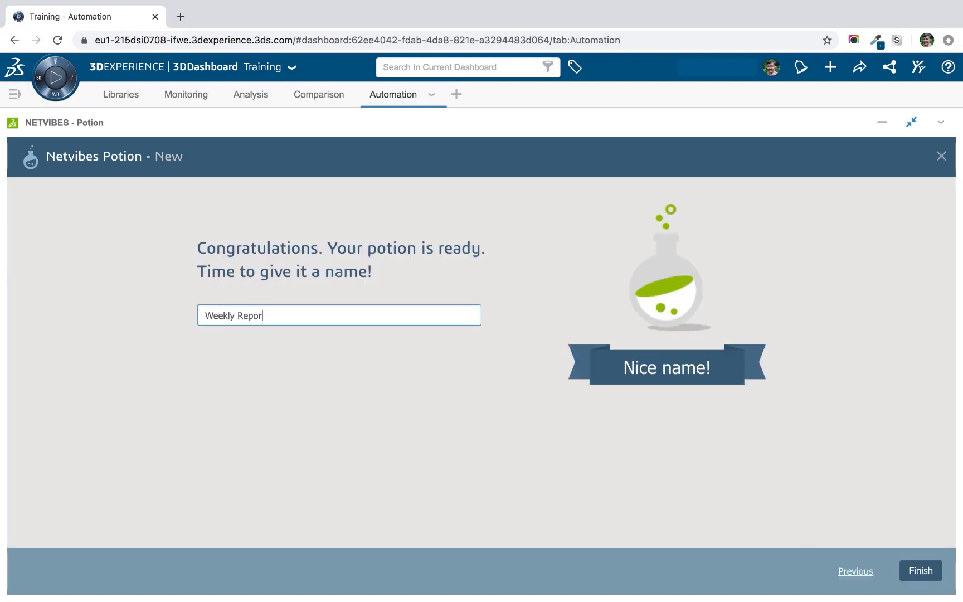
left_click(928, 571)
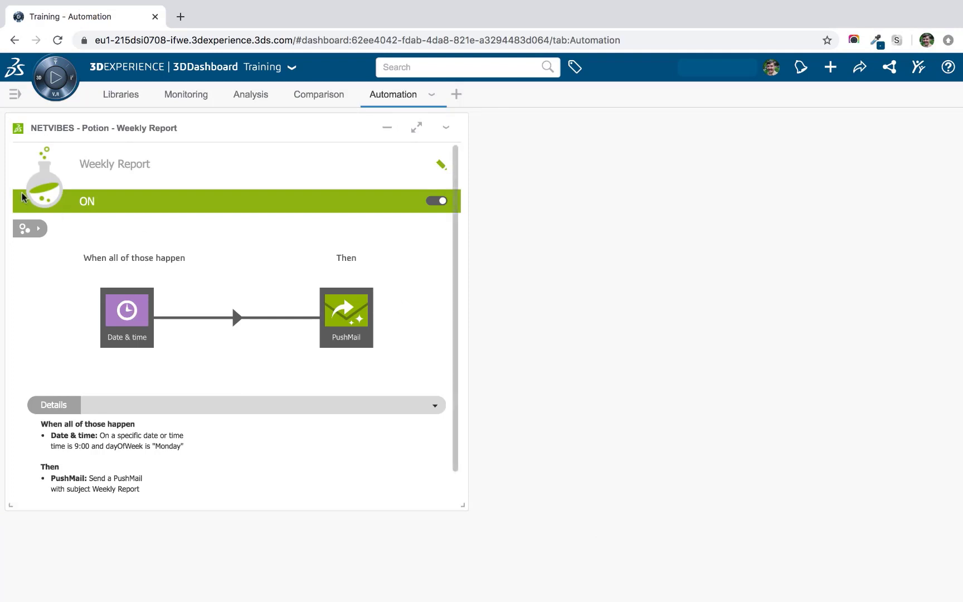
left_click(71, 84)
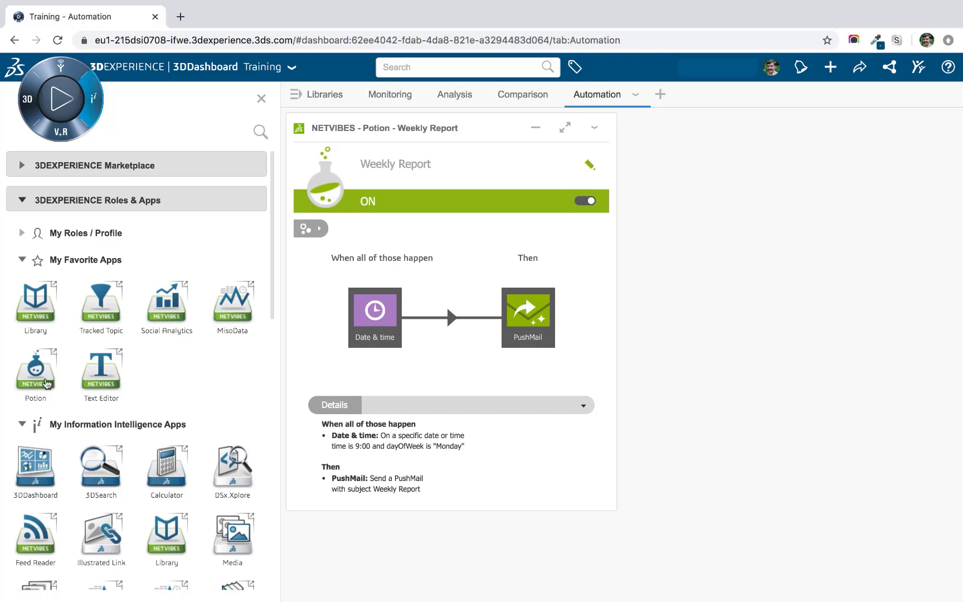
Place a second, enlarged Potion widget beside Weekly Report and start configuring a new potion.
left_click_drag(42, 381, 765, 254)
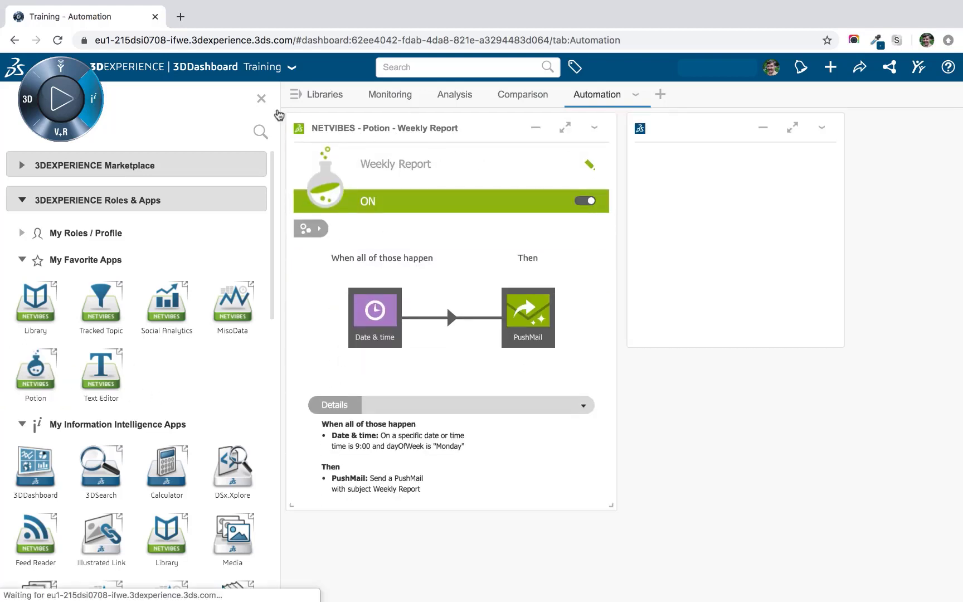
left_click(261, 99)
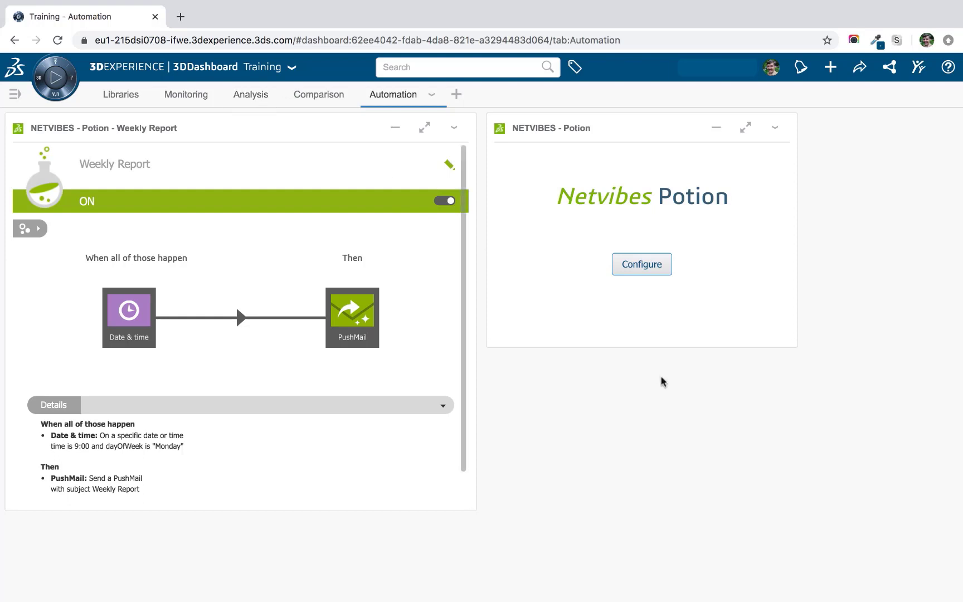
left_click_drag(794, 345, 953, 508)
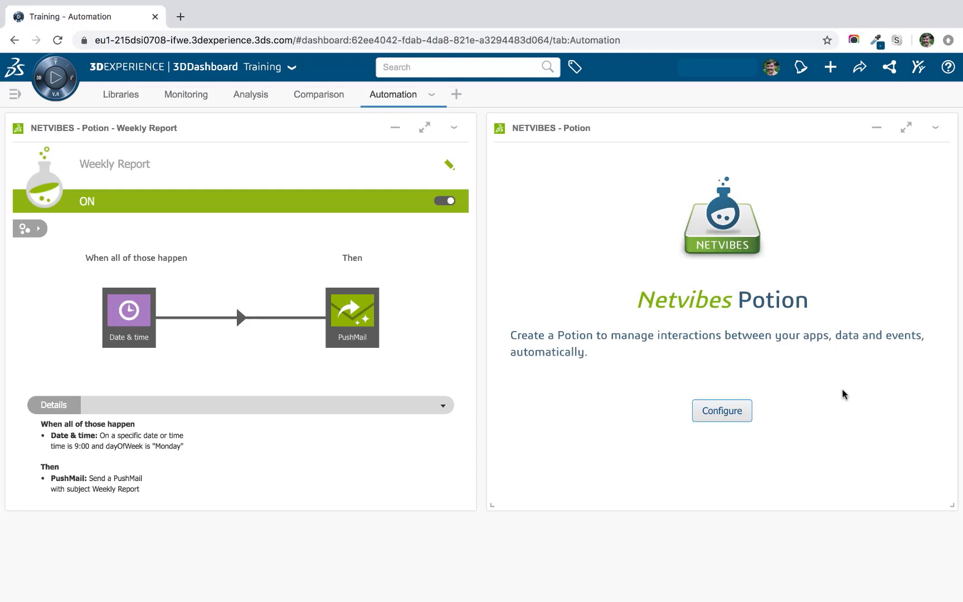
left_click(740, 411)
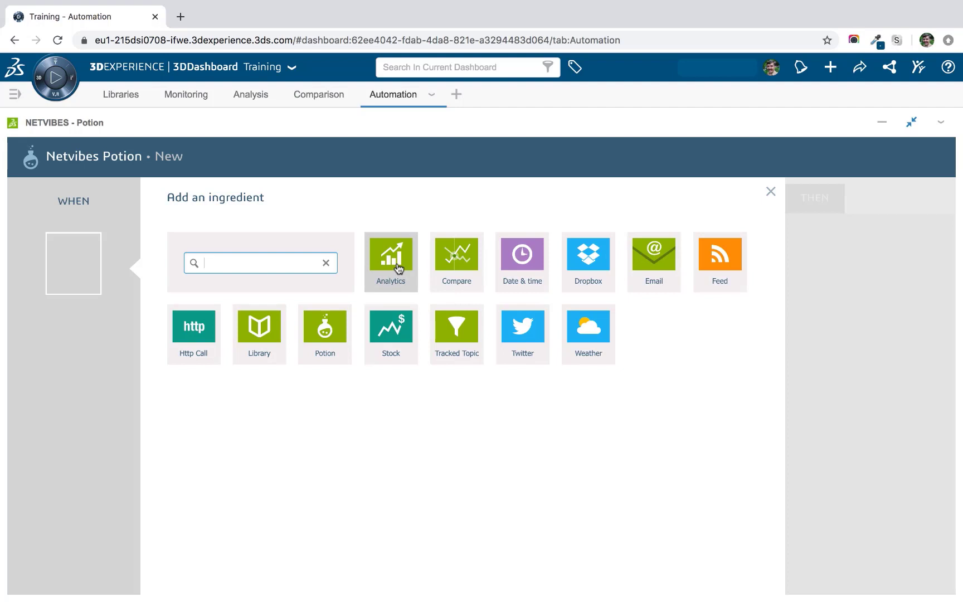
Set the WHEN trigger to Analytics 'My chart is updated' and view the Analysis dashboard.
left_click(397, 269)
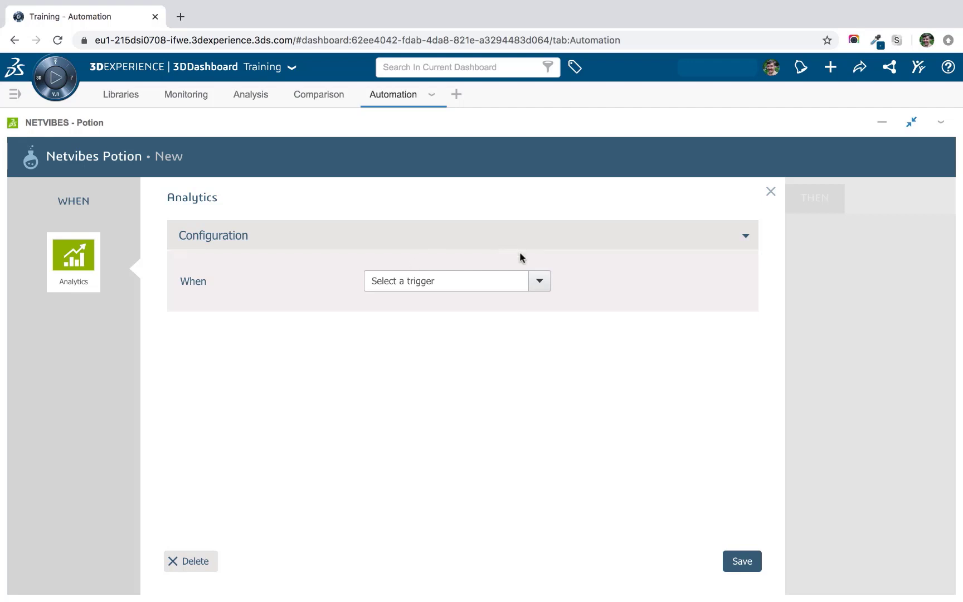
left_click(534, 280)
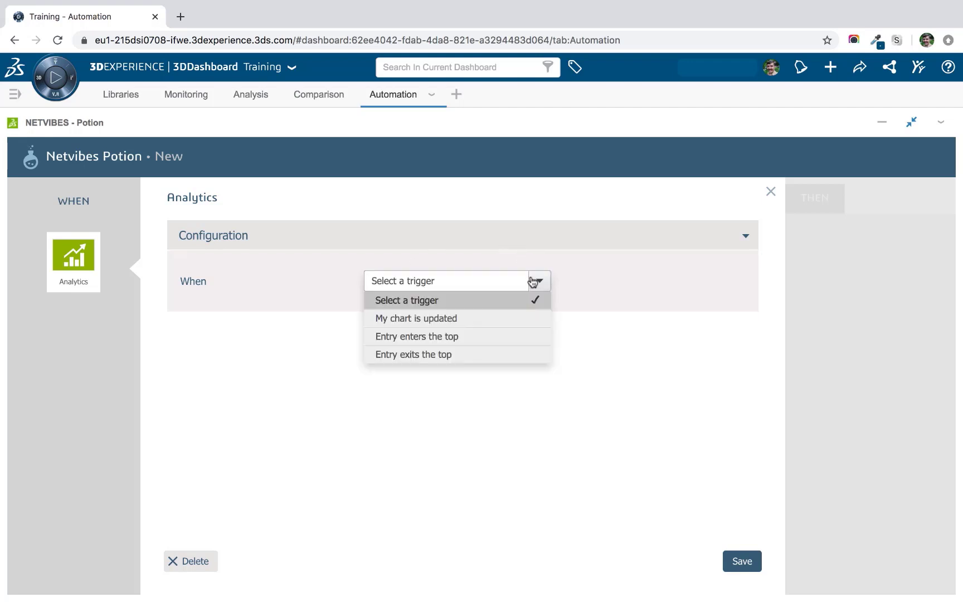
left_click(458, 320)
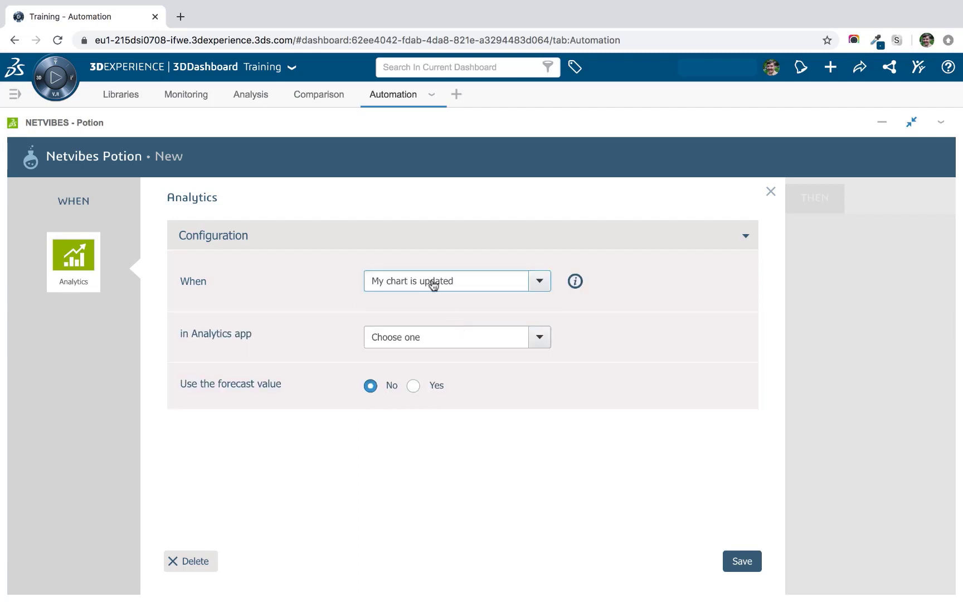
left_click(251, 98)
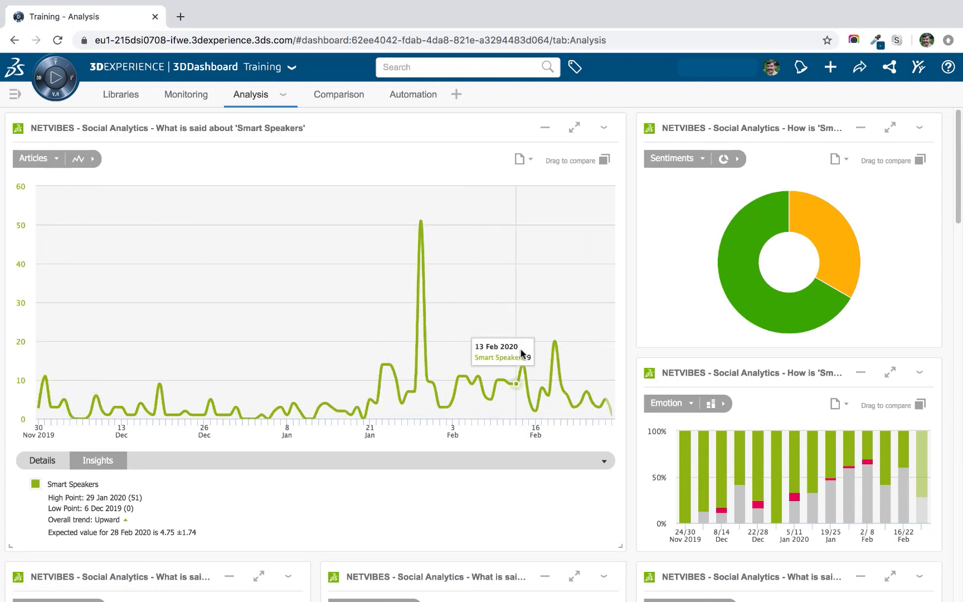
Watch the 'What is said about Smart Speakers' chart; try a 2-day look-back, then revert to new value only.
left_click(417, 95)
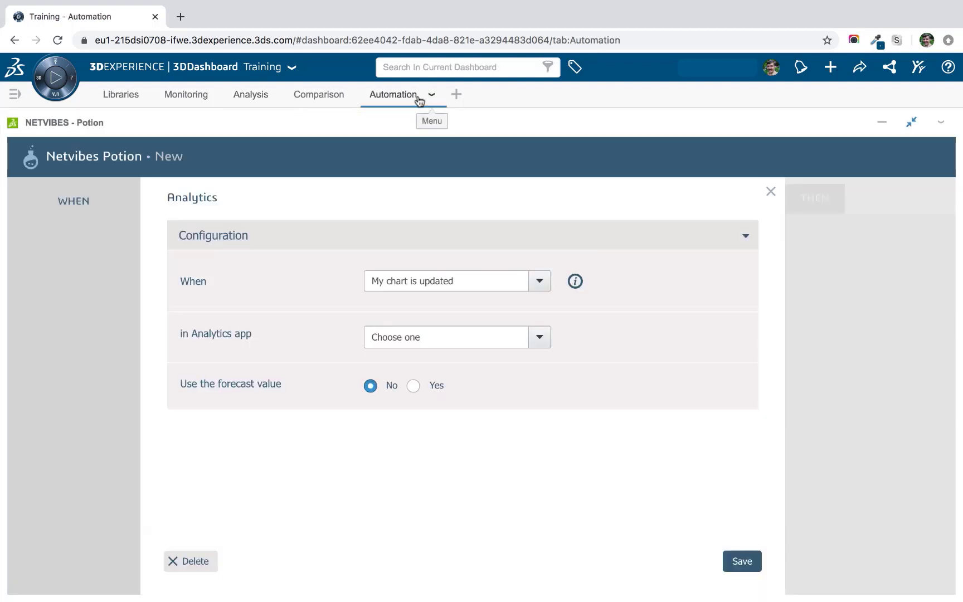
left_click(539, 336)
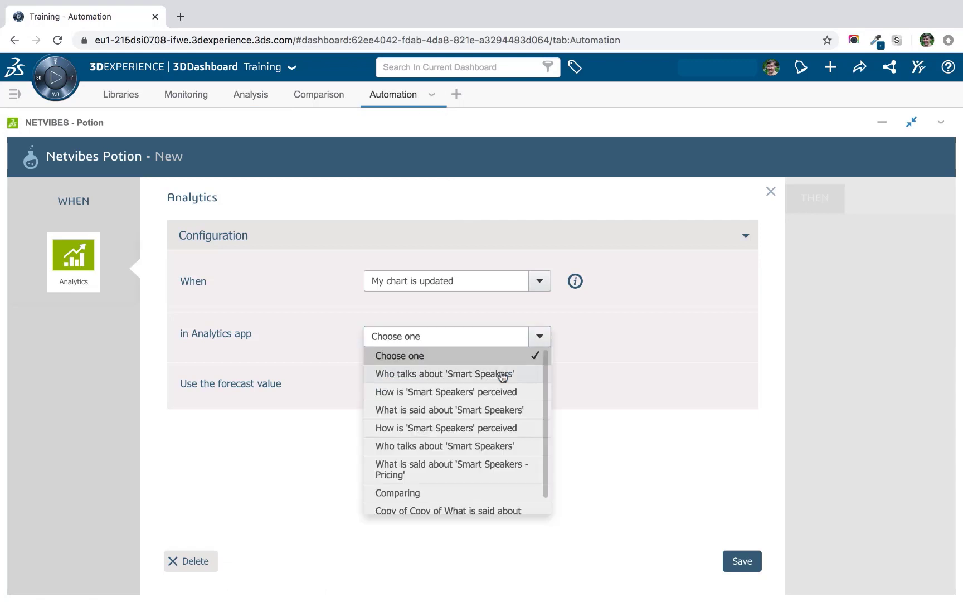
left_click(490, 413)
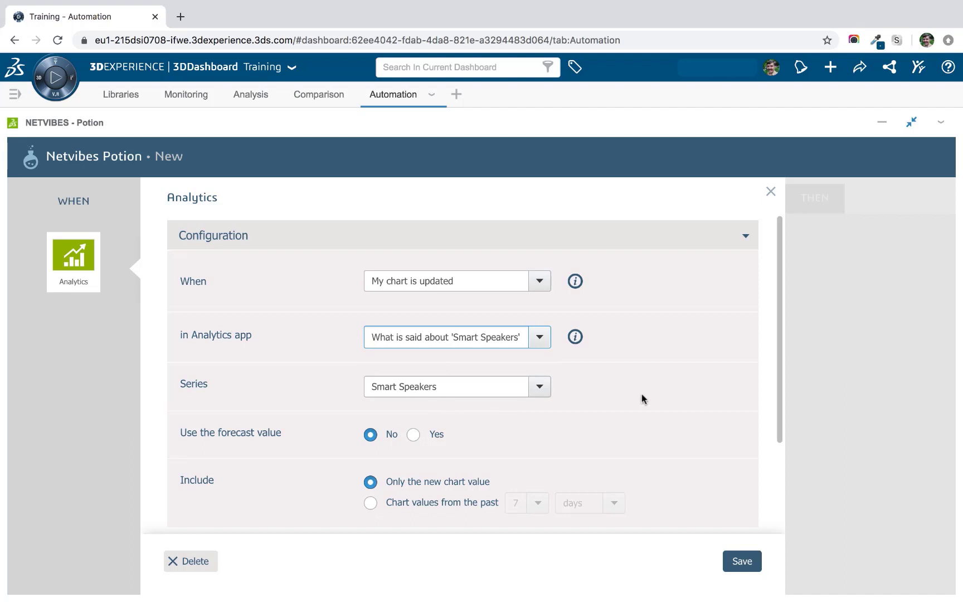
scroll(643, 398, "down", 5)
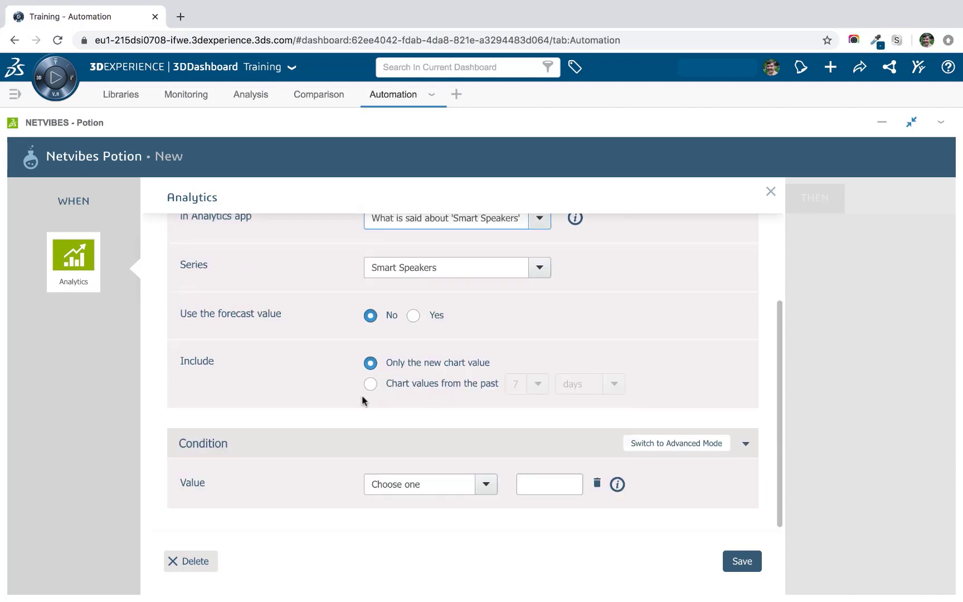
left_click(371, 384)
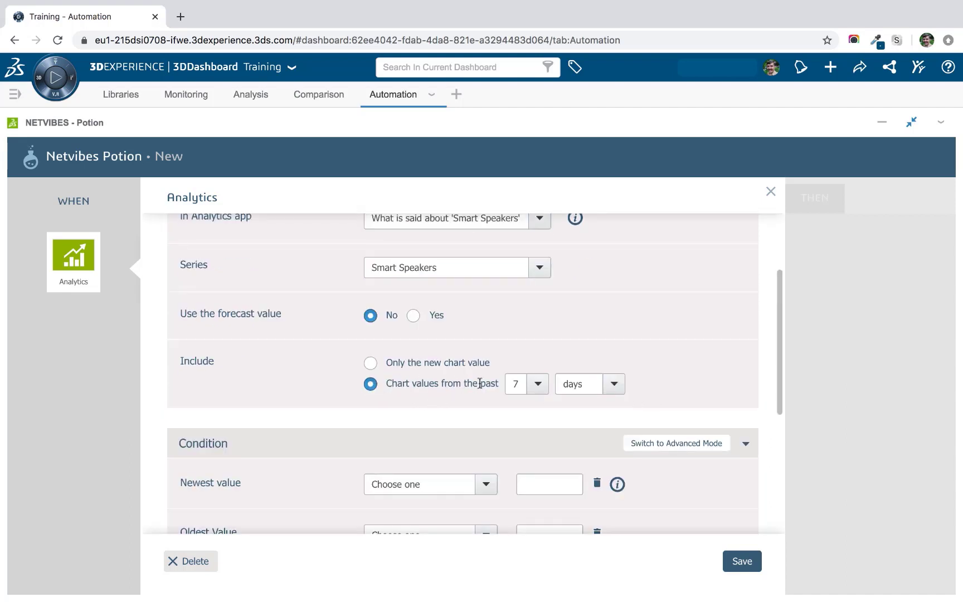
left_click(537, 384)
left_click(529, 275)
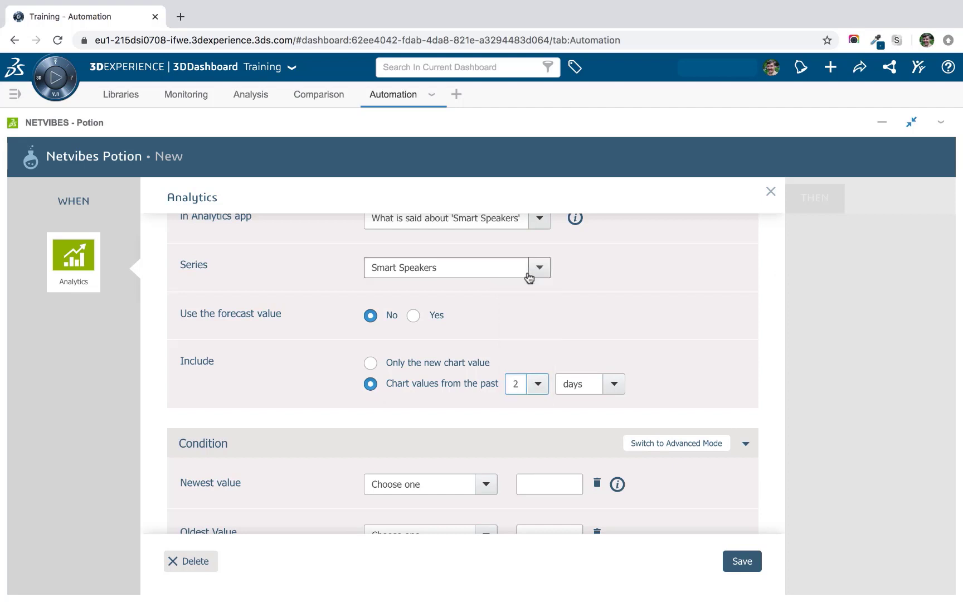
left_click(696, 358)
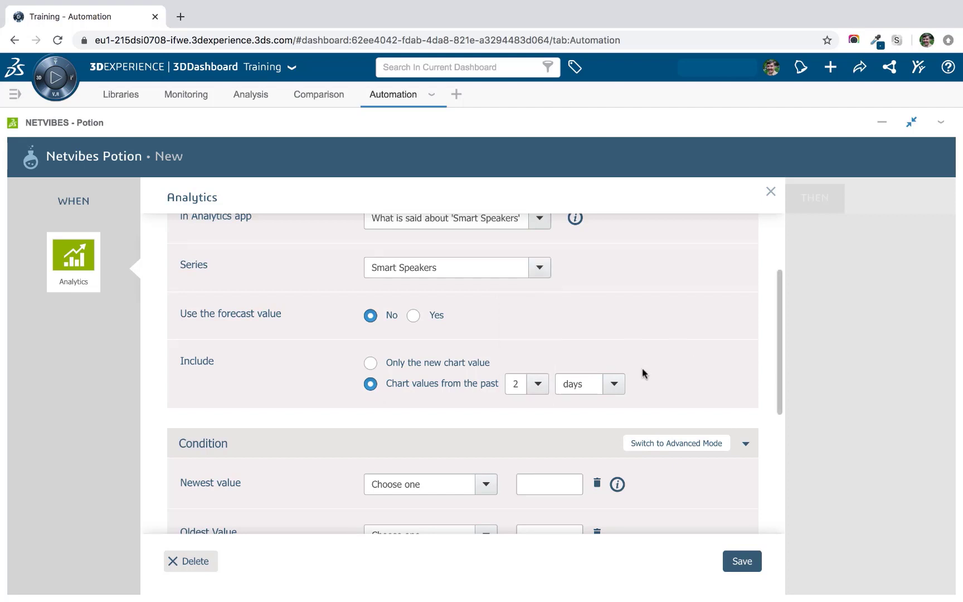
left_click(365, 367)
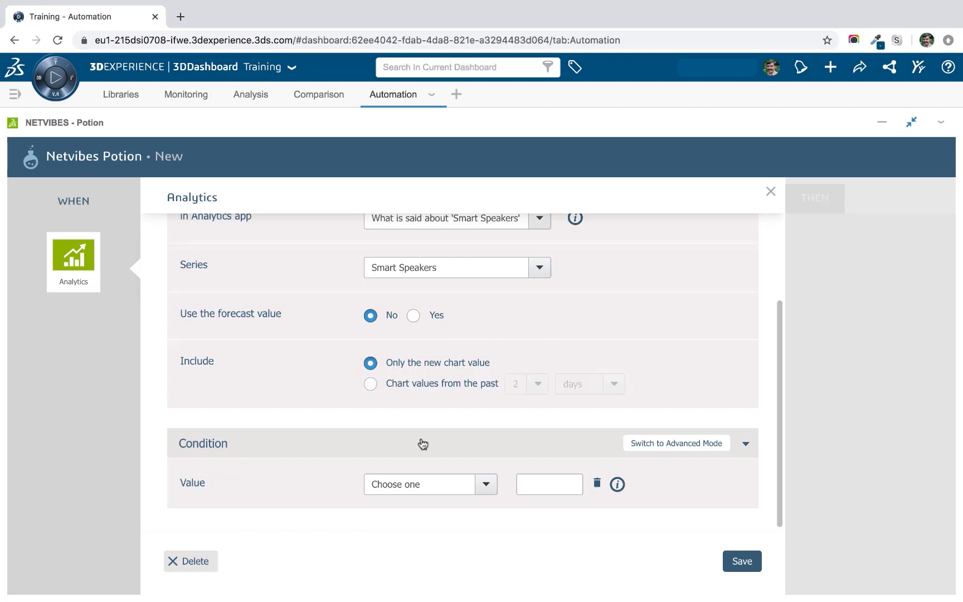
left_click(261, 100)
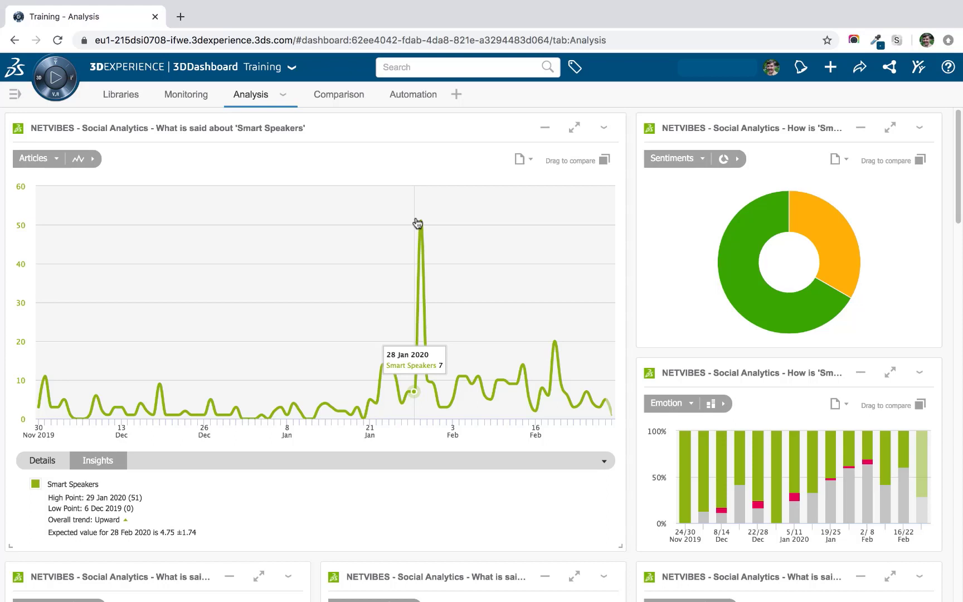
left_click(411, 95)
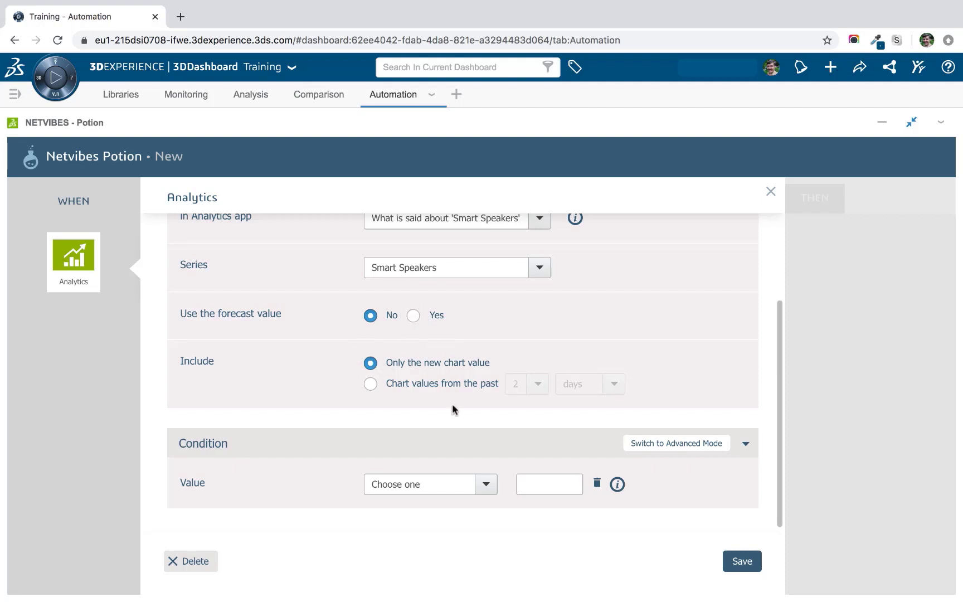
Try a Value condition of 'is greater than 15', then clear it.
left_click(486, 484)
left_click(435, 430)
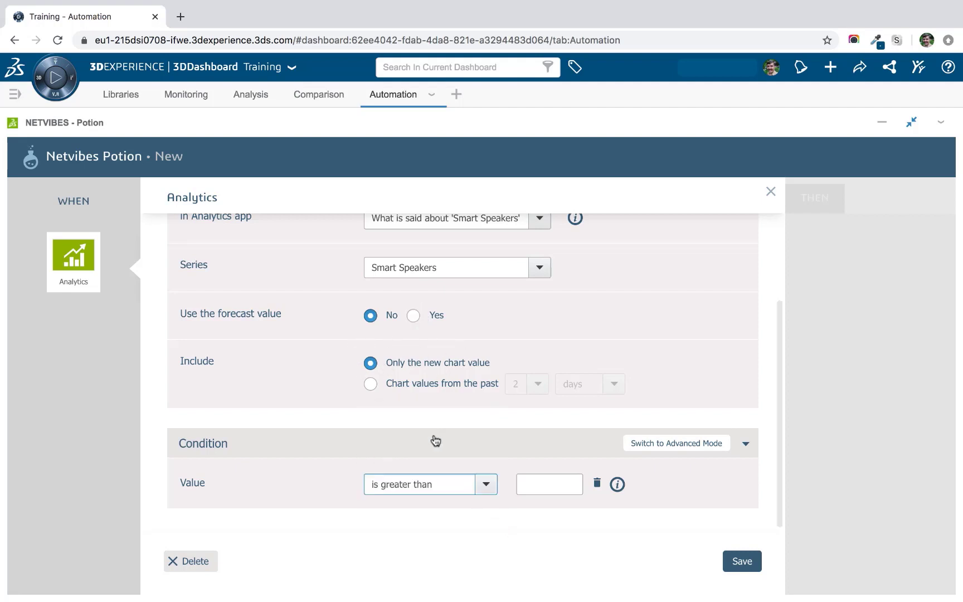
left_click(527, 478)
type("15")
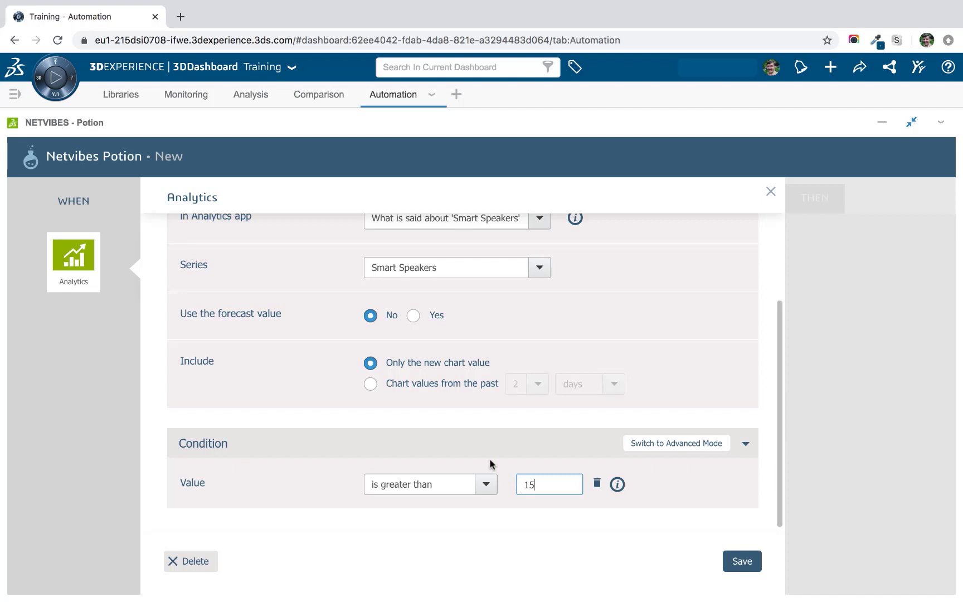
left_click(596, 483)
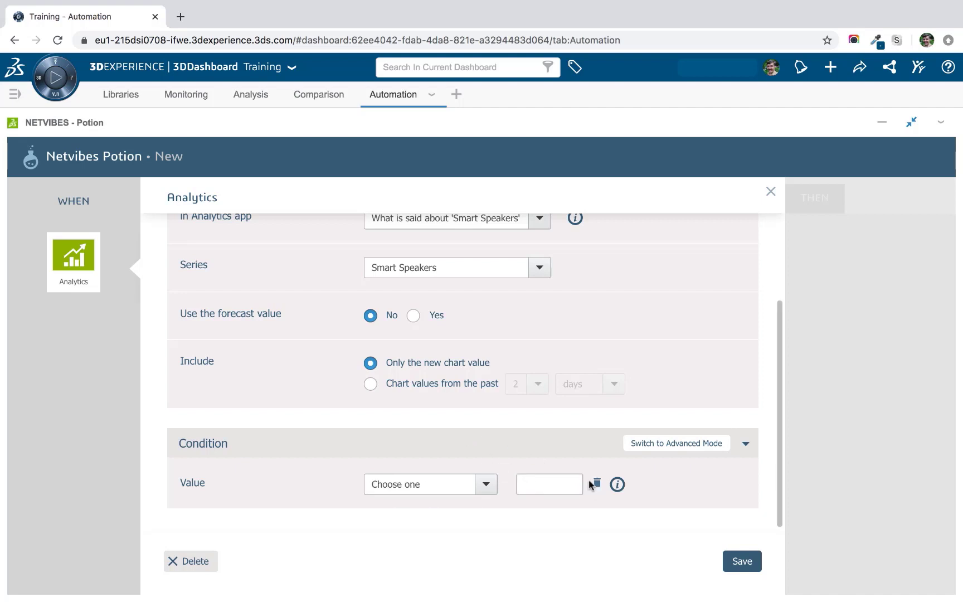
Compare chart values from the past 2 days with Variation set to 'is greater than'.
left_click(370, 383)
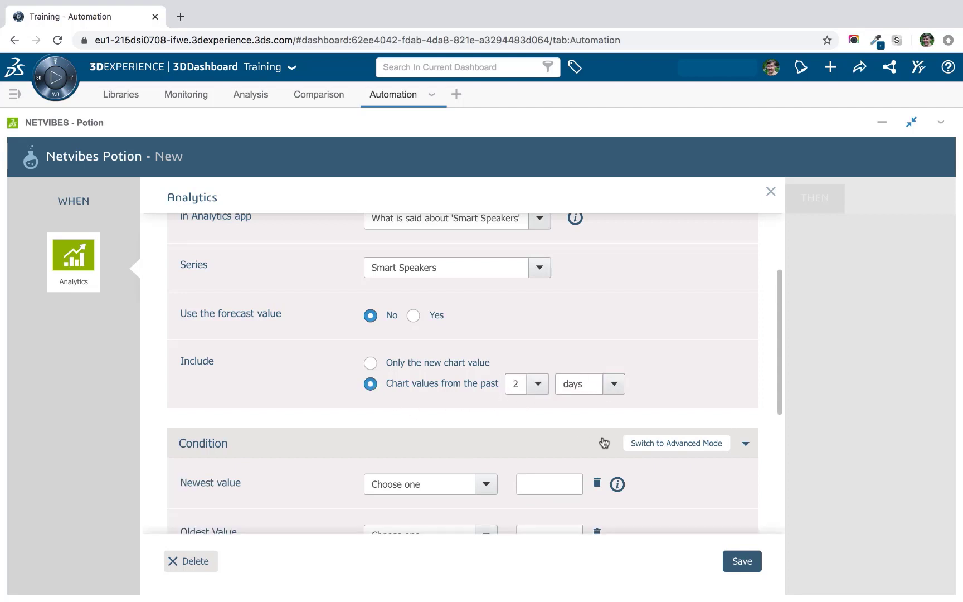
scroll(603, 442, "down", 1)
scroll(603, 443, "down", 5)
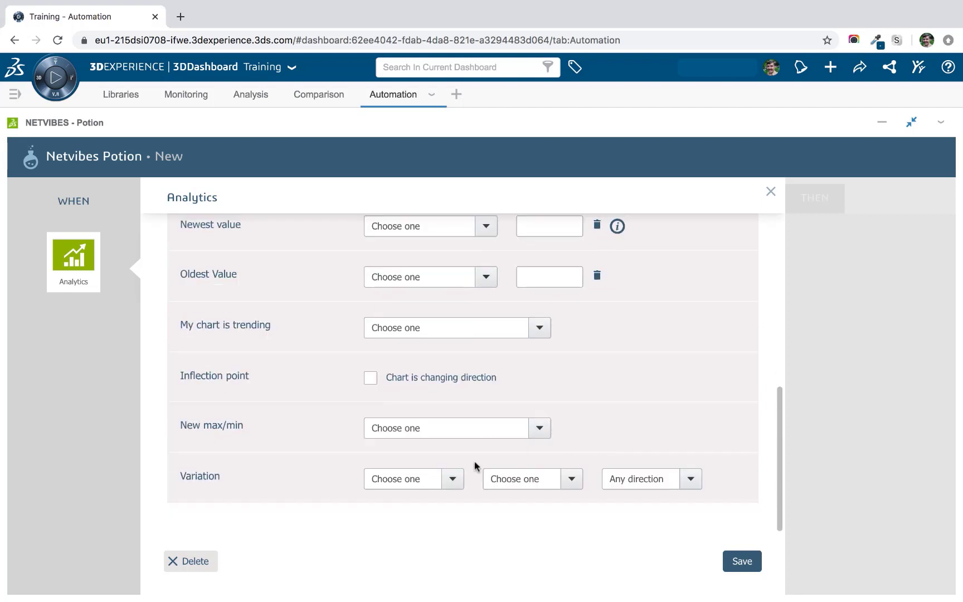
left_click(452, 479)
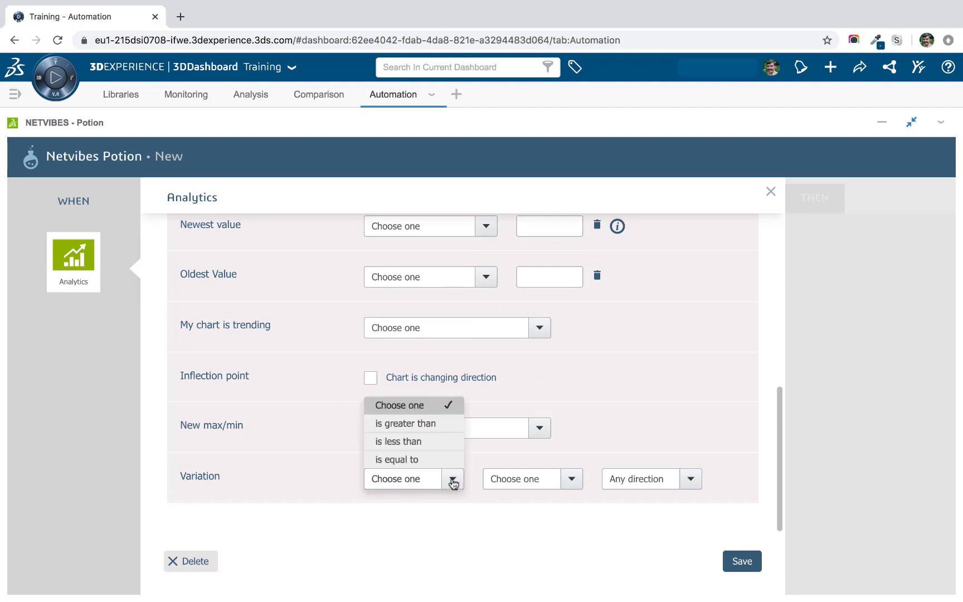
left_click(432, 424)
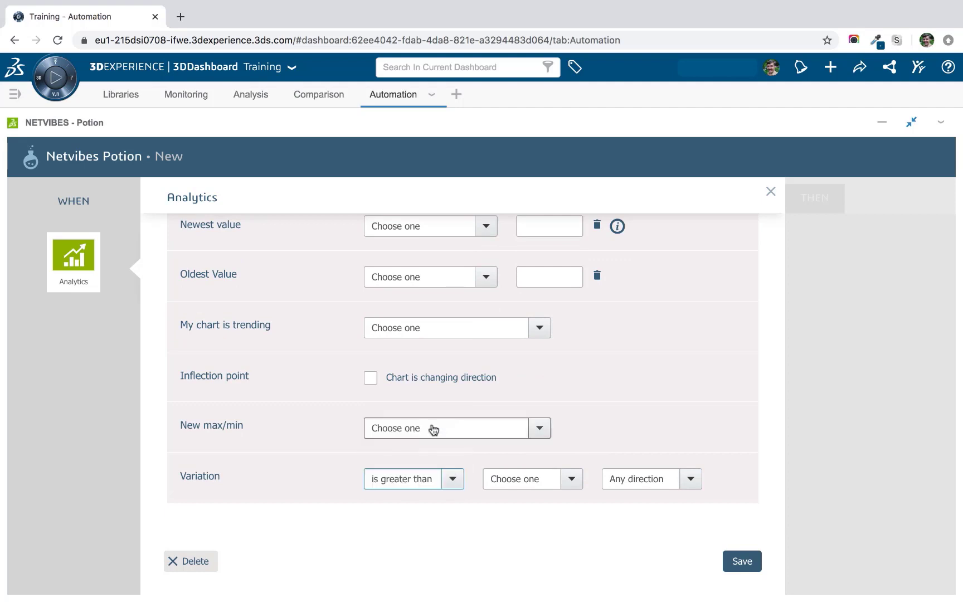
Set the variation threshold to 50%, Increase, and review the chart on the Analysis page.
left_click(571, 482)
scroll(554, 441, "down", 3)
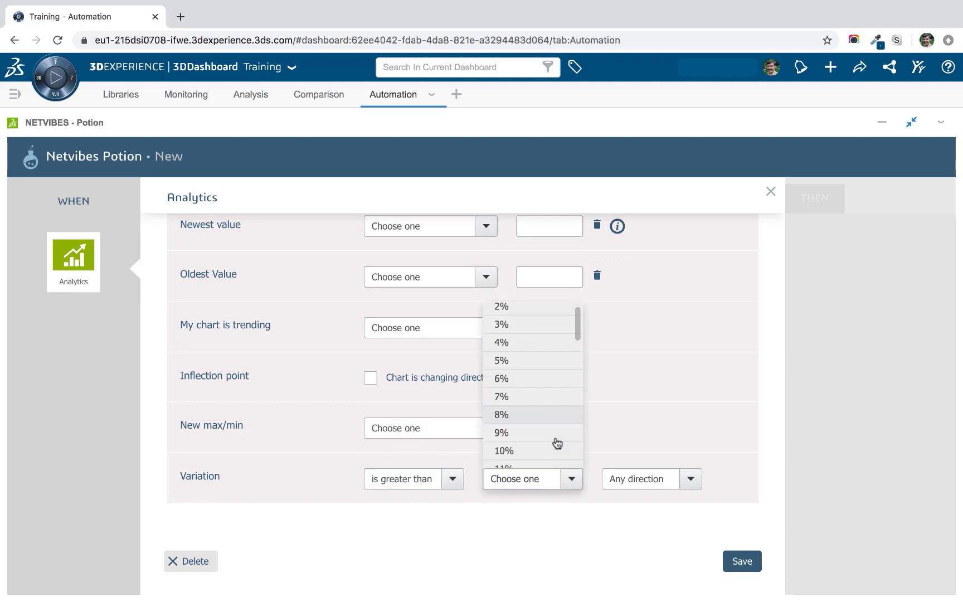
scroll(557, 444, "down", 5)
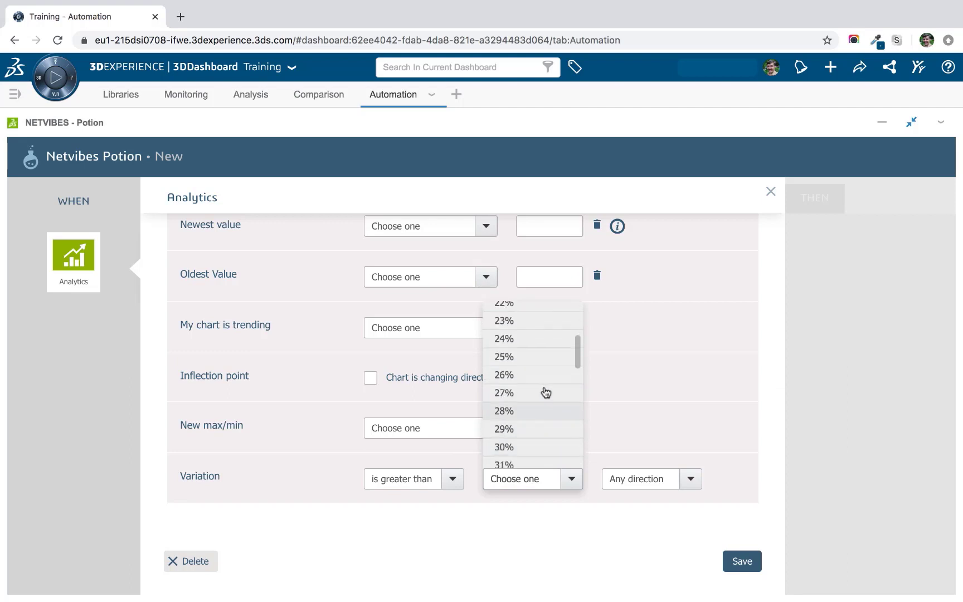
scroll(544, 398, "up", 2)
scroll(542, 401, "down", 7)
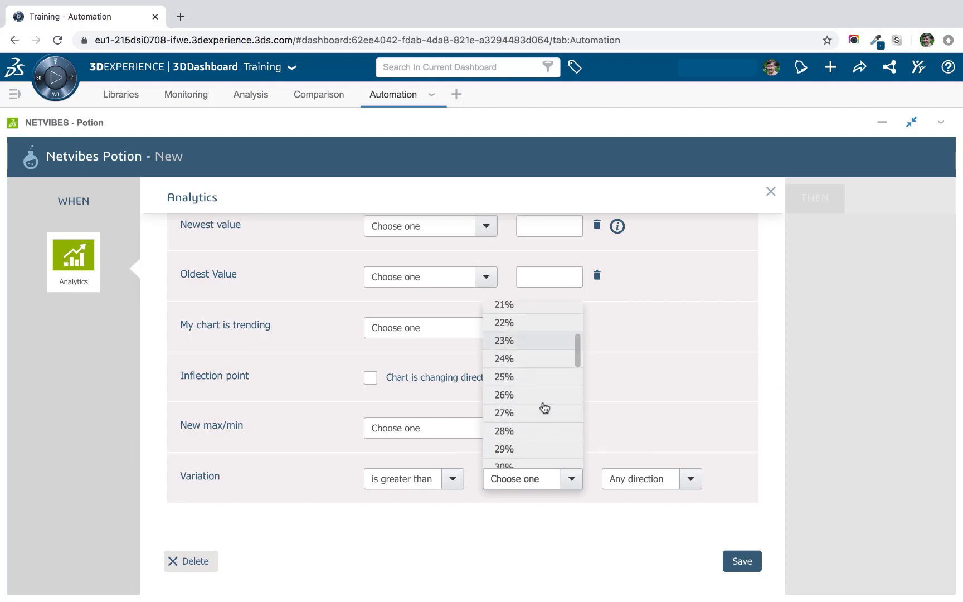
scroll(544, 405, "down", 6)
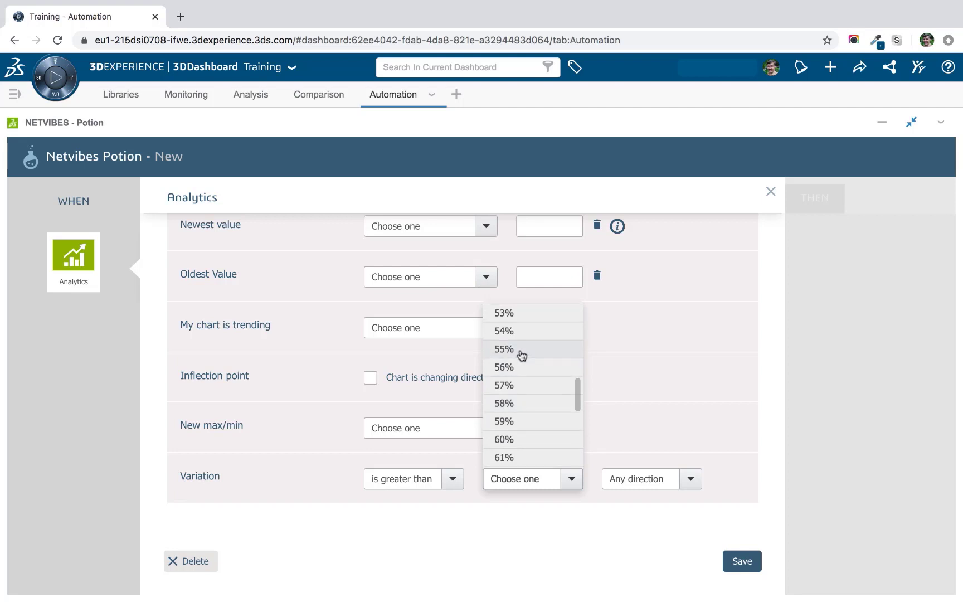
scroll(521, 355, "up", 2)
left_click(521, 333)
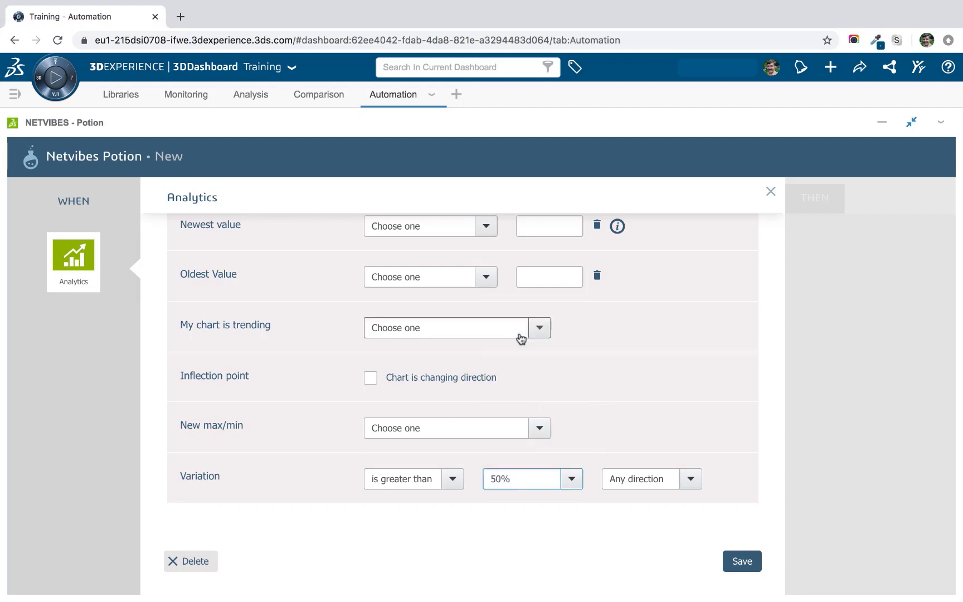
left_click(685, 480)
left_click(666, 443)
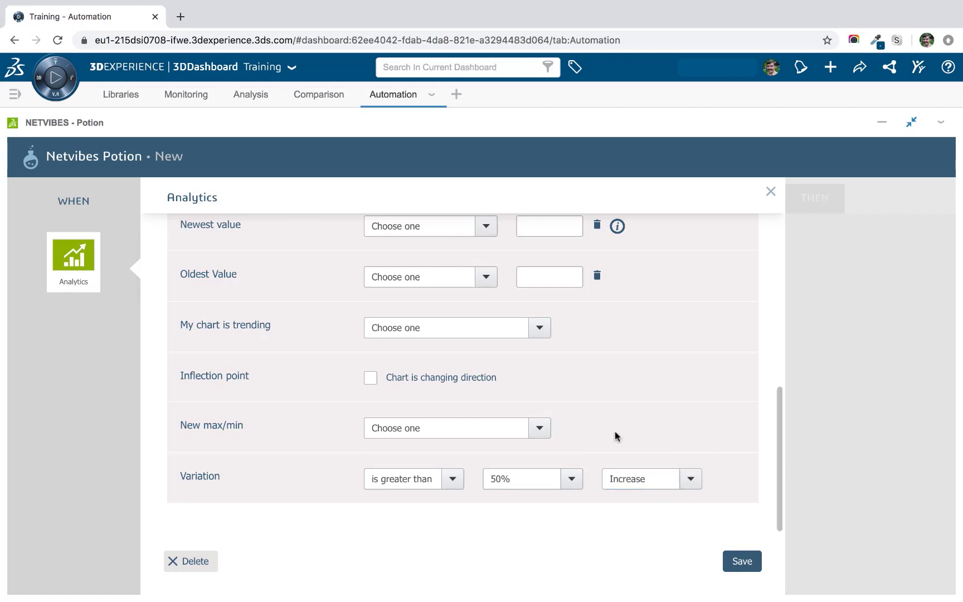
left_click(254, 96)
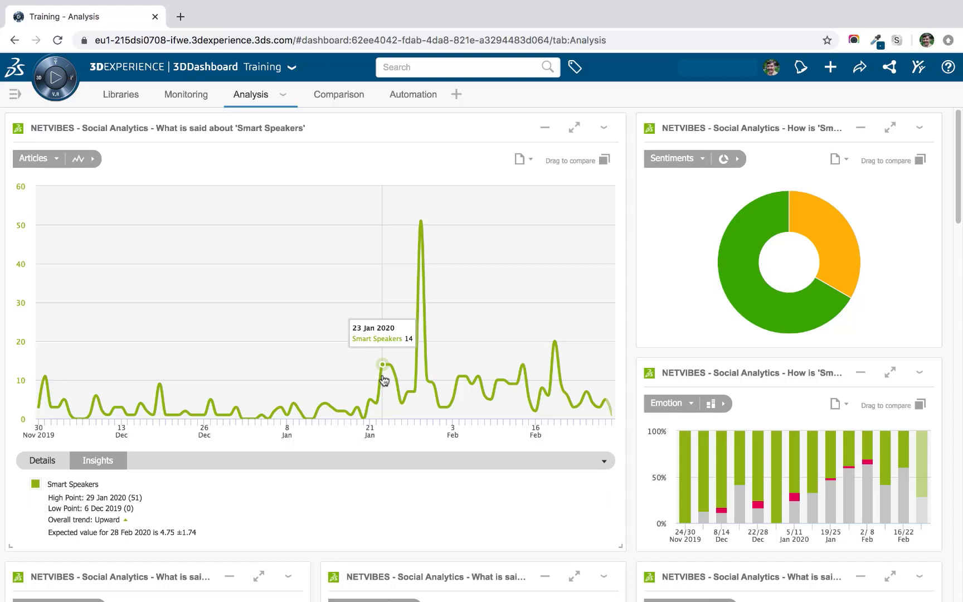
Back on the Automation page, save the Analytics trigger and add a second WHEN ingredient.
left_click(411, 96)
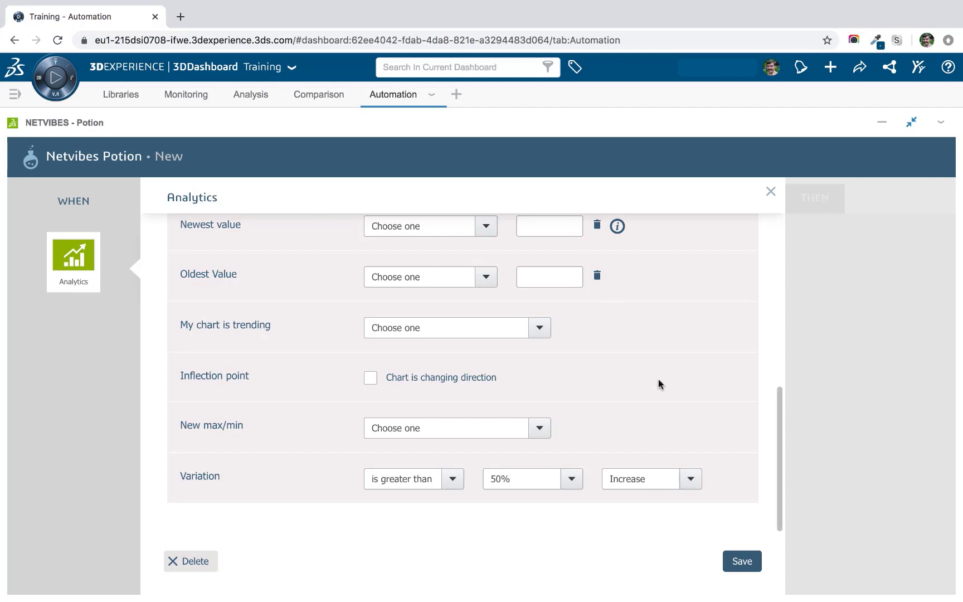
left_click(741, 562)
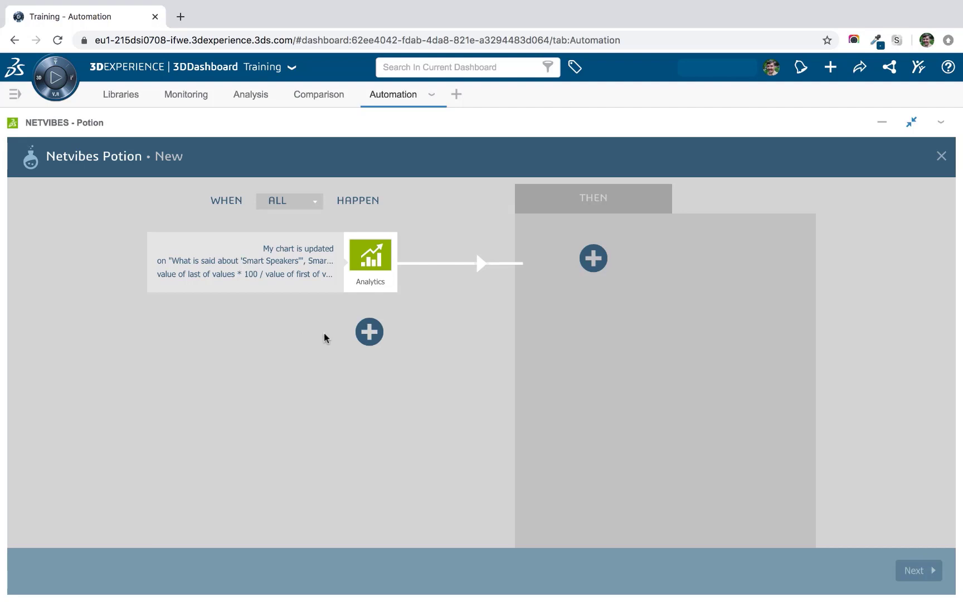
left_click(368, 333)
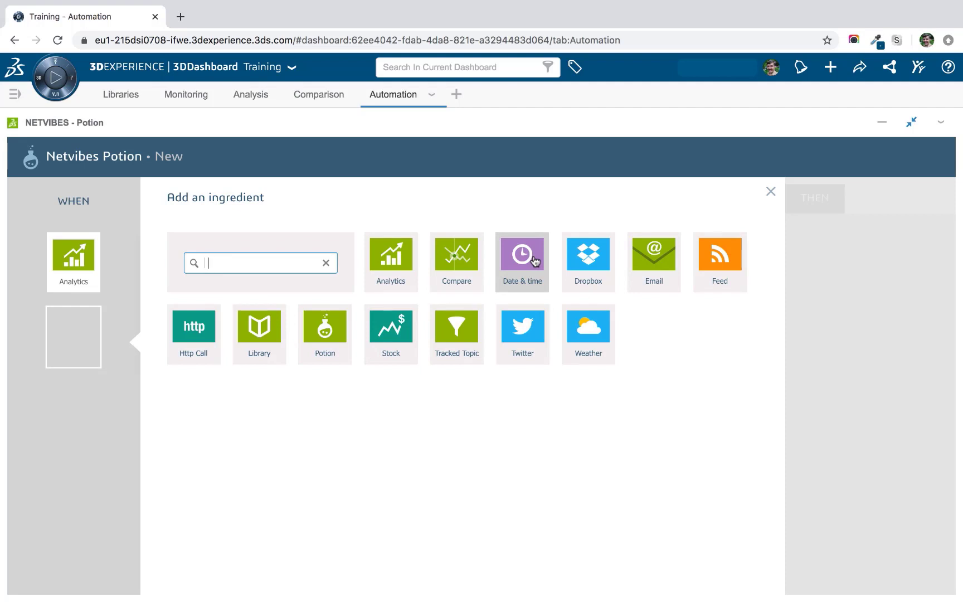
Use Date & time as the second trigger with 'During a period of time'.
left_click(533, 262)
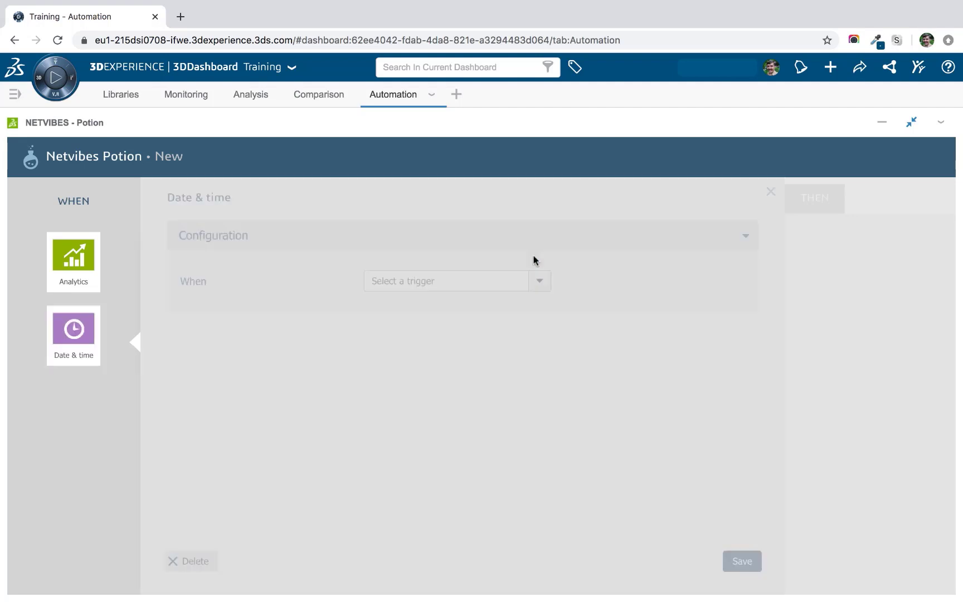
left_click(539, 284)
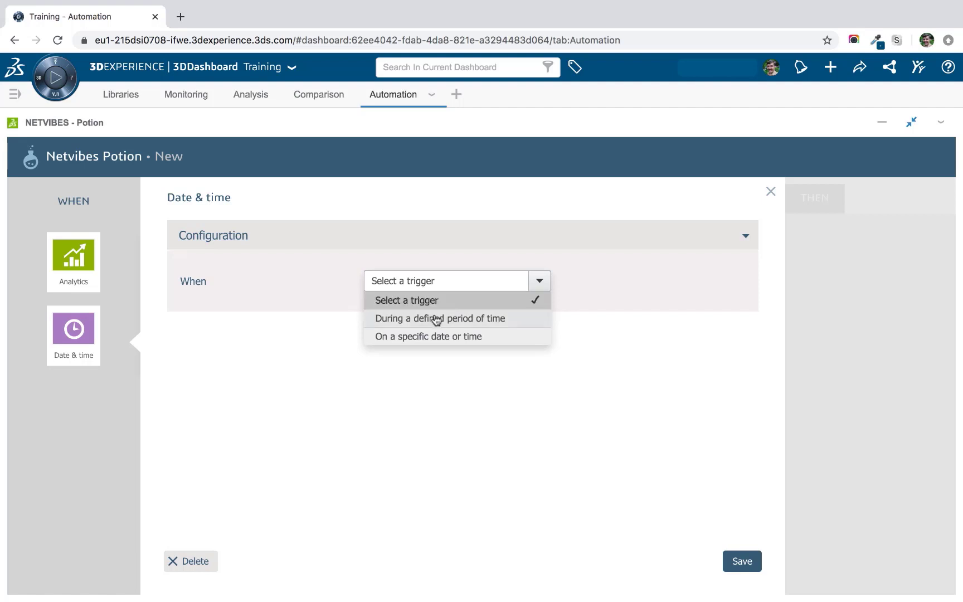
left_click(401, 320)
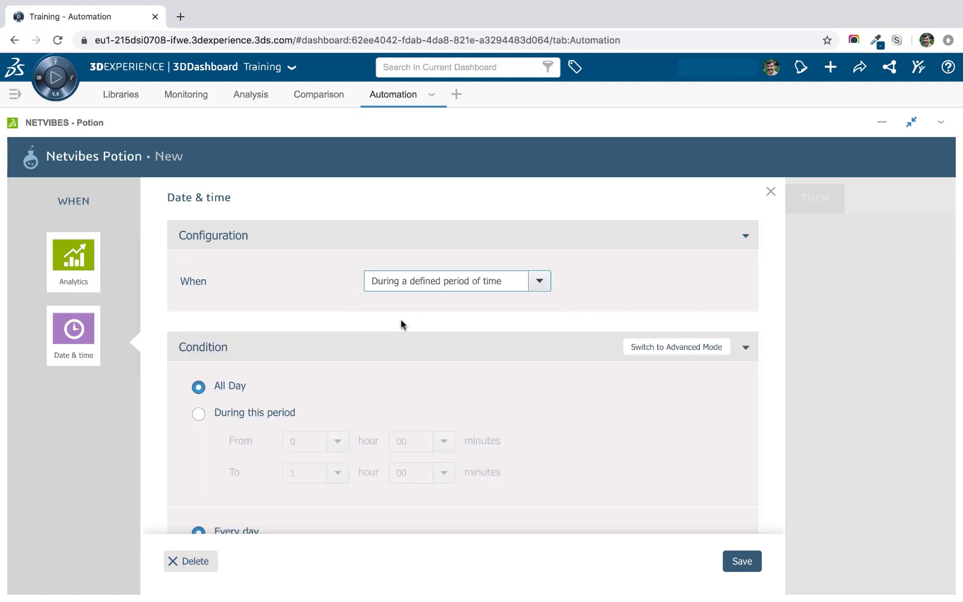
scroll(385, 319, "down", 1)
scroll(377, 318, "down", 3)
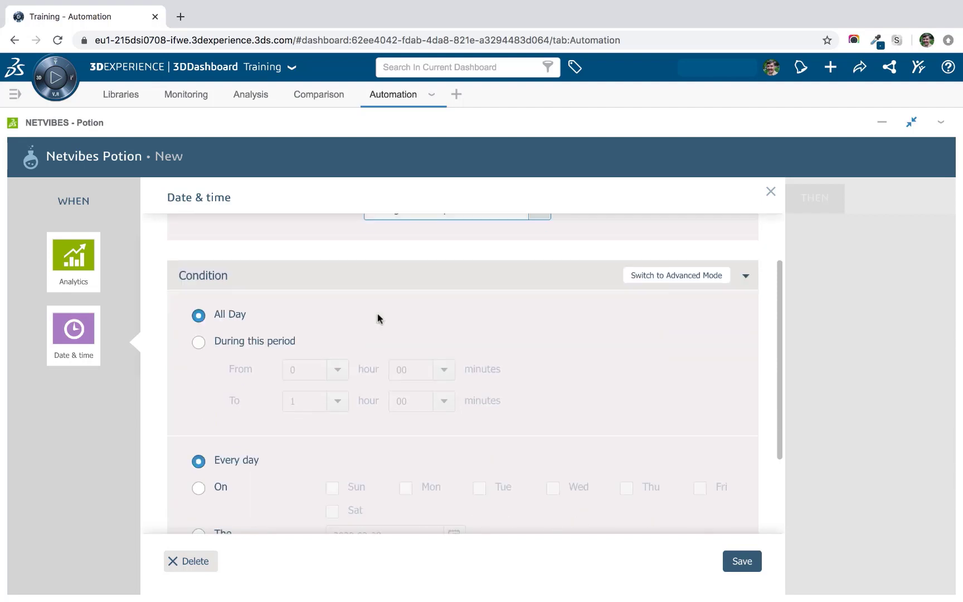
scroll(378, 312, "up", 1)
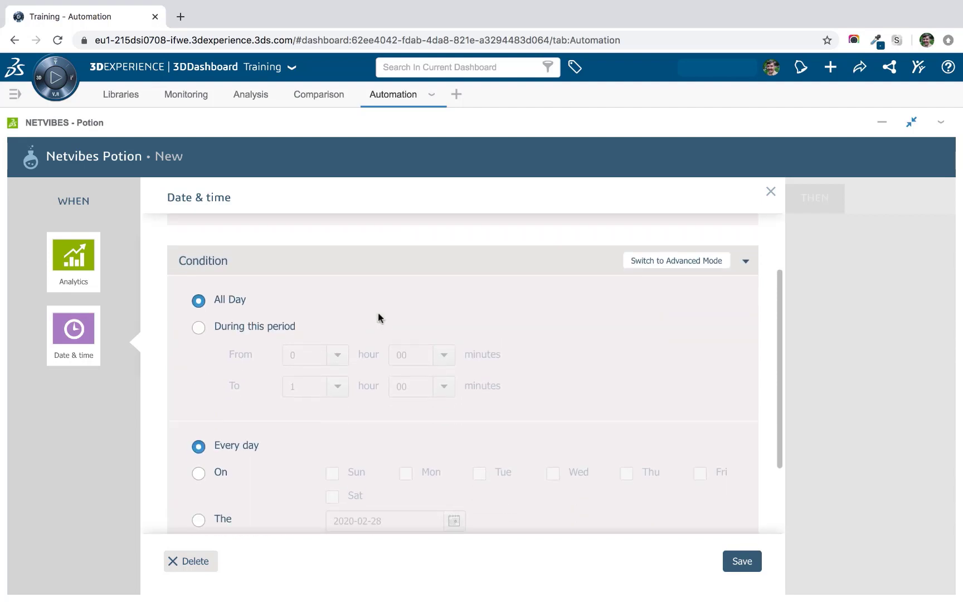
Limit the trigger period to hours 8 through 18.
left_click(199, 329)
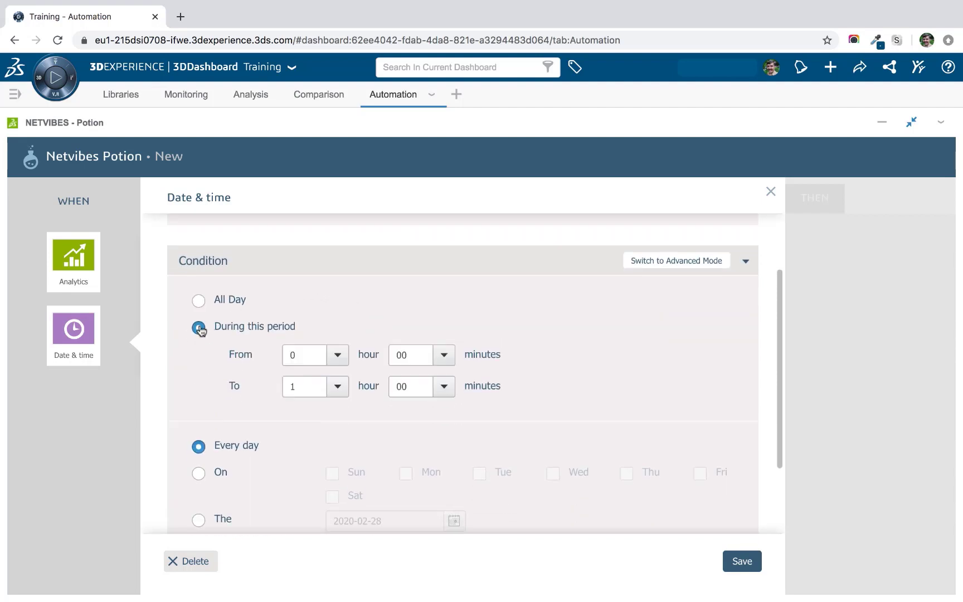
left_click(331, 362)
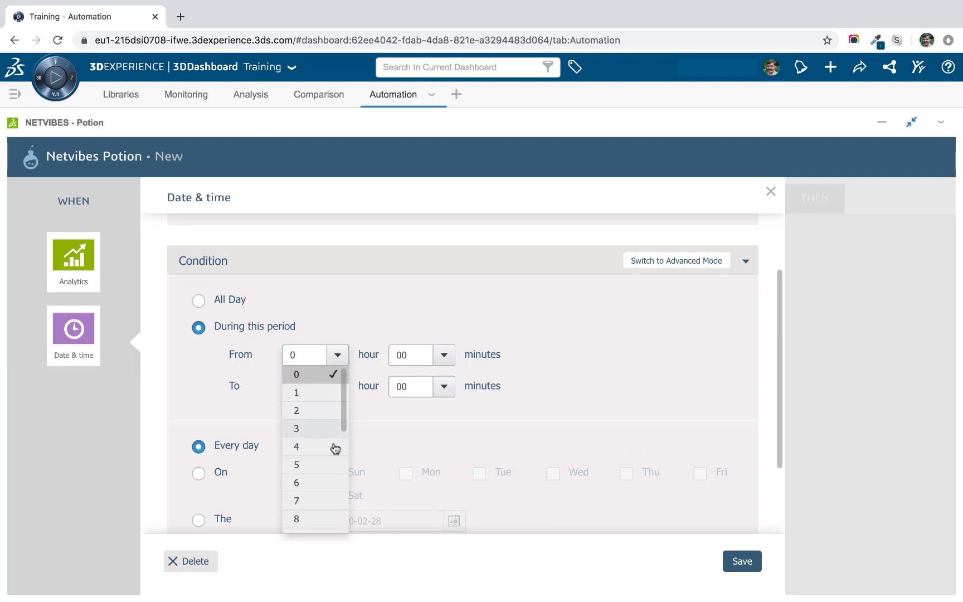
scroll(333, 457, "down", 2)
left_click(317, 471)
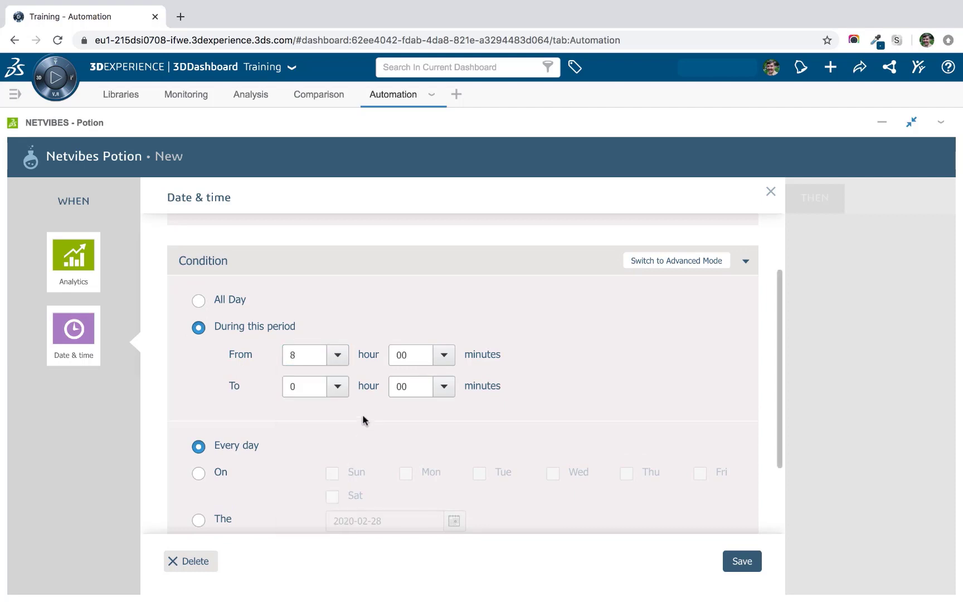
left_click(337, 387)
scroll(318, 313, "down", 5)
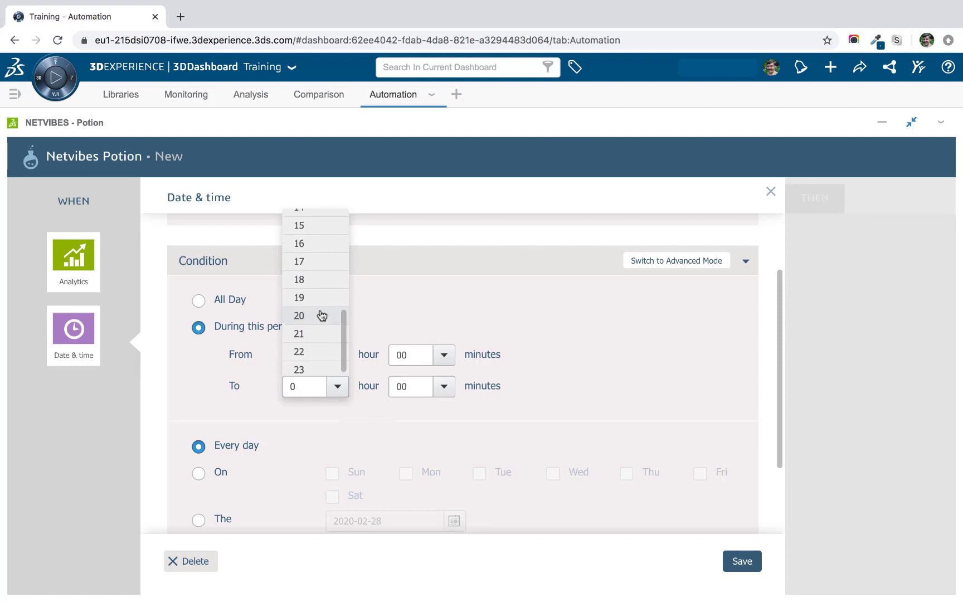
scroll(320, 314, "up", 4)
scroll(318, 316, "down", 2)
left_click(317, 347)
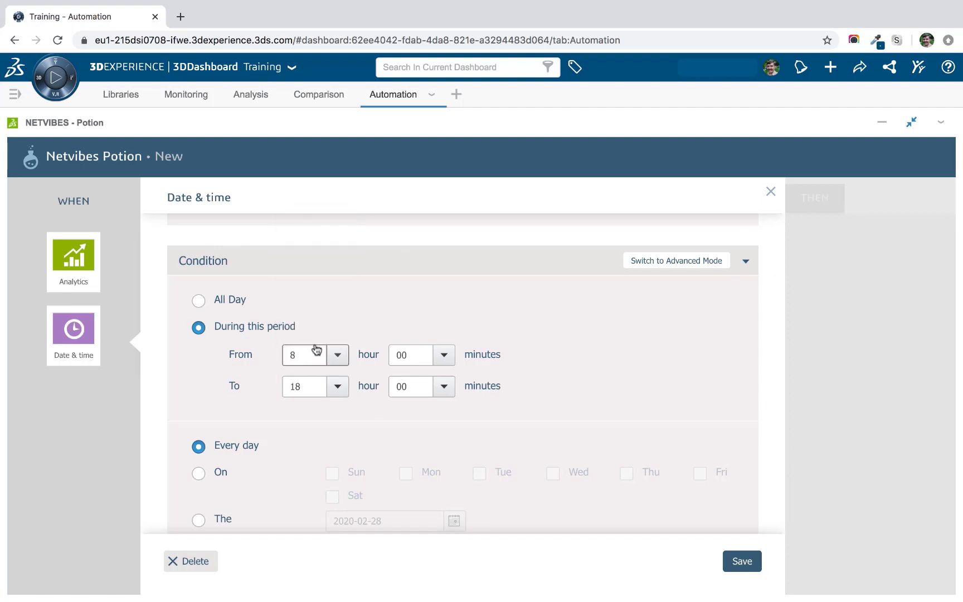
scroll(589, 338, "down", 1)
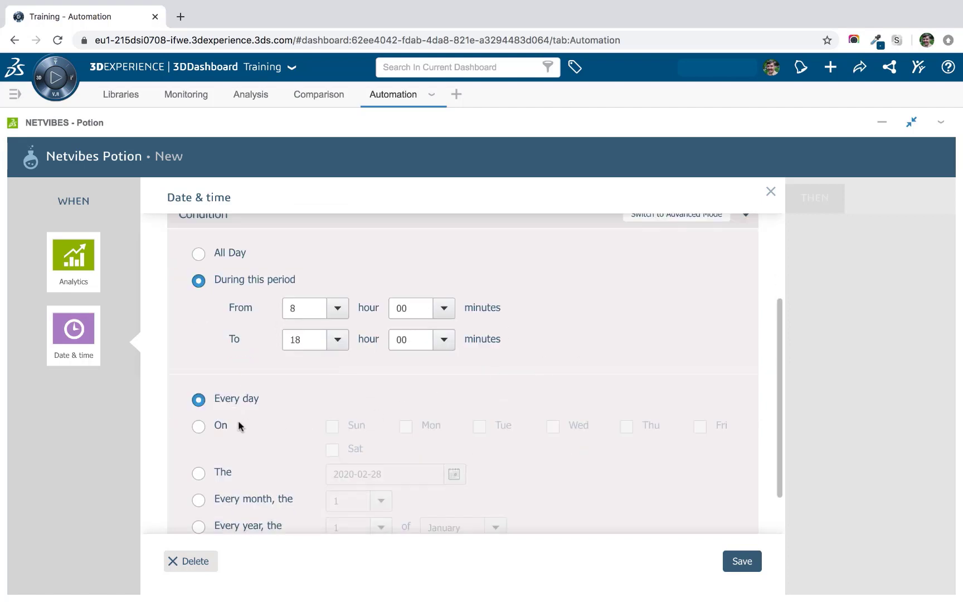
Restrict the days to Monday through Friday and save the Date & time condition.
left_click(198, 426)
left_click(406, 426)
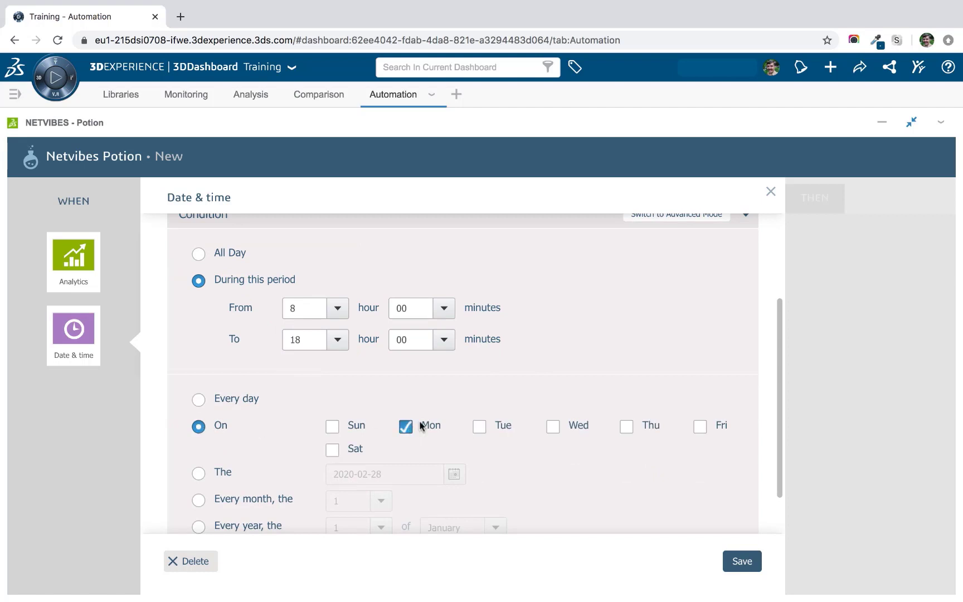
left_click(479, 426)
left_click(552, 426)
left_click(626, 426)
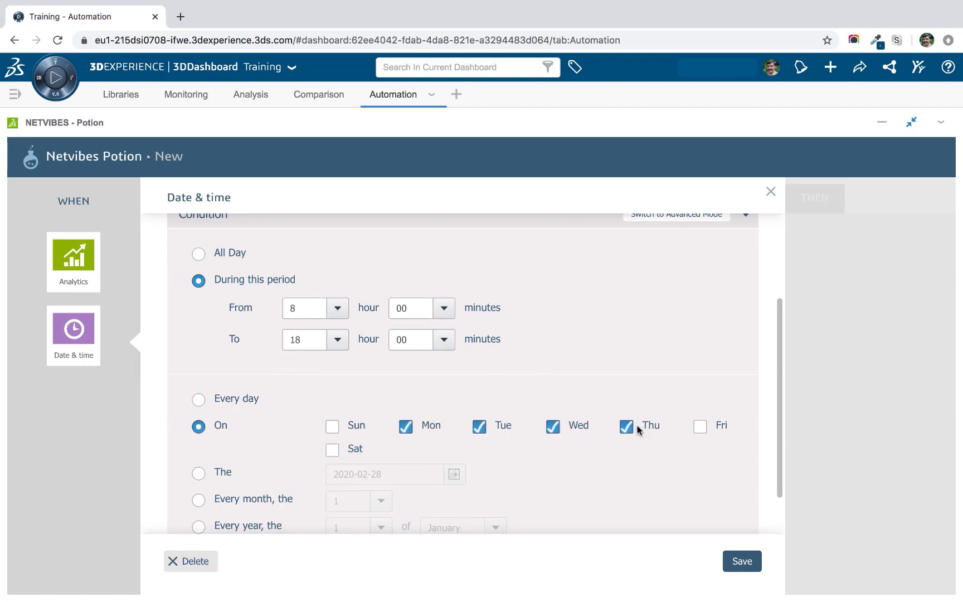
left_click(700, 426)
left_click(741, 562)
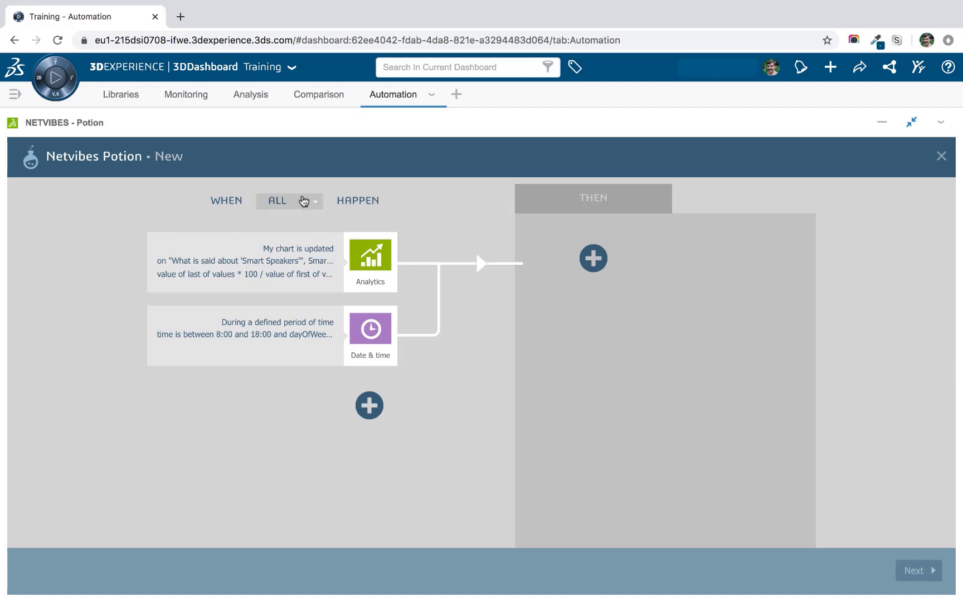
Keep WHEN requiring ALL conditions and save an Email action sending the chart title and value.
left_click(301, 201)
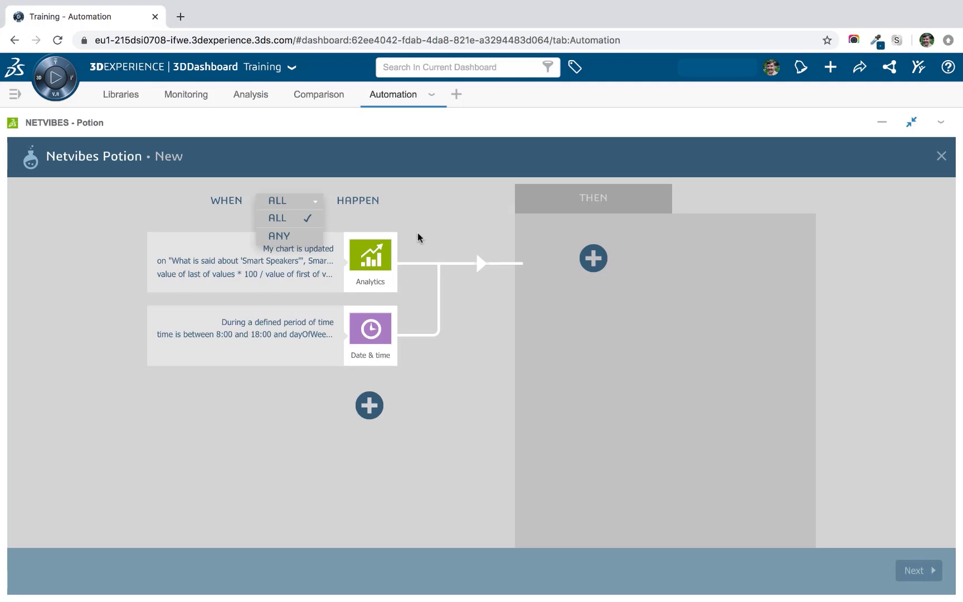
left_click(387, 218)
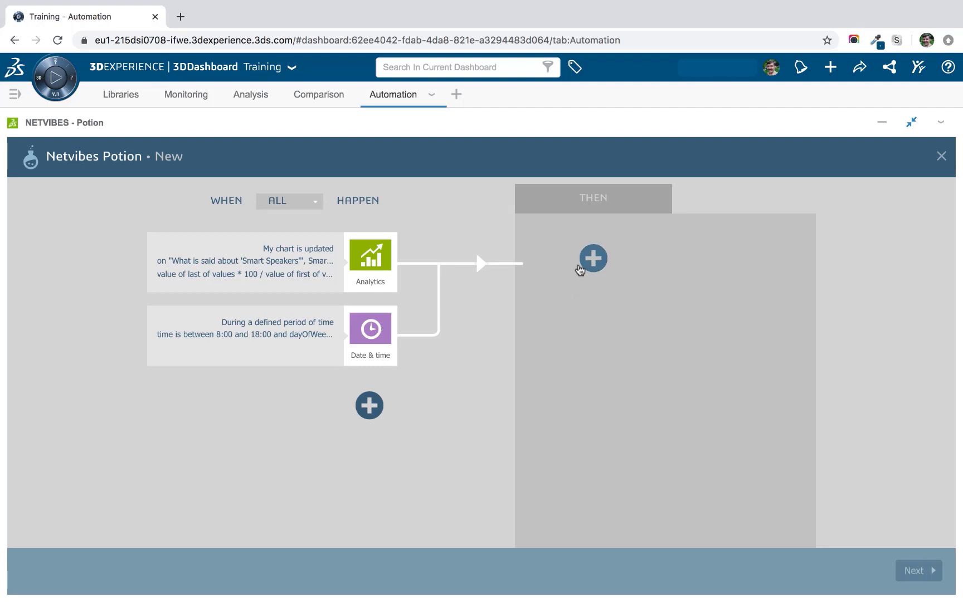
left_click(584, 264)
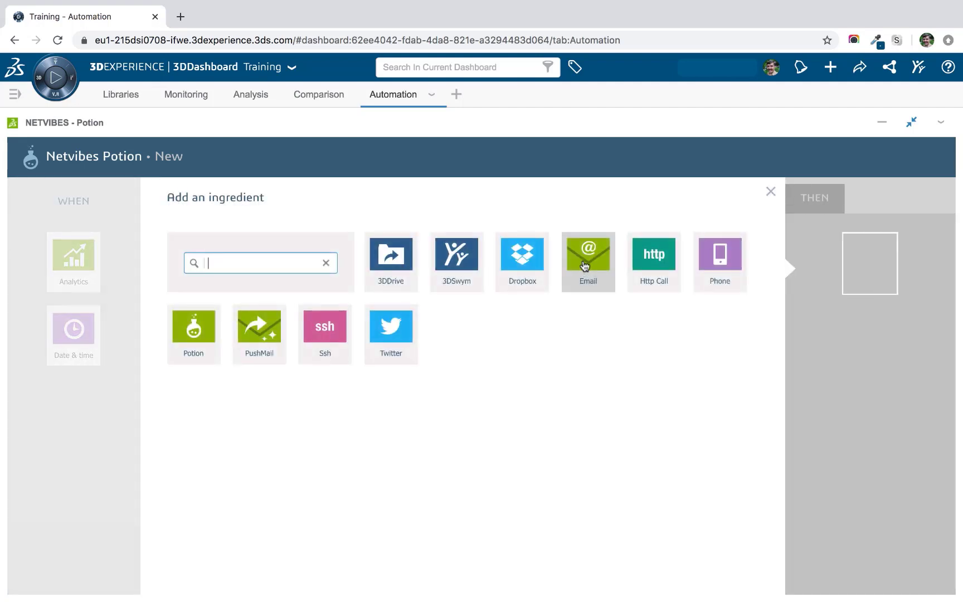
left_click(584, 266)
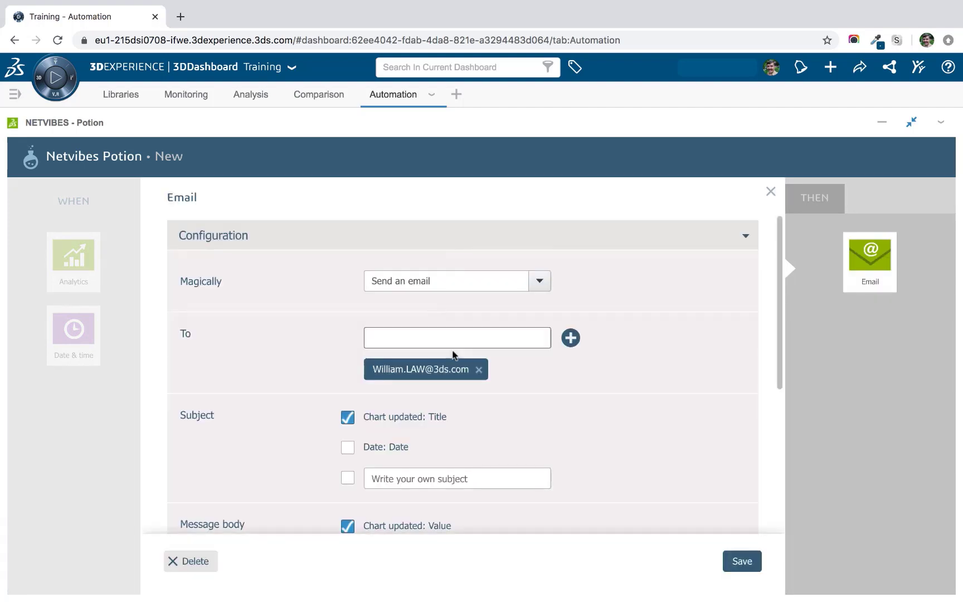
scroll(579, 357, "down", 1)
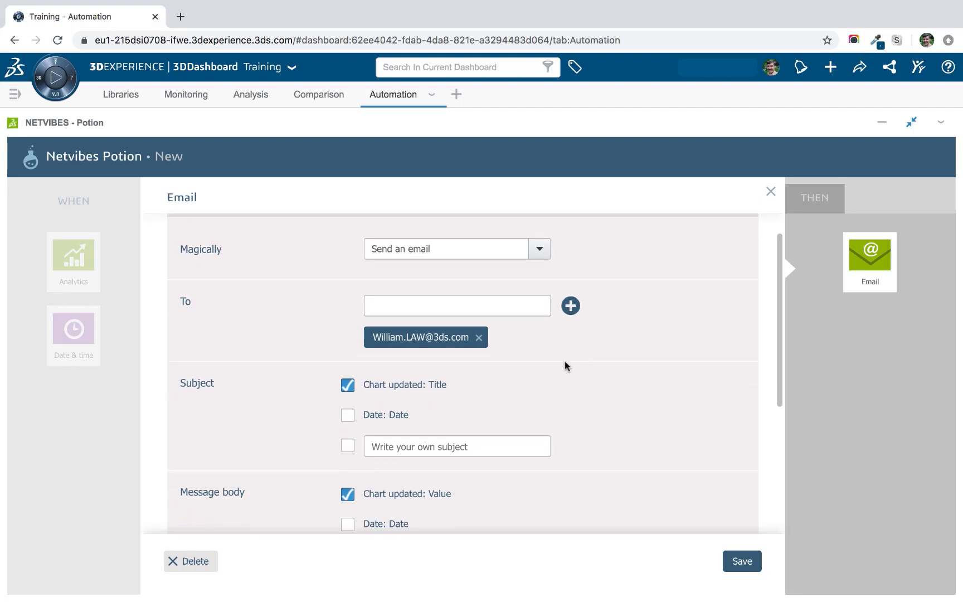
scroll(427, 350, "down", 1)
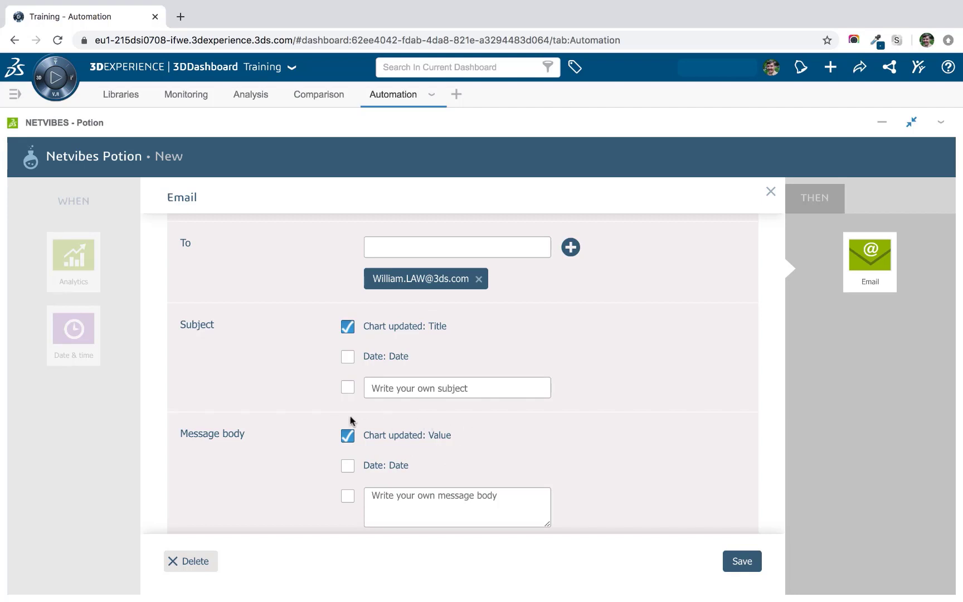
left_click(741, 562)
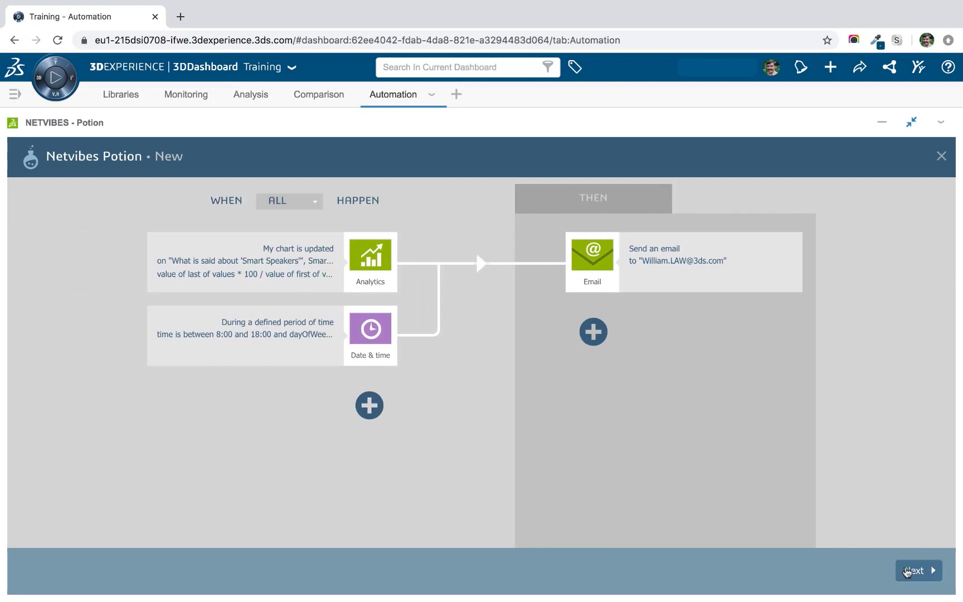
Name the potion '50% increase in mentions' and finish creating it.
left_click(908, 572)
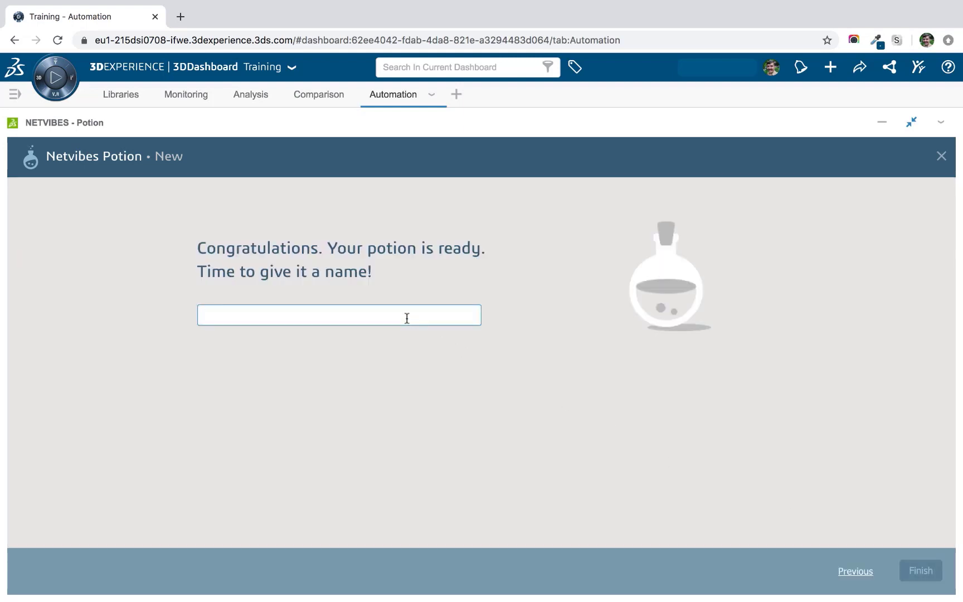
type("50% inc")
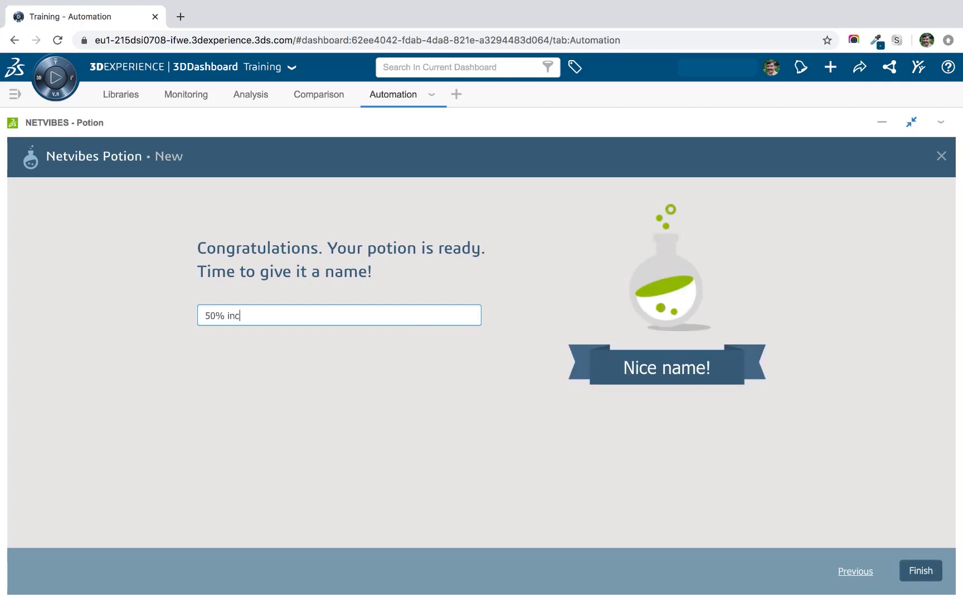
type("rease in mentions")
left_click(923, 568)
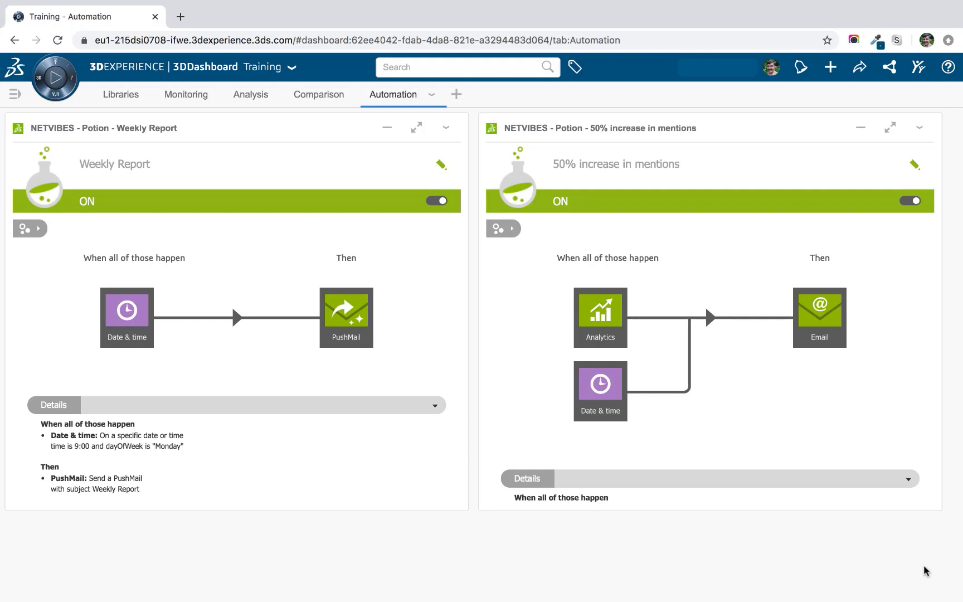
left_click(443, 165)
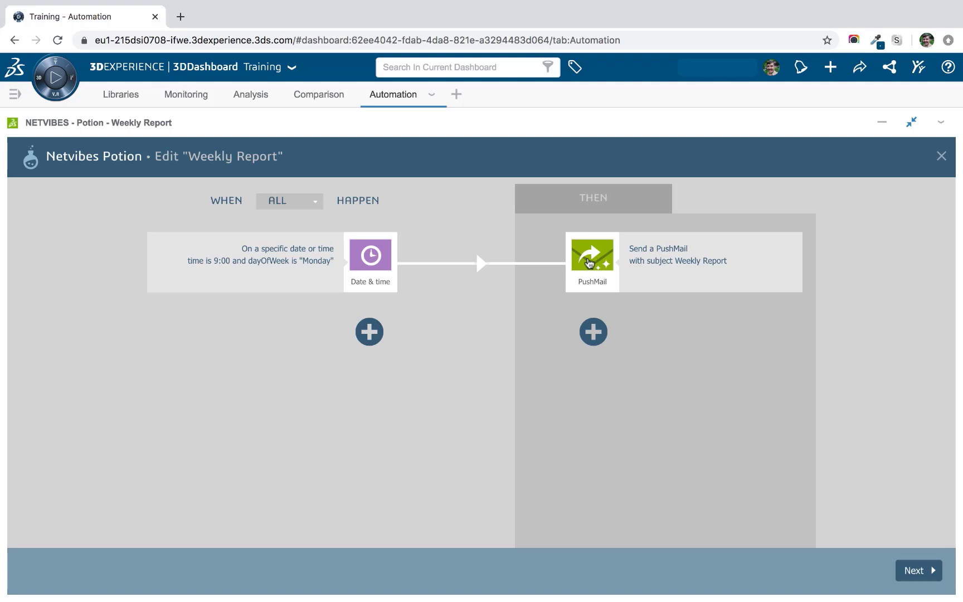
left_click(588, 263)
scroll(589, 262, "down", 2)
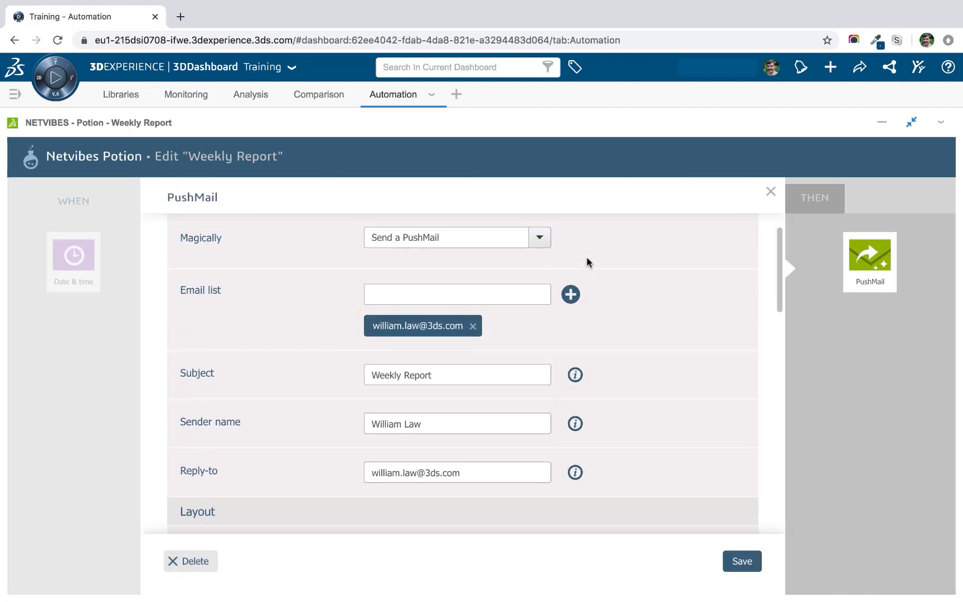
scroll(588, 261, "down", 3)
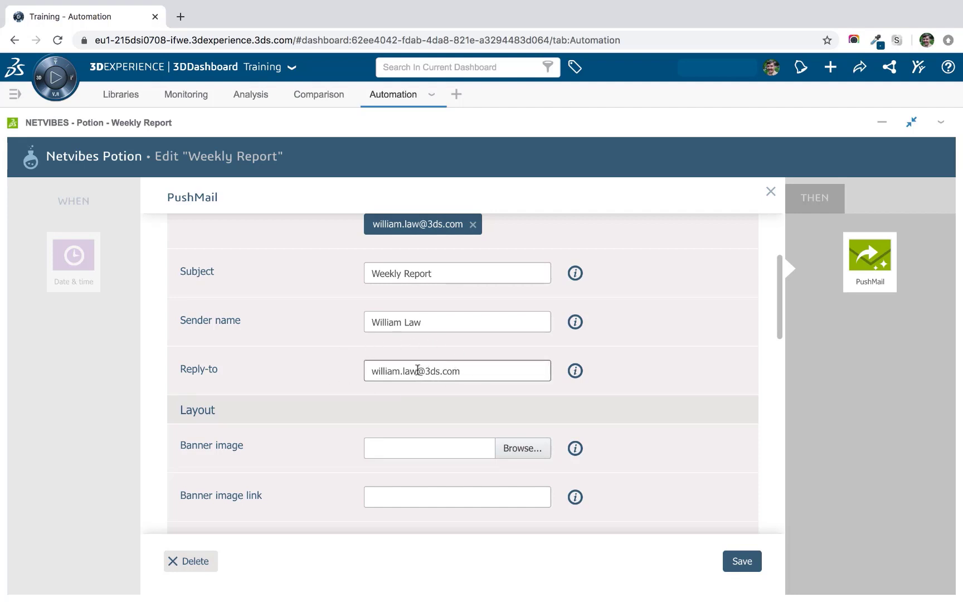
left_click_drag(417, 370, 359, 370)
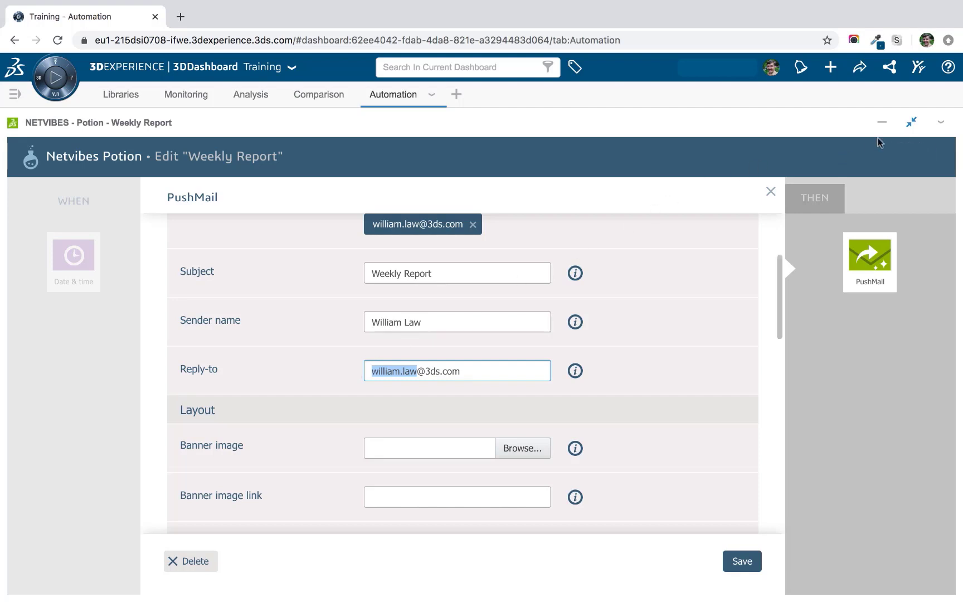
left_click(908, 129)
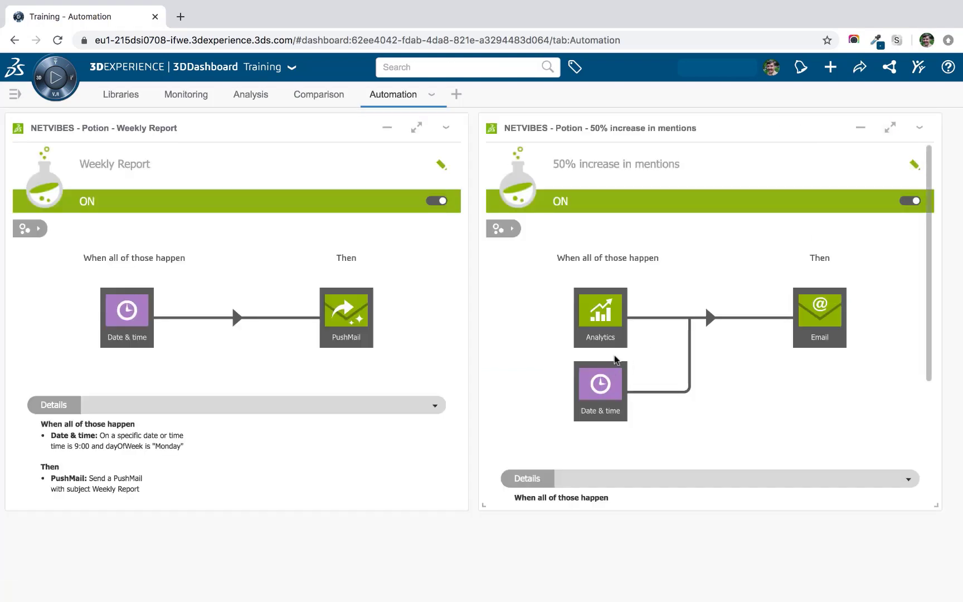